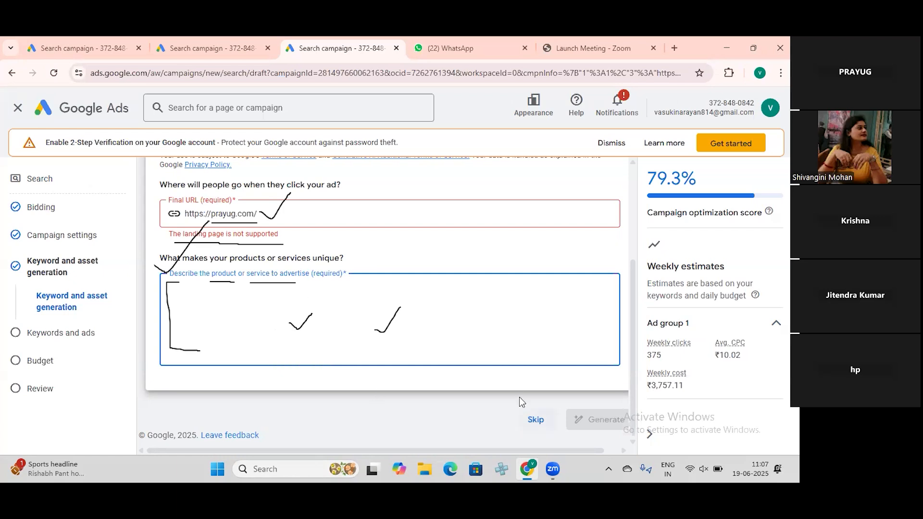
Skip the keyword and asset generation stage and review the keywords entered for the ad group.
{"action": "key", "text": "Tab"}
{"action": "key", "text": "Return"}
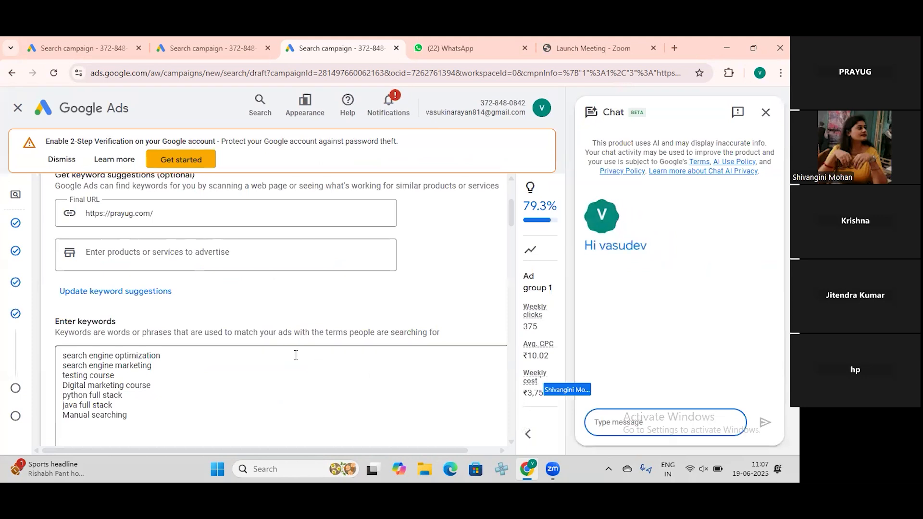
{"action": "scroll", "coordinate": [312, 352], "scroll_direction": "down", "scroll_amount": 8}
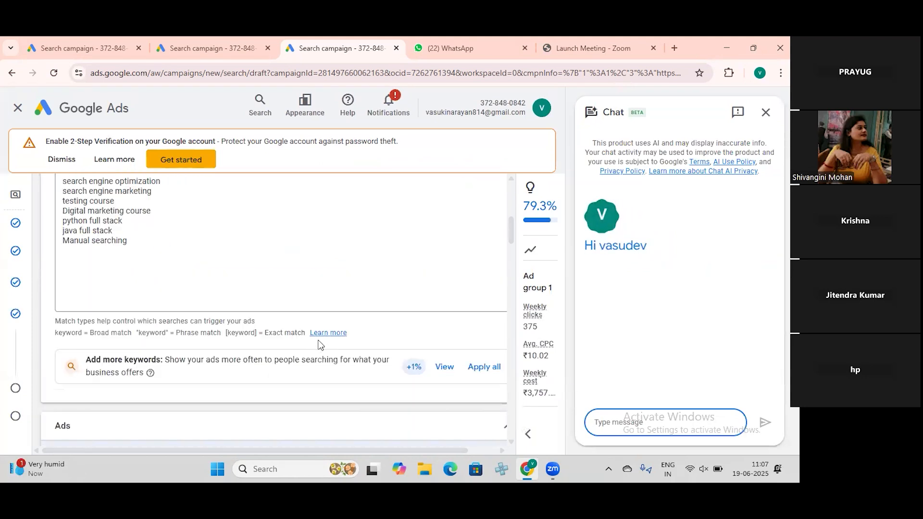
{"action": "scroll", "coordinate": [327, 335], "scroll_direction": "down", "scroll_amount": 1}
{"action": "scroll", "coordinate": [192, 317], "scroll_direction": "up", "scroll_amount": 5}
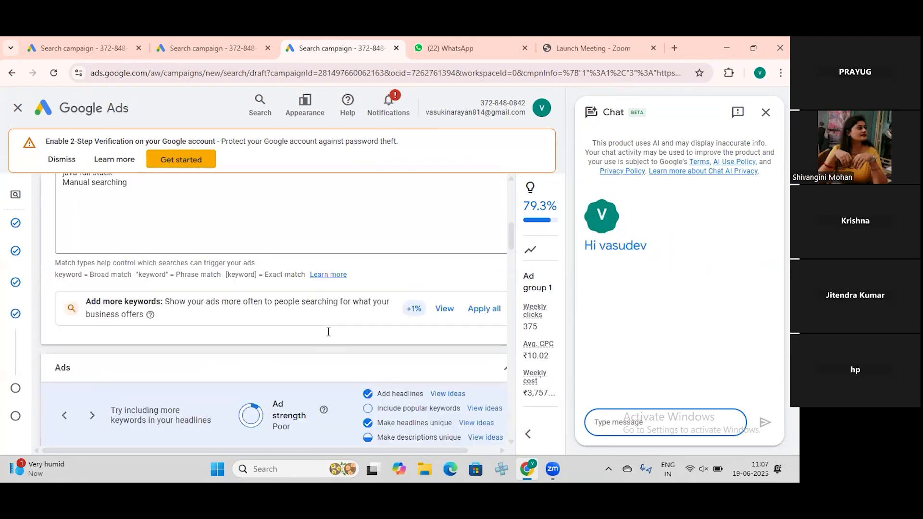
Examine the ad's final URL, display path, suggested headline keywords and entered headlines, along with the ad preview.
{"action": "scroll", "coordinate": [143, 313], "scroll_direction": "down", "scroll_amount": 8}
{"action": "scroll", "coordinate": [145, 318], "scroll_direction": "down", "scroll_amount": 2}
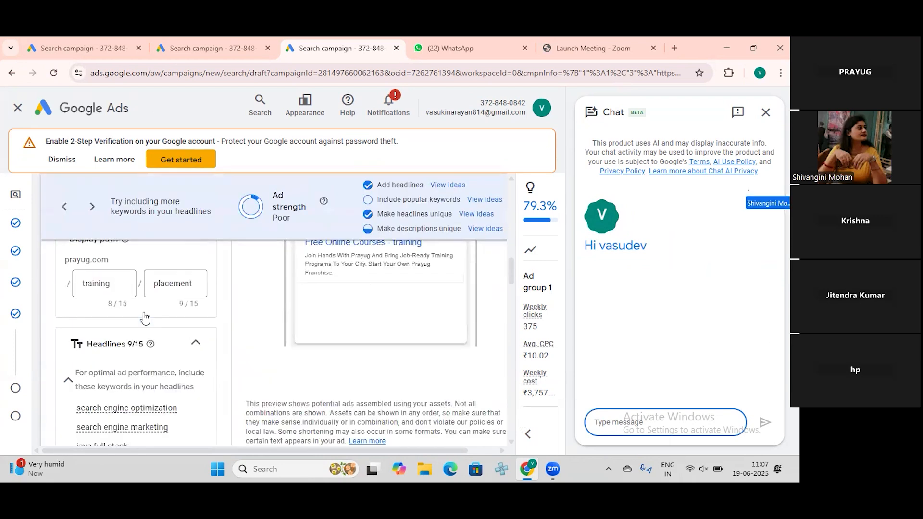
{"action": "scroll", "coordinate": [144, 317], "scroll_direction": "down", "scroll_amount": 2}
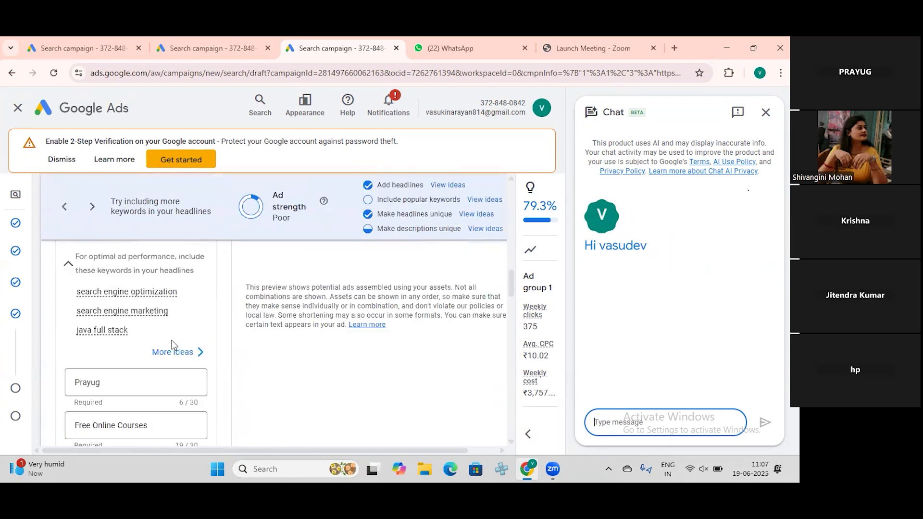
{"action": "scroll", "coordinate": [172, 344], "scroll_direction": "down", "scroll_amount": 3}
{"action": "scroll", "coordinate": [171, 348], "scroll_direction": "up", "scroll_amount": 4}
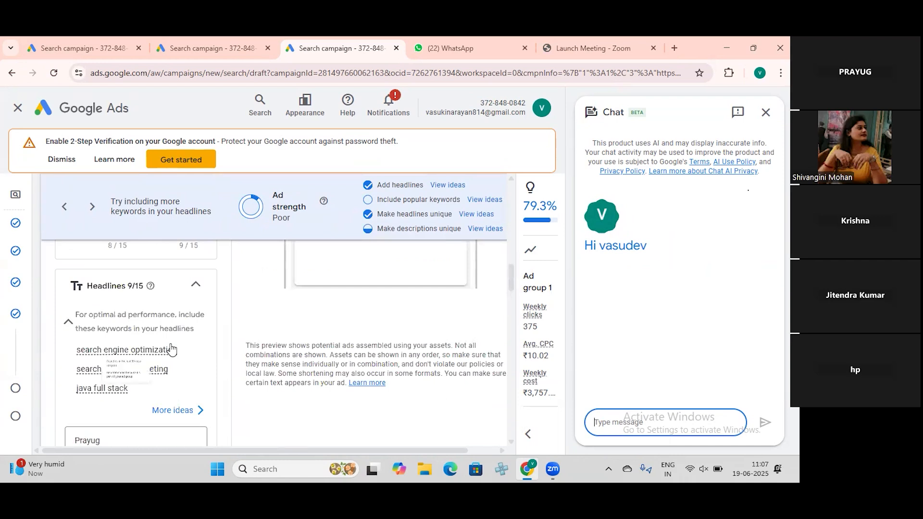
{"action": "scroll", "coordinate": [170, 349], "scroll_direction": "up", "scroll_amount": 5}
{"action": "scroll", "coordinate": [171, 353], "scroll_direction": "up", "scroll_amount": 5}
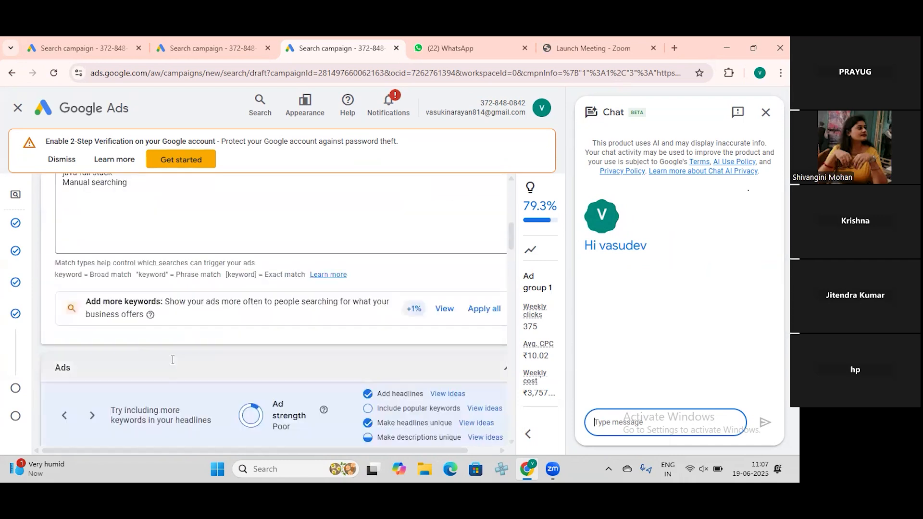
{"action": "scroll", "coordinate": [174, 355], "scroll_direction": "down", "scroll_amount": 10}
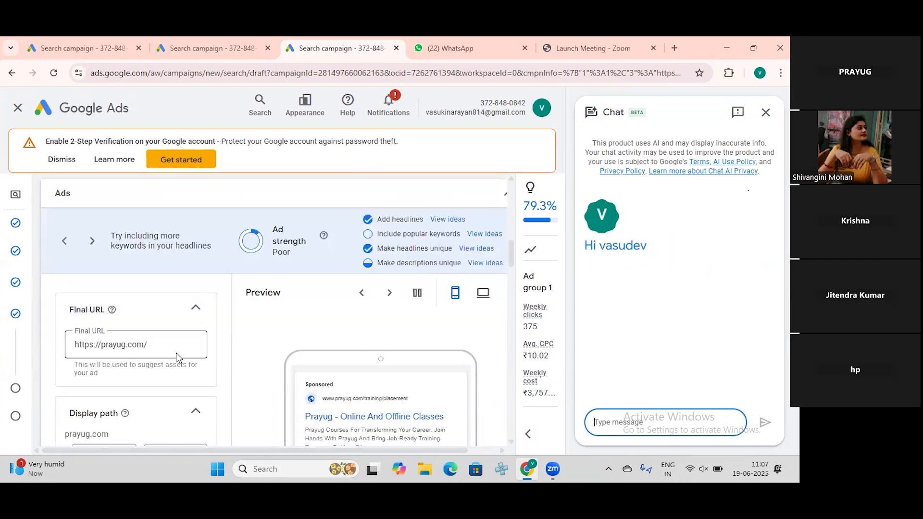
{"action": "scroll", "coordinate": [163, 365], "scroll_direction": "down", "scroll_amount": 5}
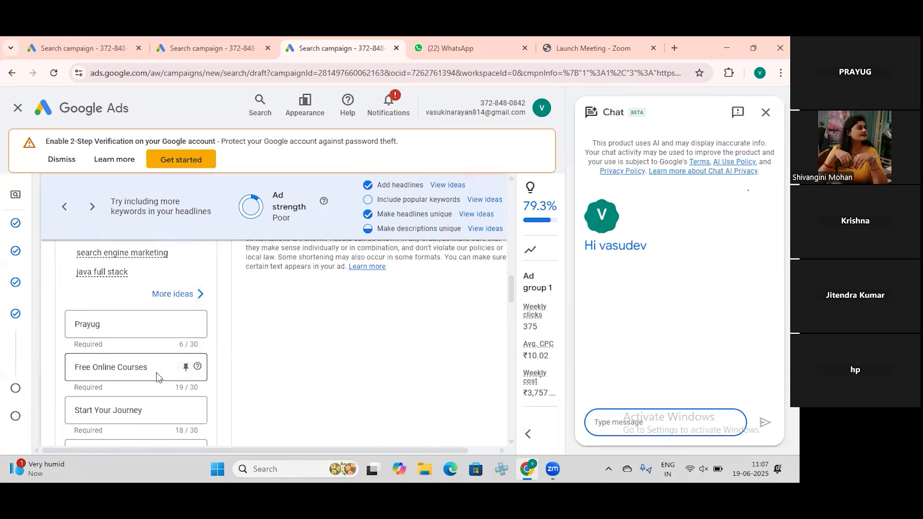
{"action": "scroll", "coordinate": [148, 381], "scroll_direction": "down", "scroll_amount": 5}
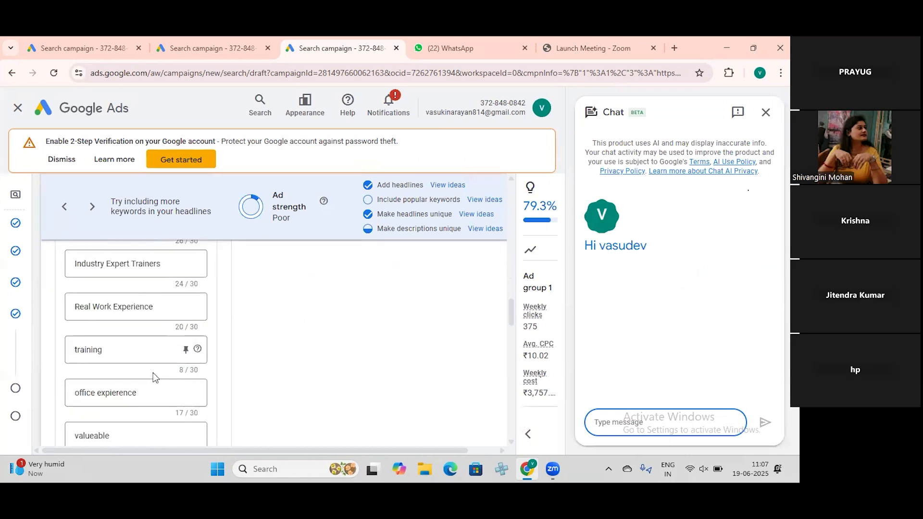
{"action": "scroll", "coordinate": [153, 376], "scroll_direction": "up", "scroll_amount": 5}
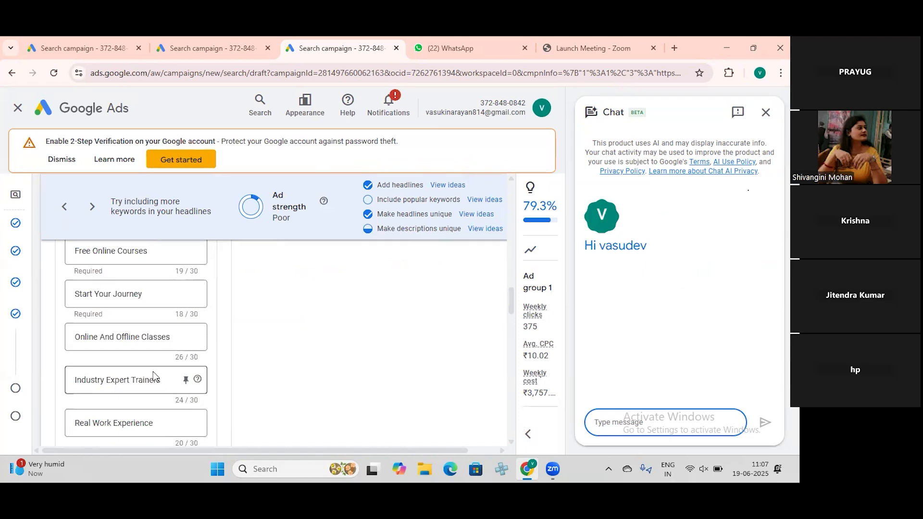
{"action": "scroll", "coordinate": [153, 376], "scroll_direction": "up", "scroll_amount": 3}
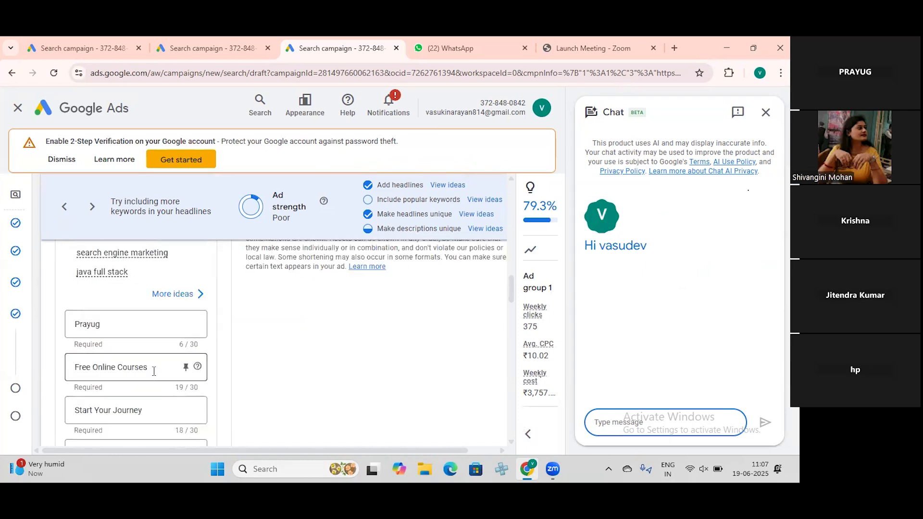
{"action": "scroll", "coordinate": [154, 371], "scroll_direction": "up", "scroll_amount": 3}
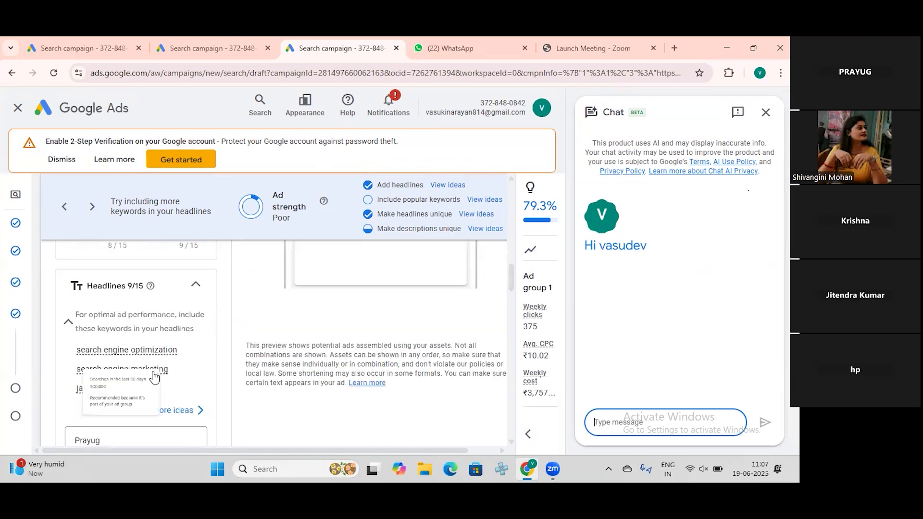
{"action": "scroll", "coordinate": [154, 378], "scroll_direction": "up", "scroll_amount": 3}
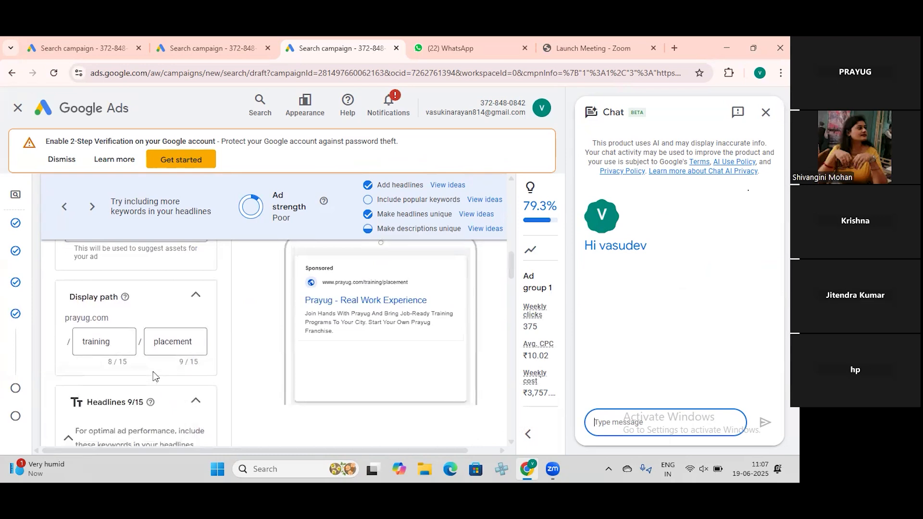
{"action": "scroll", "coordinate": [153, 376], "scroll_direction": "up", "scroll_amount": 2}
{"action": "scroll", "coordinate": [153, 376], "scroll_direction": "up", "scroll_amount": 4}
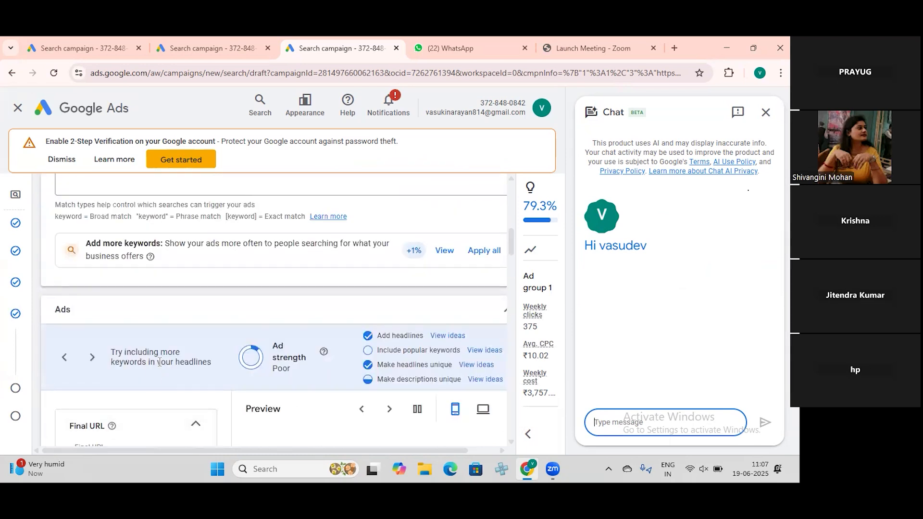
{"action": "scroll", "coordinate": [172, 351], "scroll_direction": "down", "scroll_amount": 2}
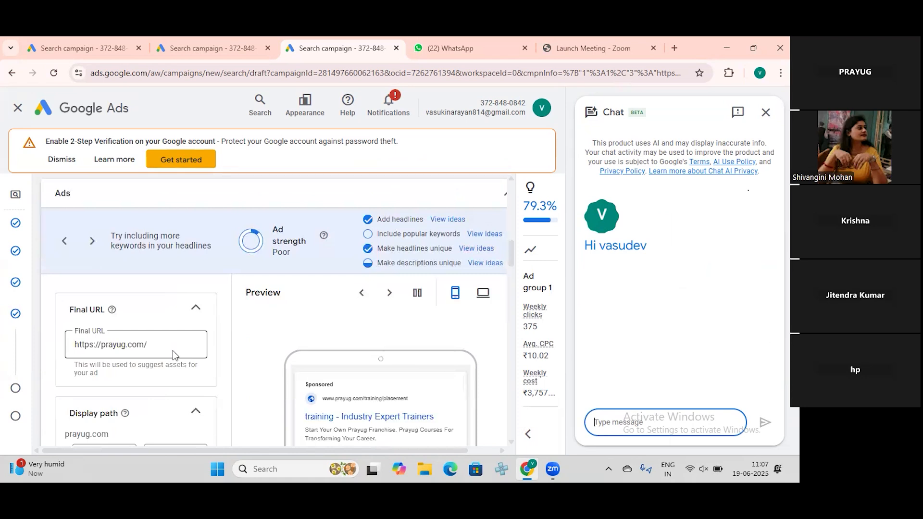
{"action": "scroll", "coordinate": [172, 355], "scroll_direction": "down", "scroll_amount": 1}
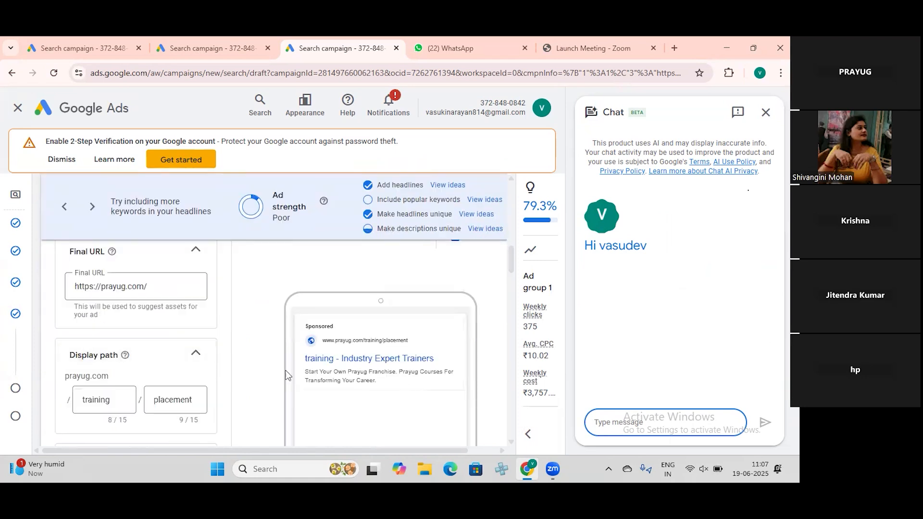
{"action": "scroll", "coordinate": [216, 370], "scroll_direction": "down", "scroll_amount": 3}
{"action": "scroll", "coordinate": [216, 369], "scroll_direction": "down", "scroll_amount": 5}
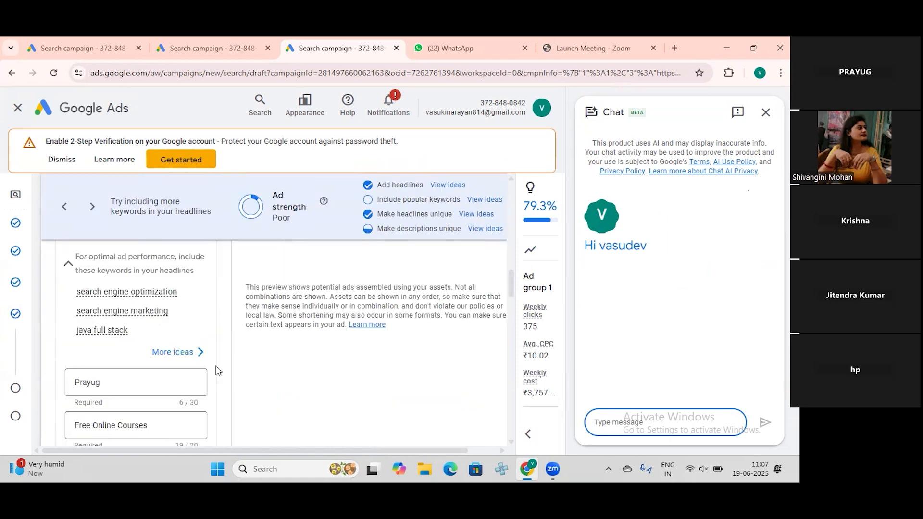
{"action": "scroll", "coordinate": [217, 364], "scroll_direction": "down", "scroll_amount": 5}
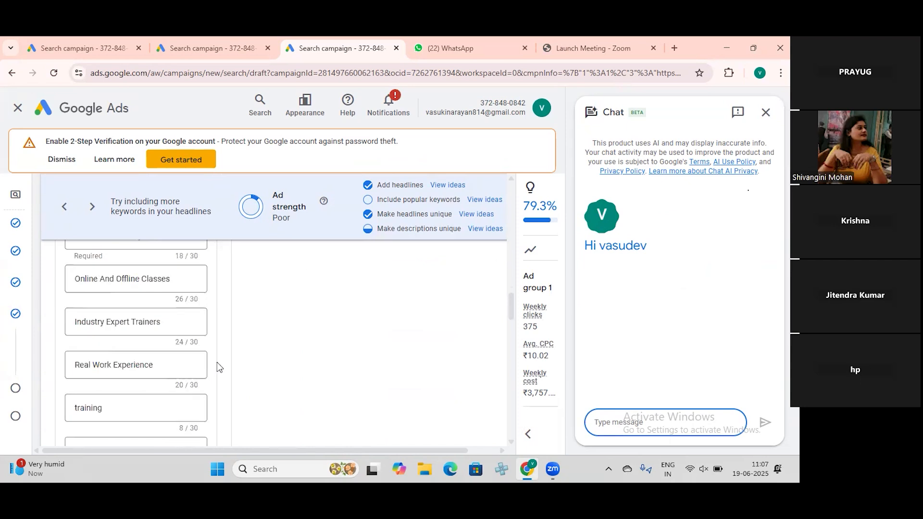
Review the ad's descriptions, its business name and logos section, and its sitelinks.
{"action": "scroll", "coordinate": [217, 364], "scroll_direction": "down", "scroll_amount": 4}
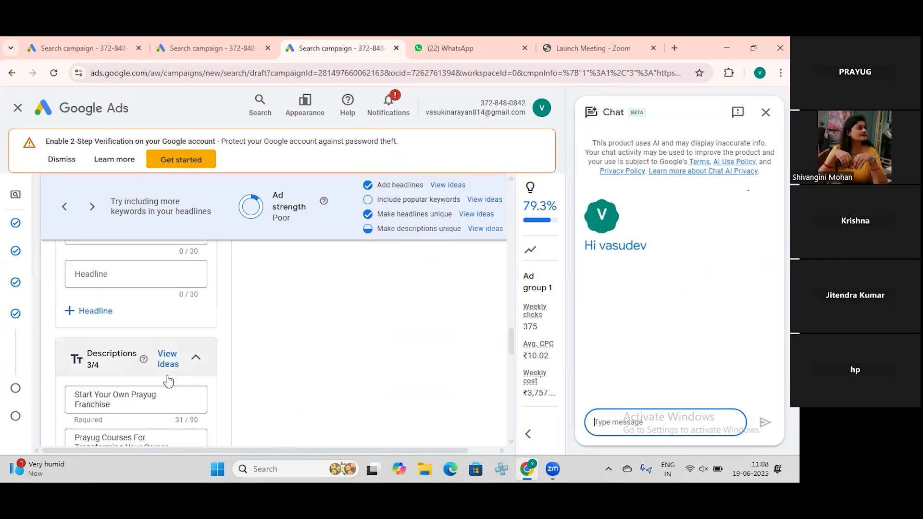
{"action": "scroll", "coordinate": [168, 381], "scroll_direction": "down", "scroll_amount": 3}
{"action": "scroll", "coordinate": [167, 378], "scroll_direction": "down", "scroll_amount": 1}
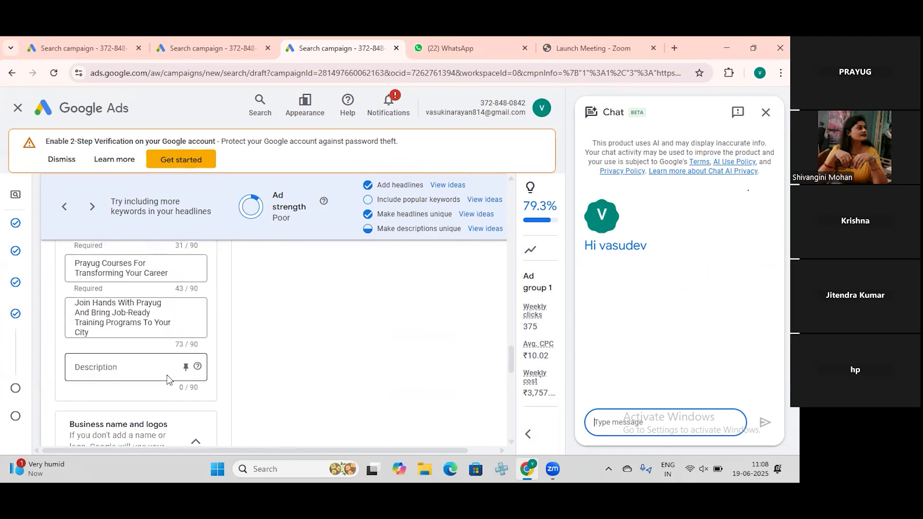
{"action": "scroll", "coordinate": [167, 380], "scroll_direction": "down", "scroll_amount": 1}
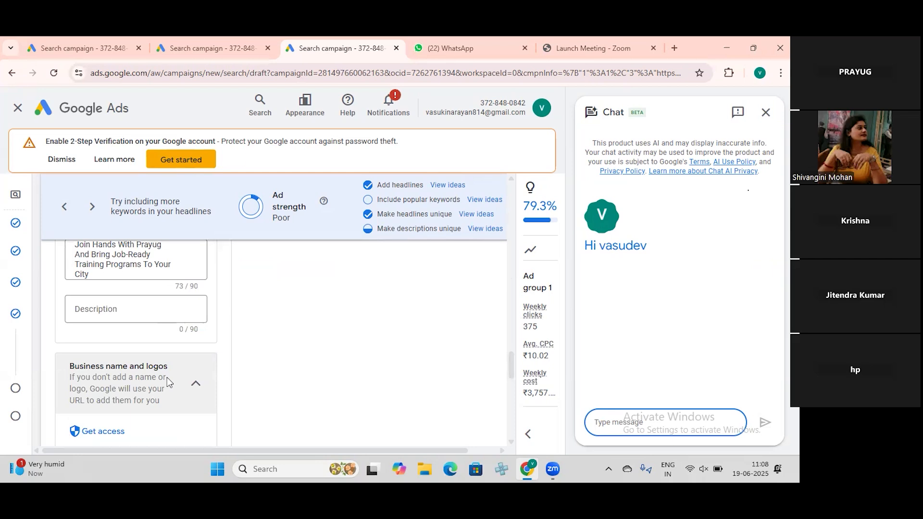
{"action": "scroll", "coordinate": [167, 382], "scroll_direction": "down", "scroll_amount": 1}
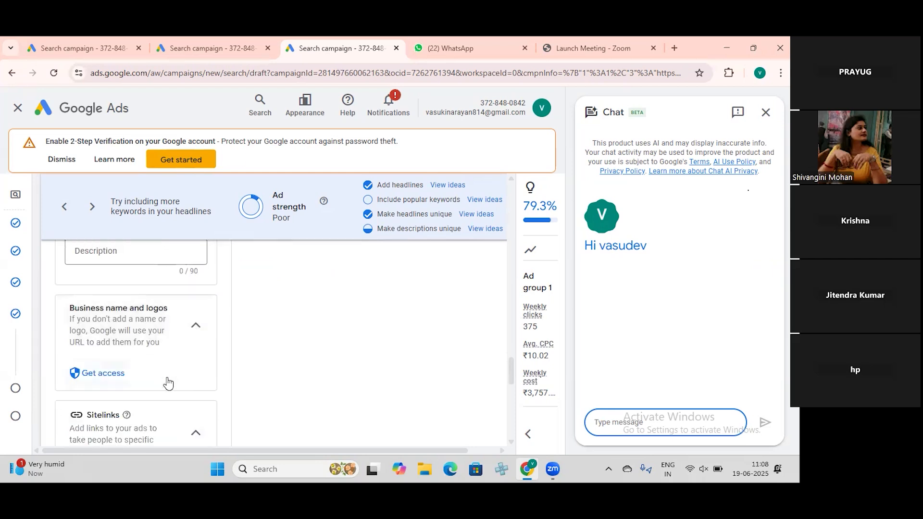
{"action": "scroll", "coordinate": [167, 383], "scroll_direction": "down", "scroll_amount": 2}
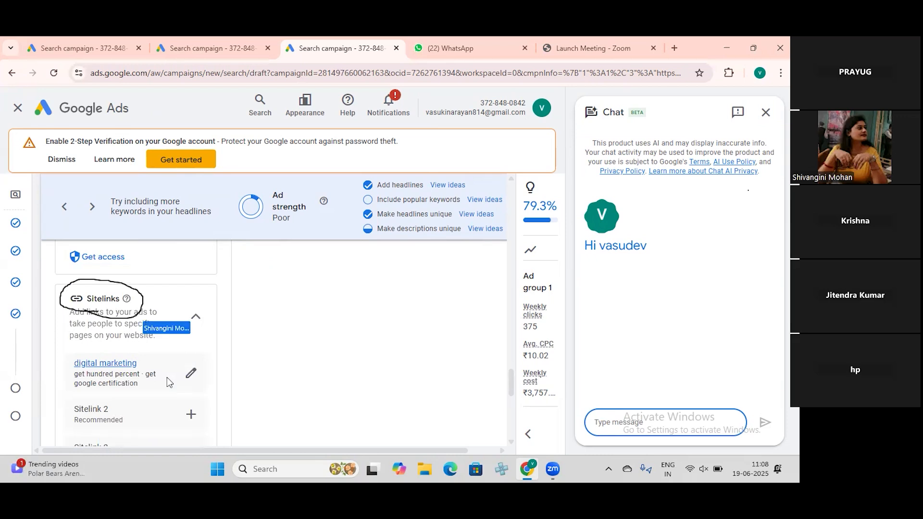
{"action": "scroll", "coordinate": [166, 377], "scroll_direction": "down", "scroll_amount": 5}
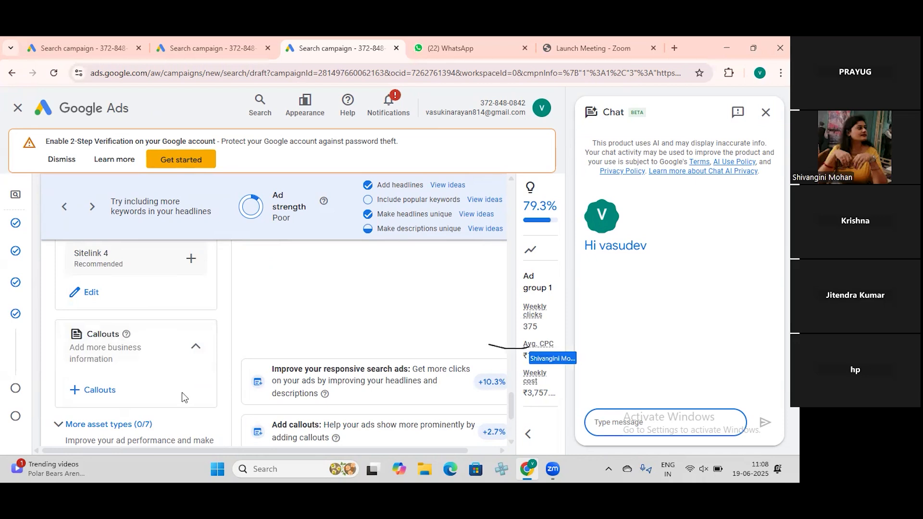
Examine the callouts section, the additional asset types and the recommendations for improving the responsive search ad.
{"action": "scroll", "coordinate": [182, 393], "scroll_direction": "down", "scroll_amount": 4}
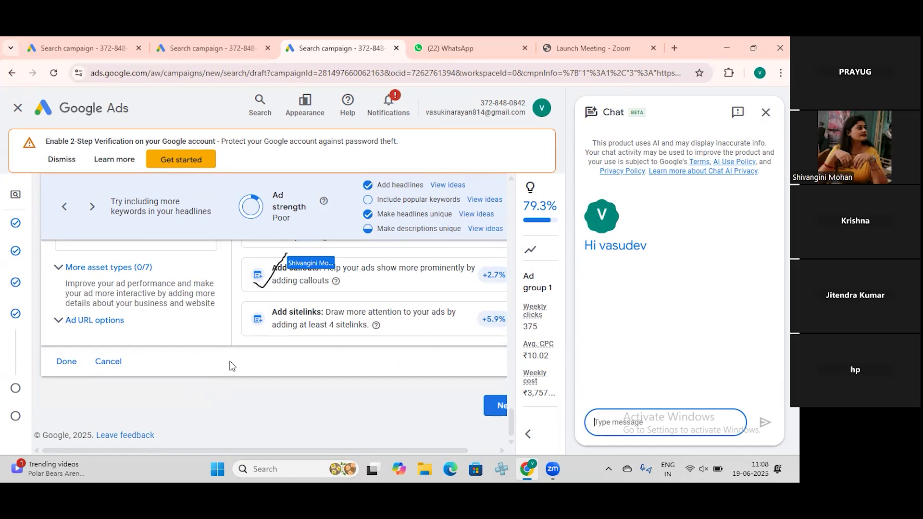
{"action": "scroll", "coordinate": [230, 366], "scroll_direction": "up", "scroll_amount": 1}
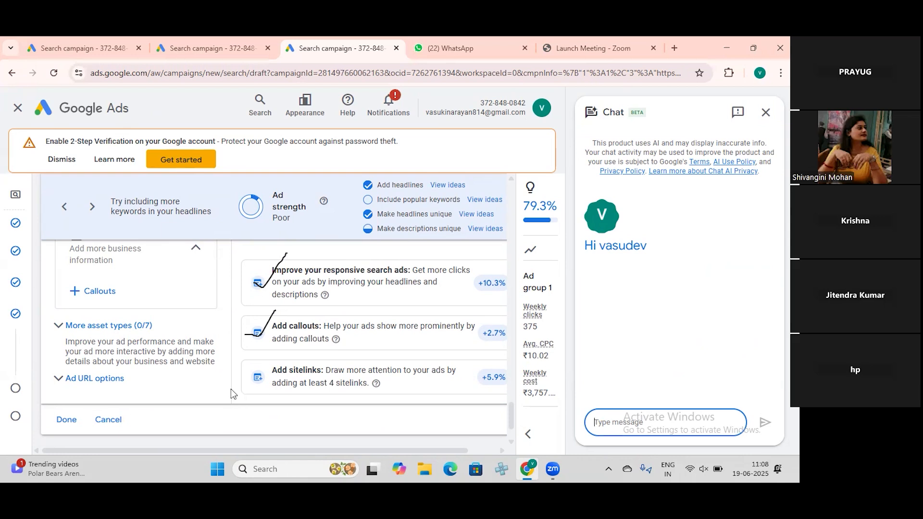
{"action": "scroll", "coordinate": [232, 391], "scroll_direction": "up", "scroll_amount": 1}
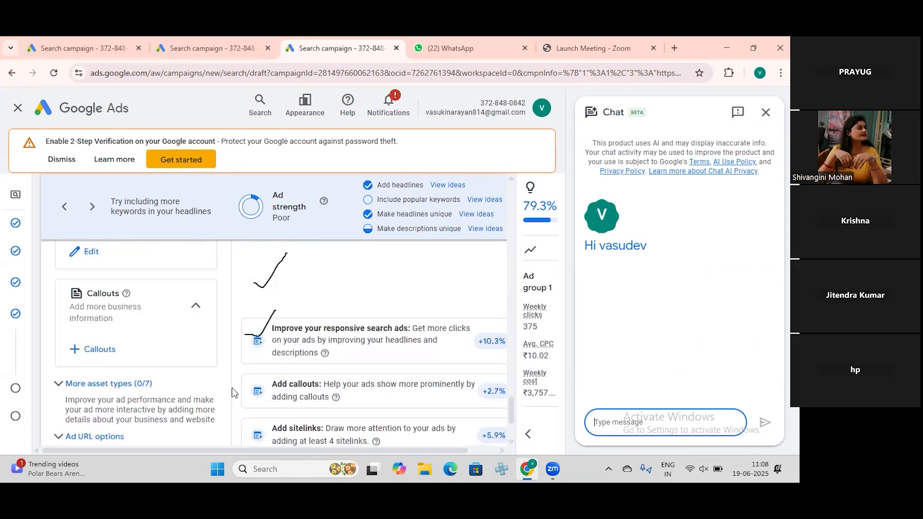
{"action": "scroll", "coordinate": [233, 393], "scroll_direction": "up", "scroll_amount": 1}
{"action": "scroll", "coordinate": [231, 392], "scroll_direction": "up", "scroll_amount": 3}
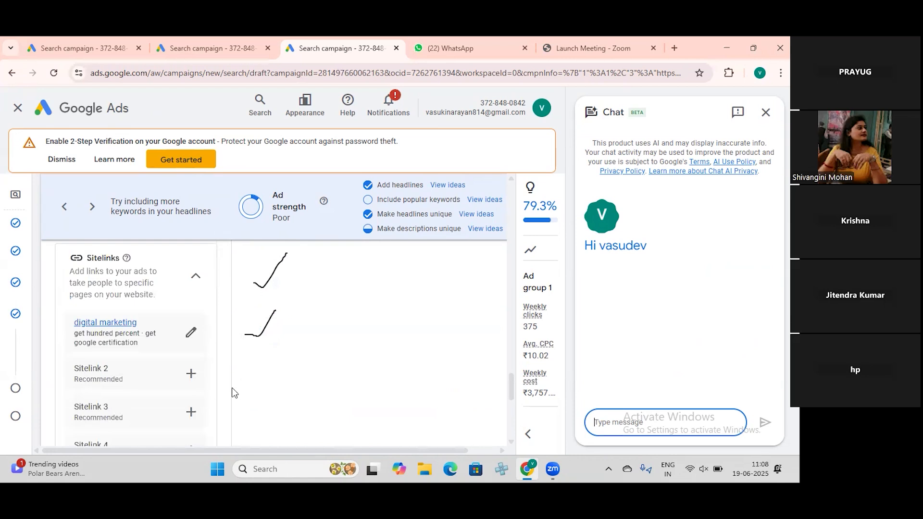
{"action": "scroll", "coordinate": [232, 392], "scroll_direction": "down", "scroll_amount": 5}
{"action": "scroll", "coordinate": [233, 392], "scroll_direction": "up", "scroll_amount": 2}
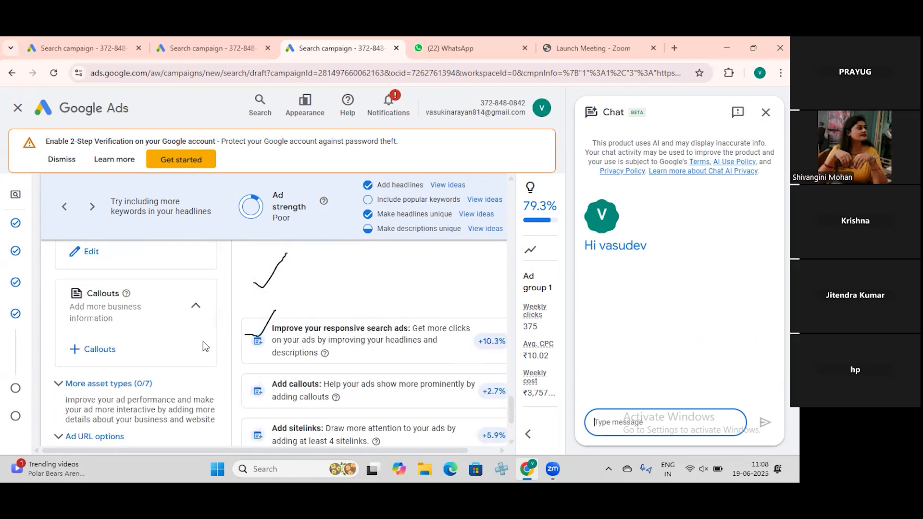
{"action": "left_click", "coordinate": [195, 310]}
{"action": "left_click", "coordinate": [195, 311]}
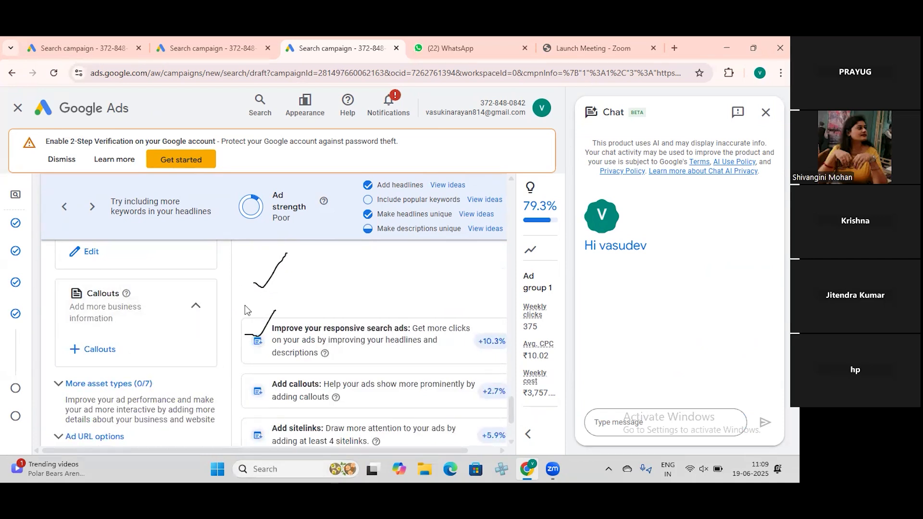
{"action": "scroll", "coordinate": [241, 284], "scroll_direction": "down", "scroll_amount": 2}
{"action": "scroll", "coordinate": [238, 308], "scroll_direction": "up", "scroll_amount": 1}
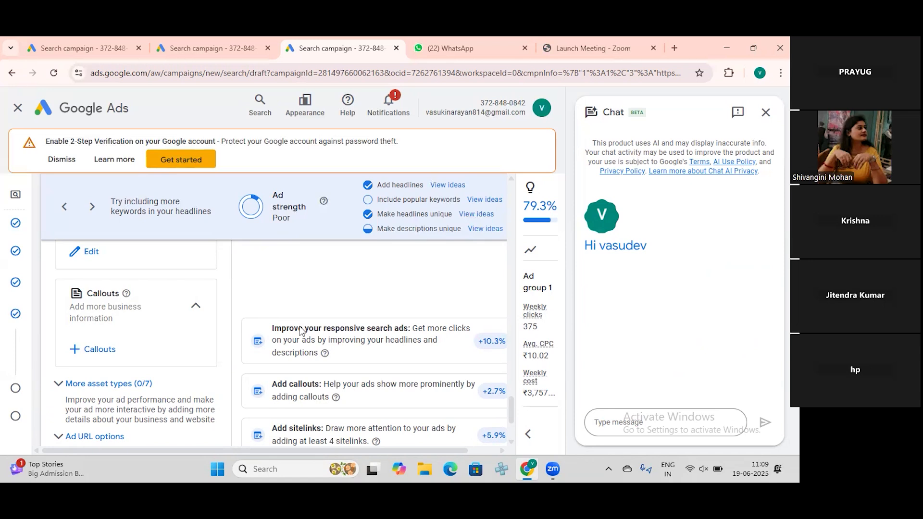
{"action": "scroll", "coordinate": [300, 328], "scroll_direction": "down", "scroll_amount": 1}
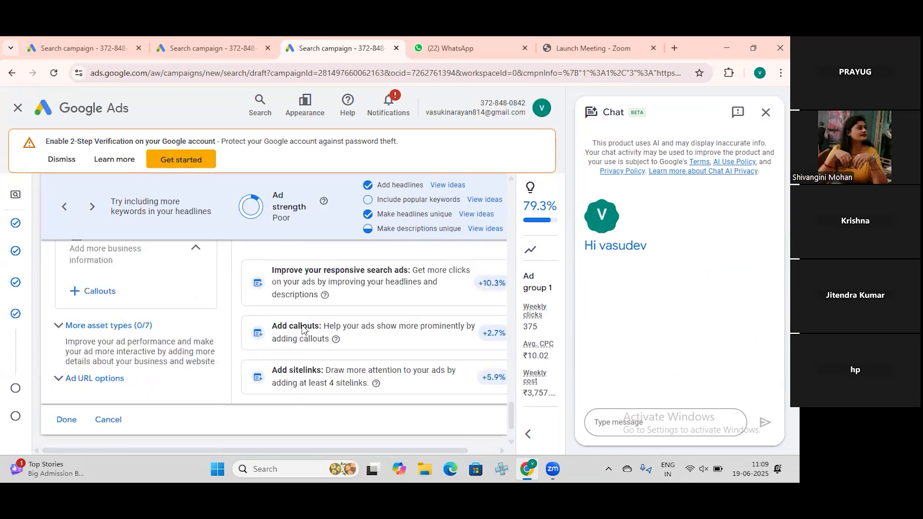
{"action": "scroll", "coordinate": [303, 329], "scroll_direction": "down", "scroll_amount": 1}
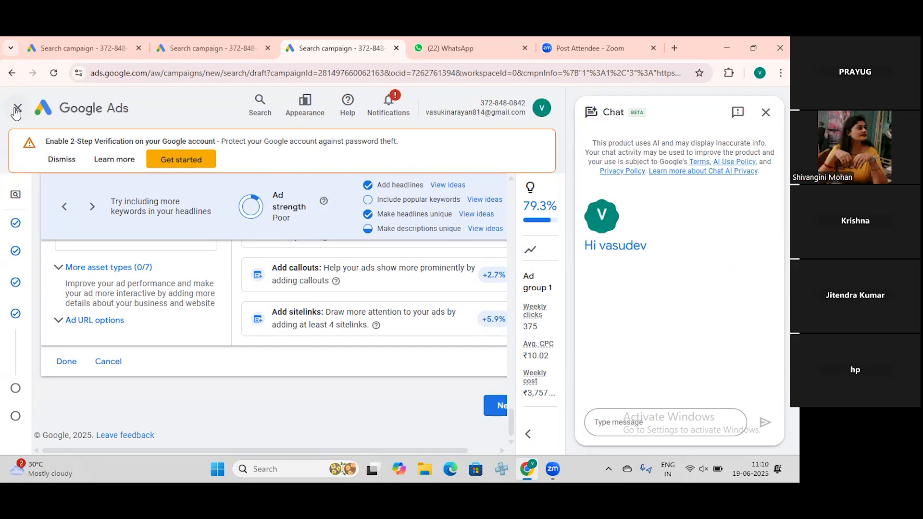
Close the search campaign draft and return to the account overview.
{"action": "left_click", "coordinate": [17, 111]}
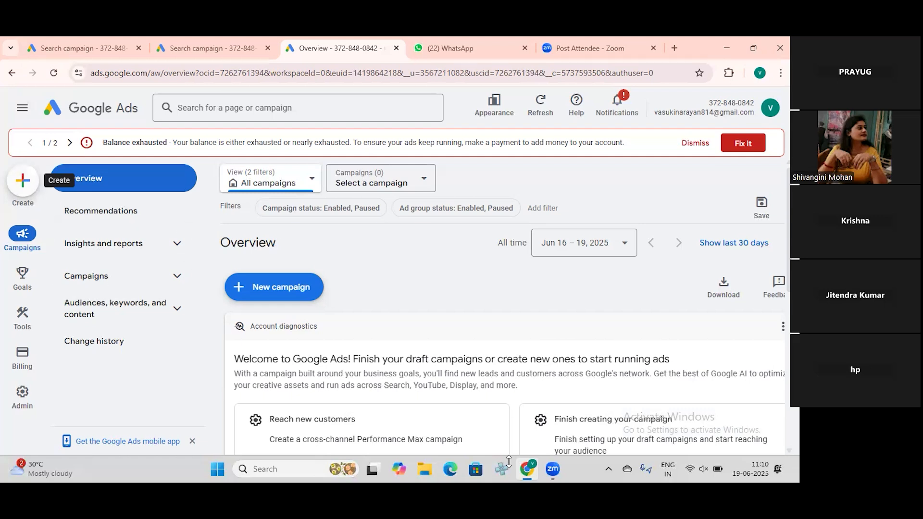
Turn on the computer's Bluetooth and connect the paired UBON BT 355 headset.
{"action": "left_click", "coordinate": [710, 469]}
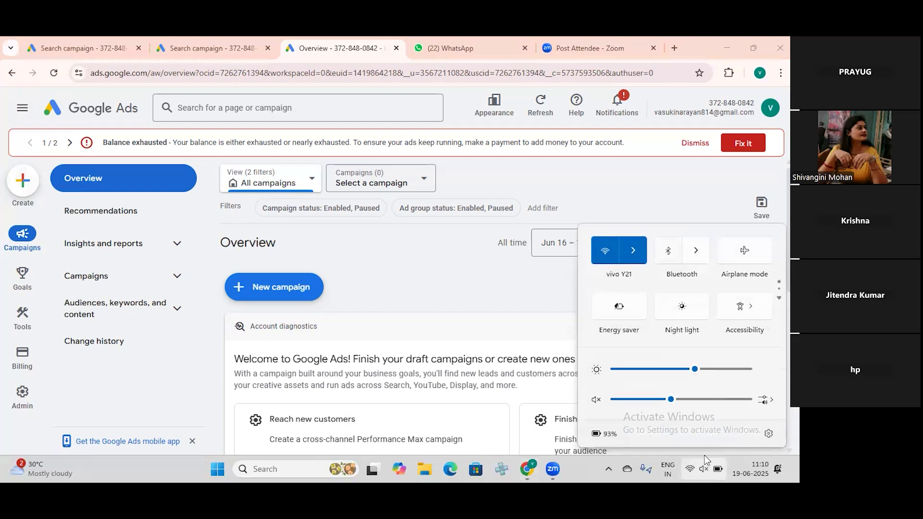
{"action": "left_click", "coordinate": [668, 251]}
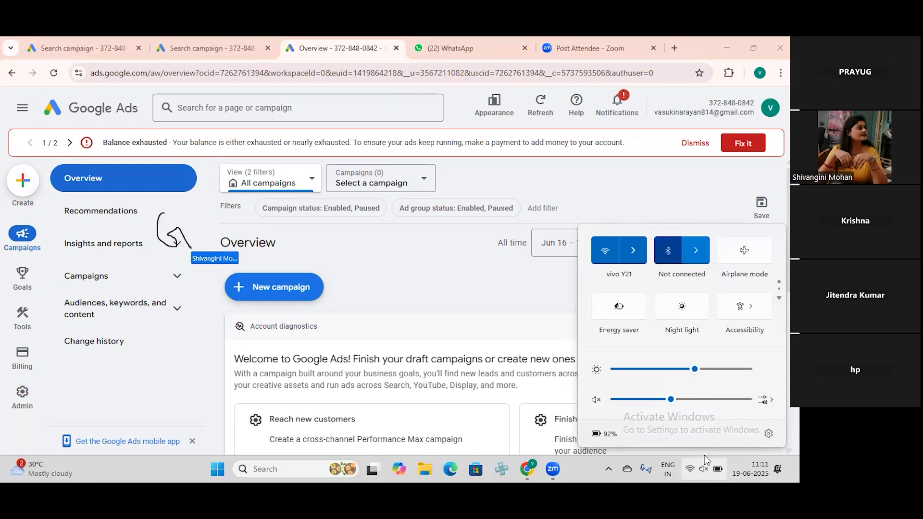
{"action": "left_click", "coordinate": [696, 251]}
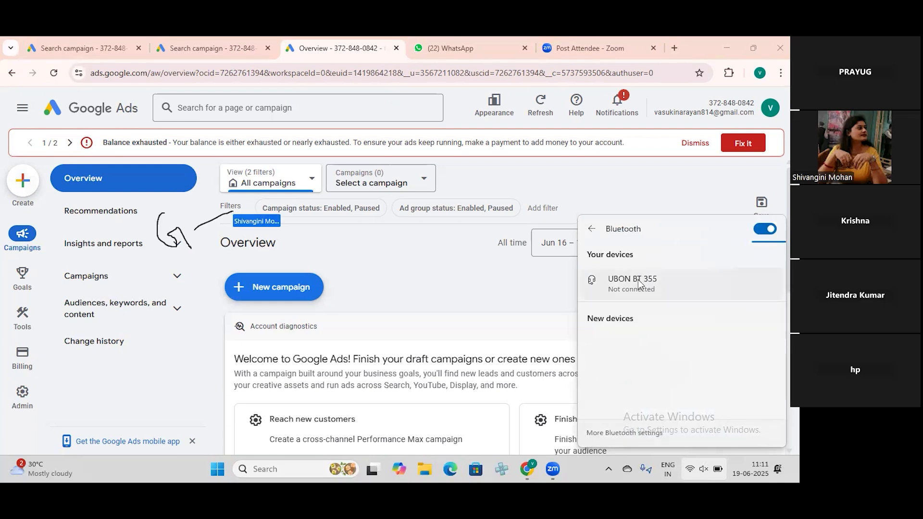
{"action": "left_click", "coordinate": [633, 292]}
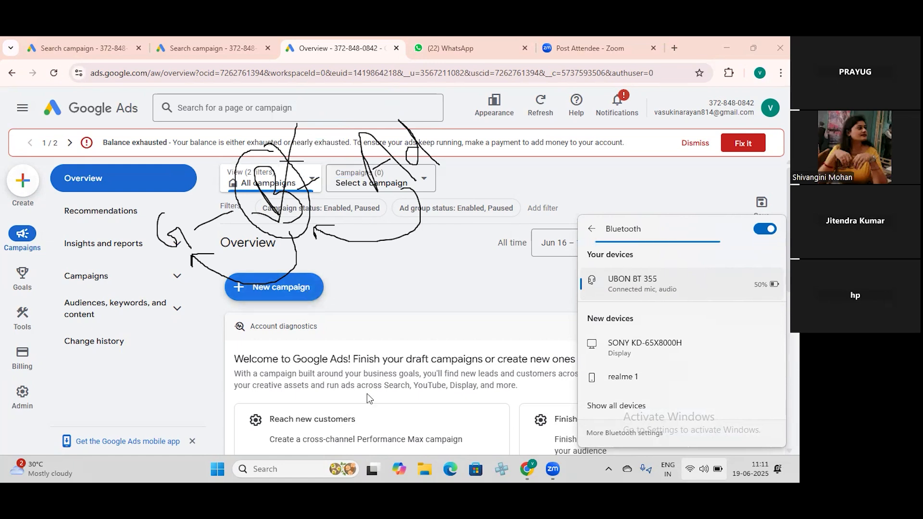
{"action": "left_click", "coordinate": [532, 307]}
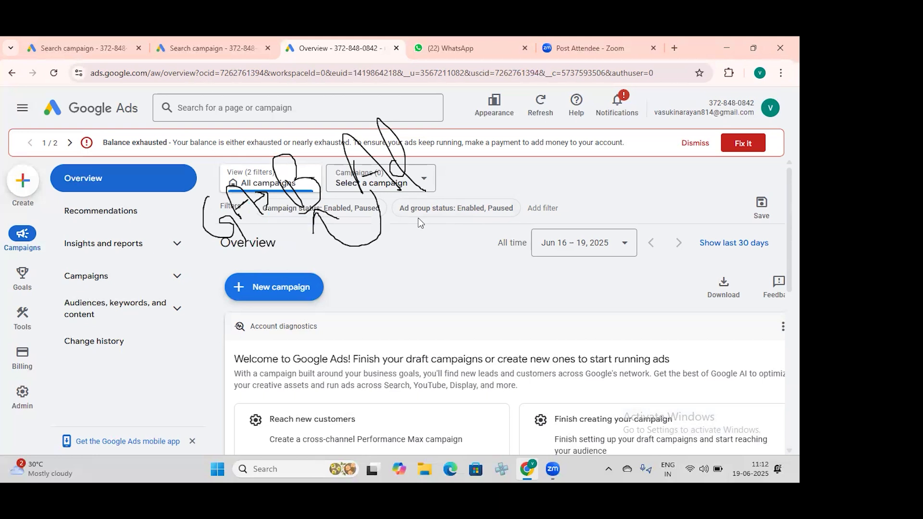
Lower the computer's sound volume.
{"action": "key", "text": "XF86AudioRaiseVolume"}
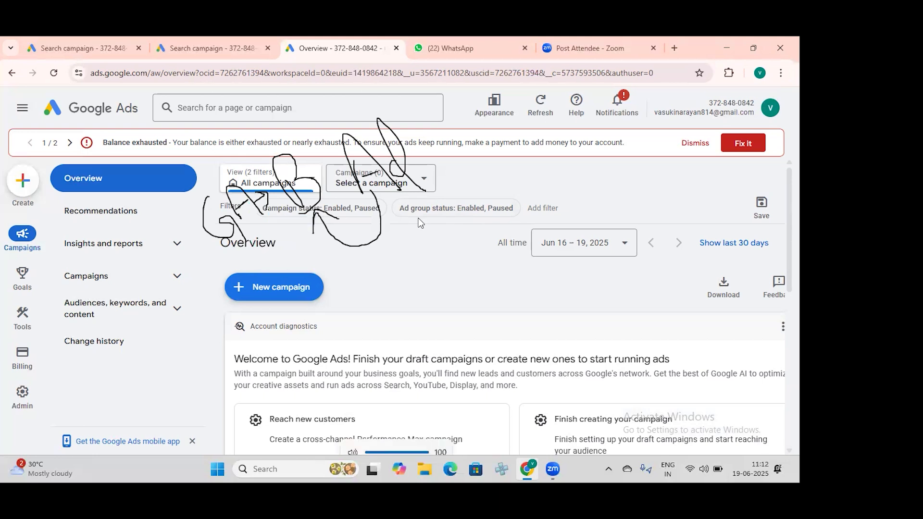
{"action": "key", "text": "XF86AudioLowerVolume"}
{"action": "key", "text": "XF86AudioLowerVolume"}
{"action": "key", "text": "XF86AudioLowerVolume"}
{"action": "key", "text": "XF86AudioLowerVolume"}
{"action": "key", "text": "XF86AudioLowerVolume"}
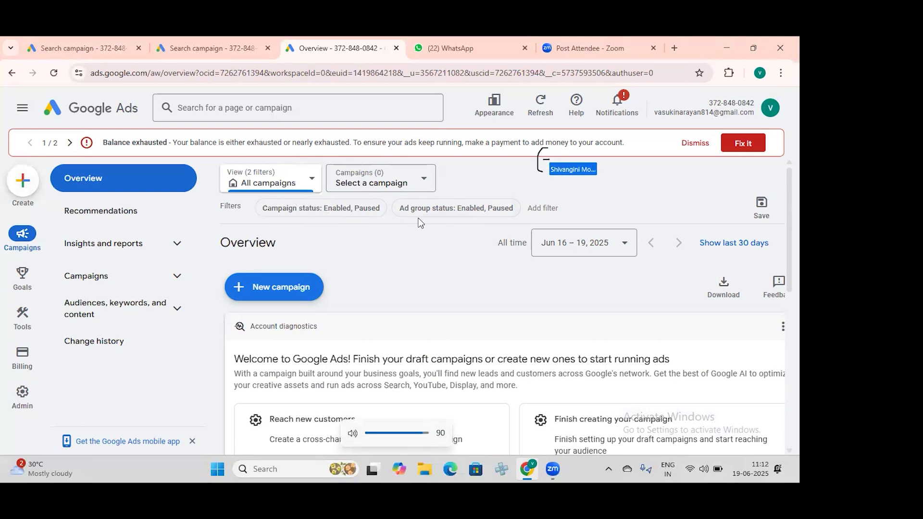
{"action": "key", "text": "XF86AudioLowerVolume"}
{"action": "key", "text": "XF86AudioLowerVolume"}
{"action": "key", "text": "XF86AudioLowerVolume"}
{"action": "key", "text": "XF86AudioLowerVolume"}
{"action": "key", "text": "XF86AudioLowerVolume"}
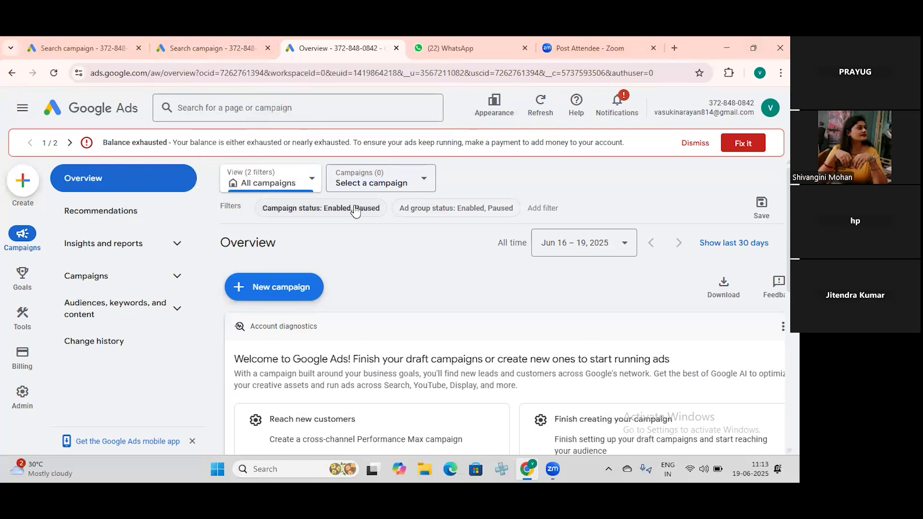
Start creating a new campaign and go to the question about where people land after clicking the ad.
{"action": "left_click", "coordinate": [23, 182]}
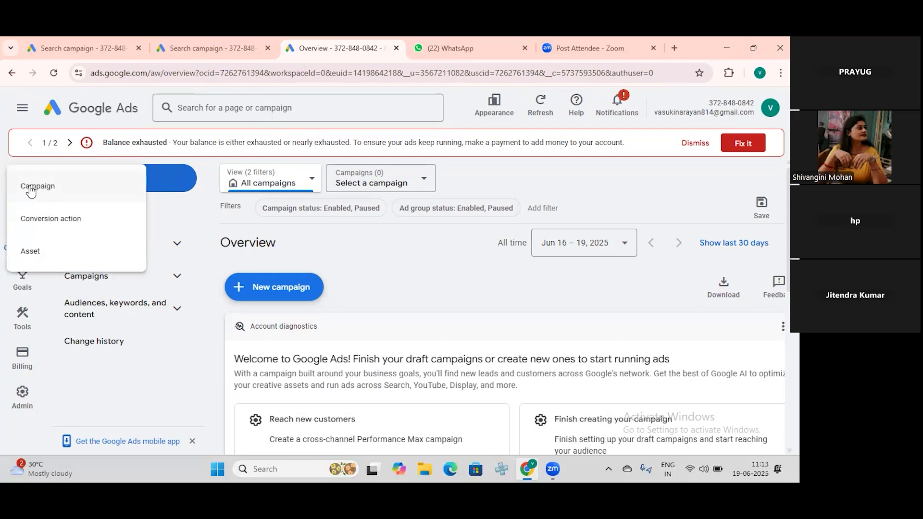
{"action": "left_click", "coordinate": [31, 188]}
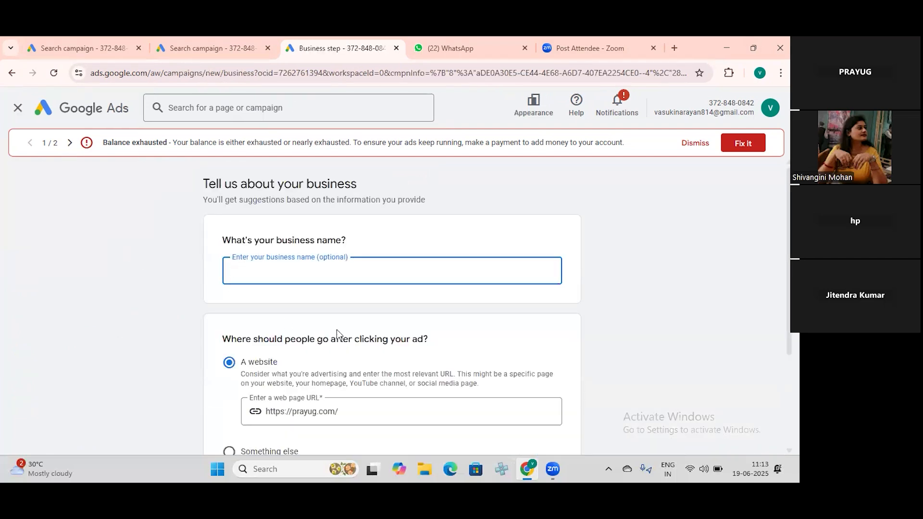
{"action": "scroll", "coordinate": [338, 334], "scroll_direction": "down", "scroll_amount": 1}
{"action": "scroll", "coordinate": [336, 329], "scroll_direction": "down", "scroll_amount": 2}
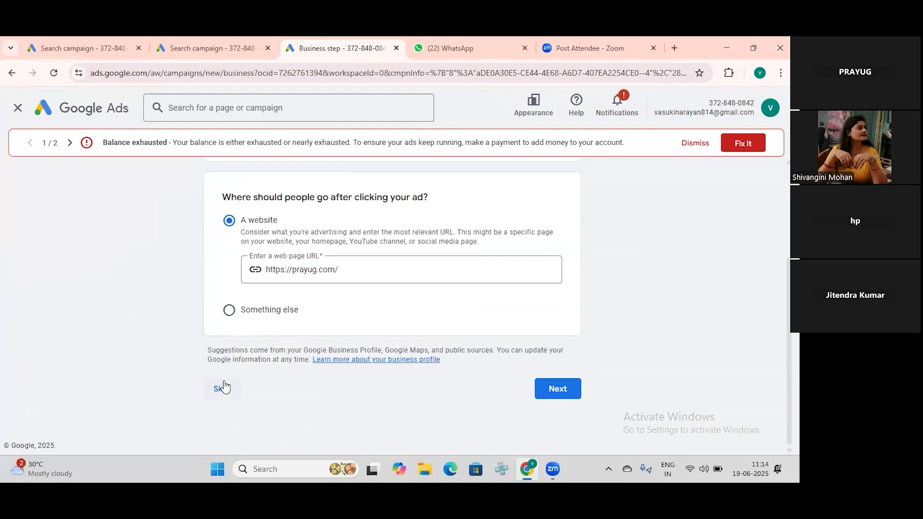
{"action": "left_click", "coordinate": [230, 313]}
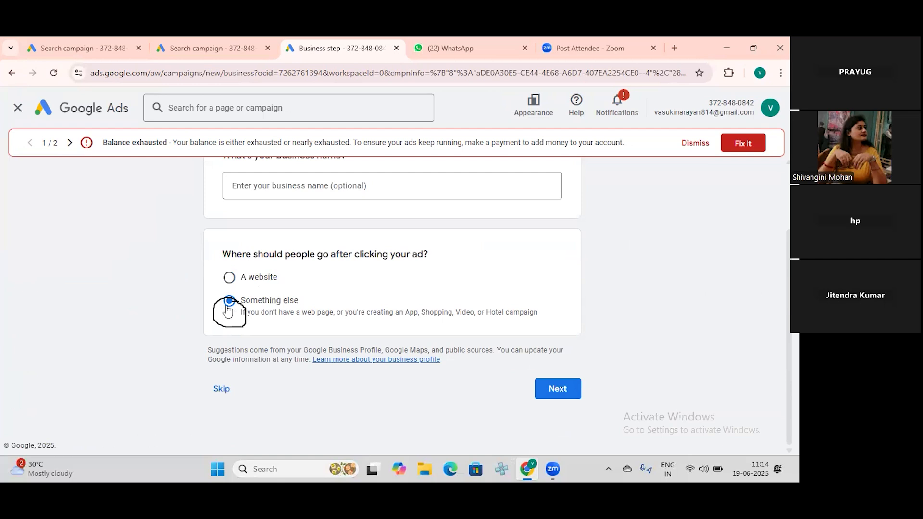
{"action": "left_click", "coordinate": [230, 278]}
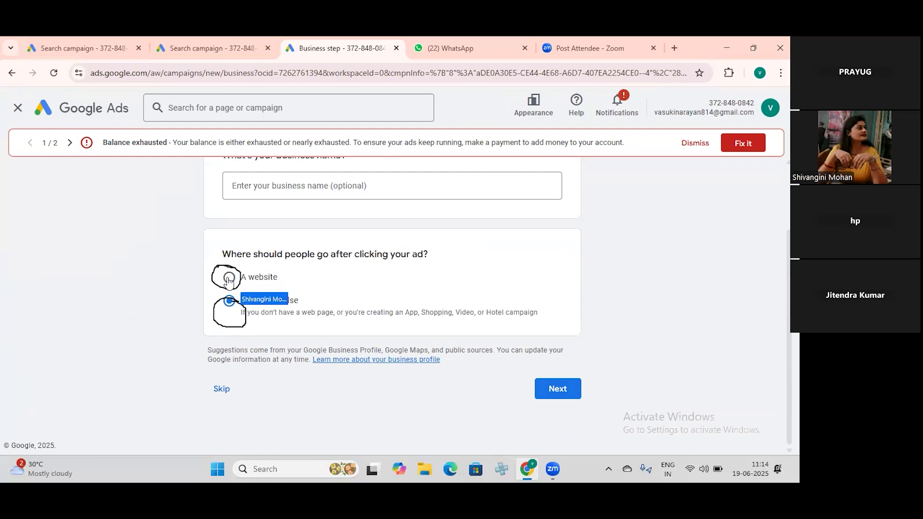
{"action": "left_click", "coordinate": [293, 182]}
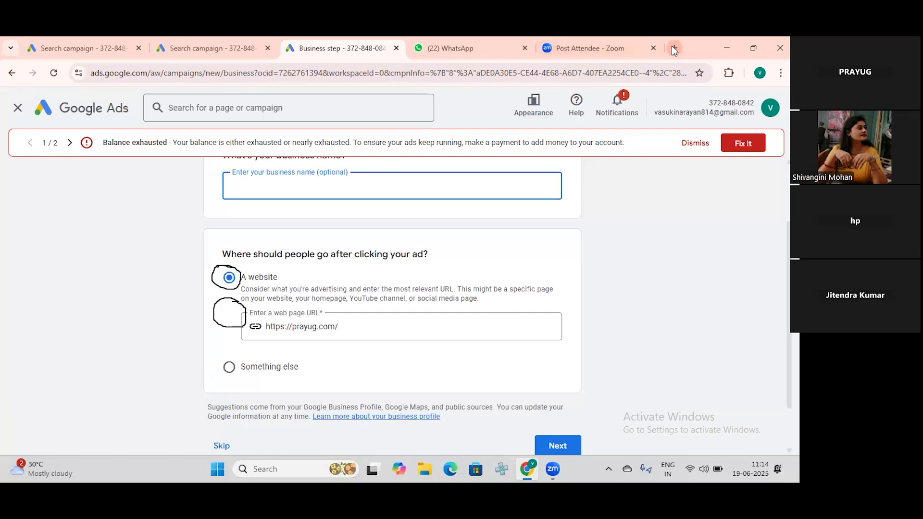
{"action": "scroll", "coordinate": [298, 302], "scroll_direction": "up", "scroll_amount": 2}
{"action": "scroll", "coordinate": [299, 305], "scroll_direction": "down", "scroll_amount": 3}
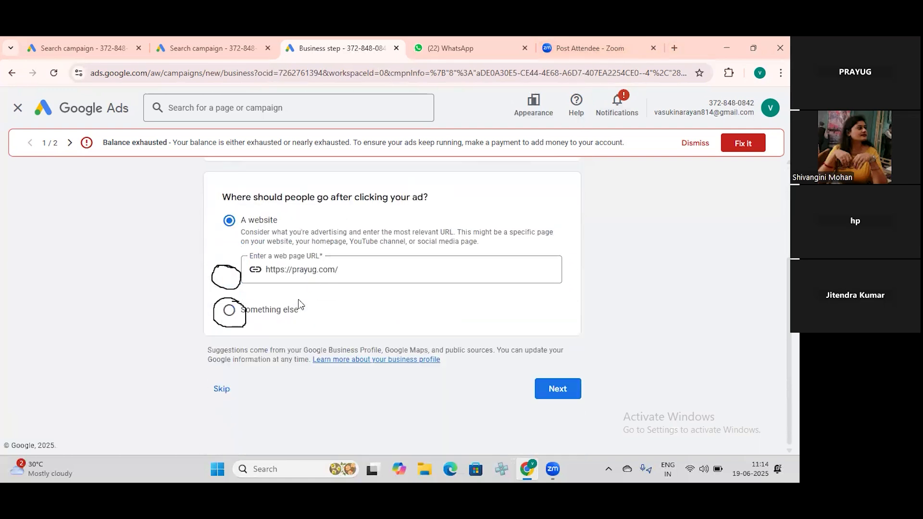
{"action": "left_click", "coordinate": [553, 390]}
{"action": "left_click", "coordinate": [565, 388]}
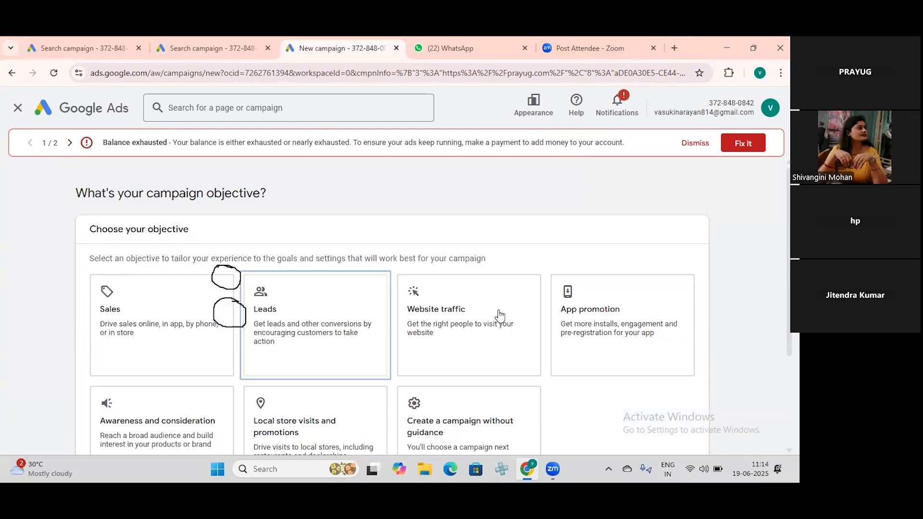
Select Create a campaign without guidance as the objective and Display as the campaign type.
{"action": "scroll", "coordinate": [330, 327], "scroll_direction": "down", "scroll_amount": 1}
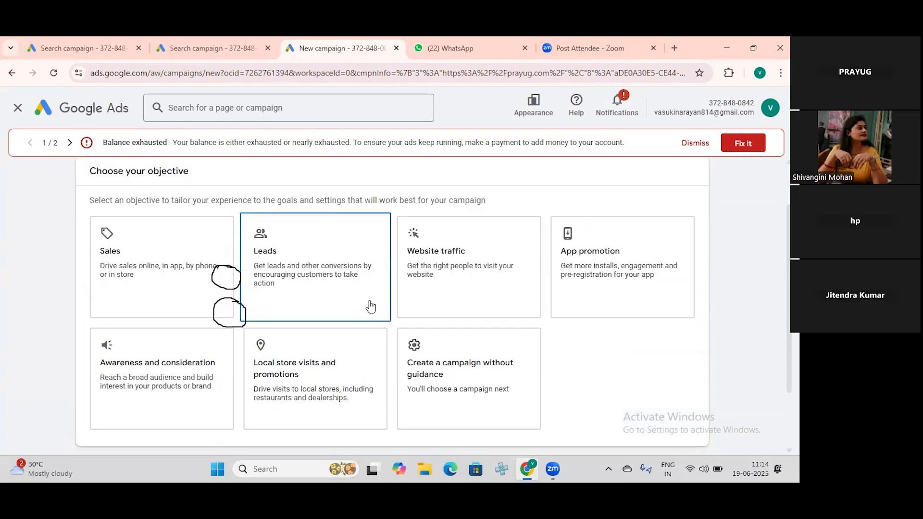
{"action": "scroll", "coordinate": [373, 305], "scroll_direction": "up", "scroll_amount": 1}
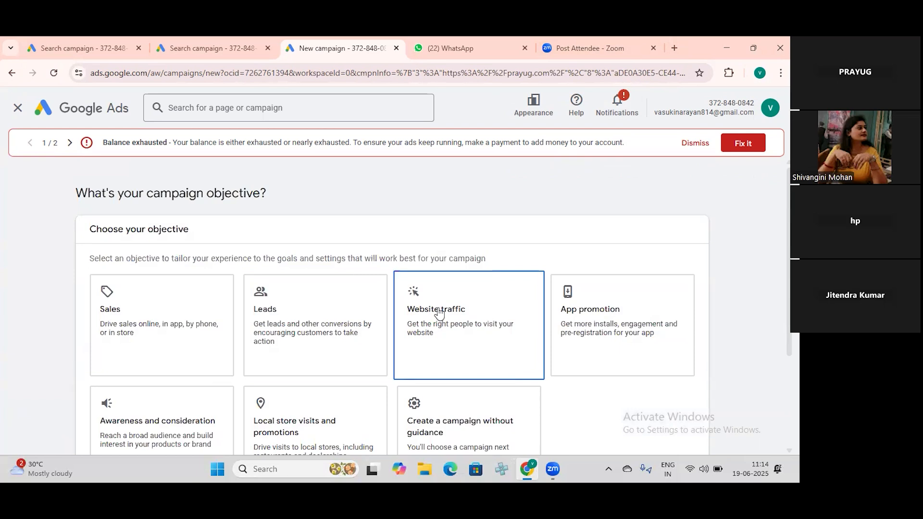
{"action": "scroll", "coordinate": [438, 313], "scroll_direction": "down", "scroll_amount": 1}
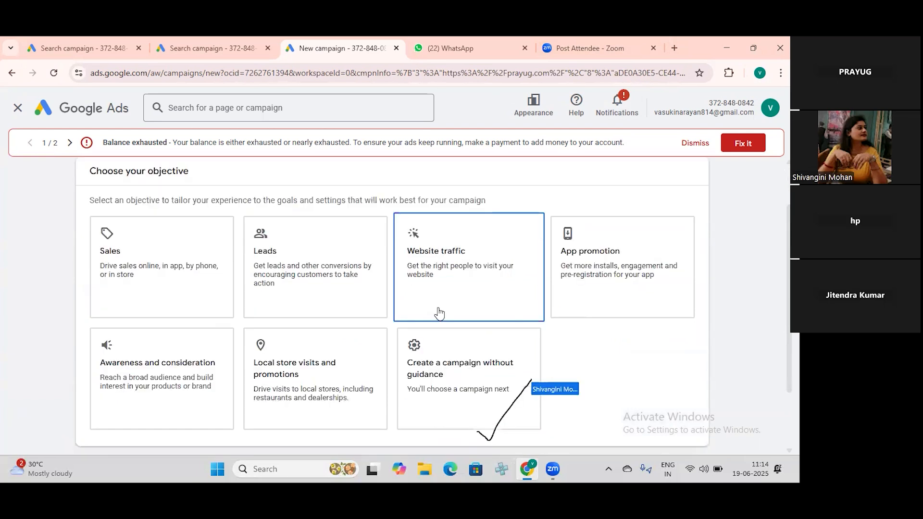
{"action": "left_click", "coordinate": [426, 370]}
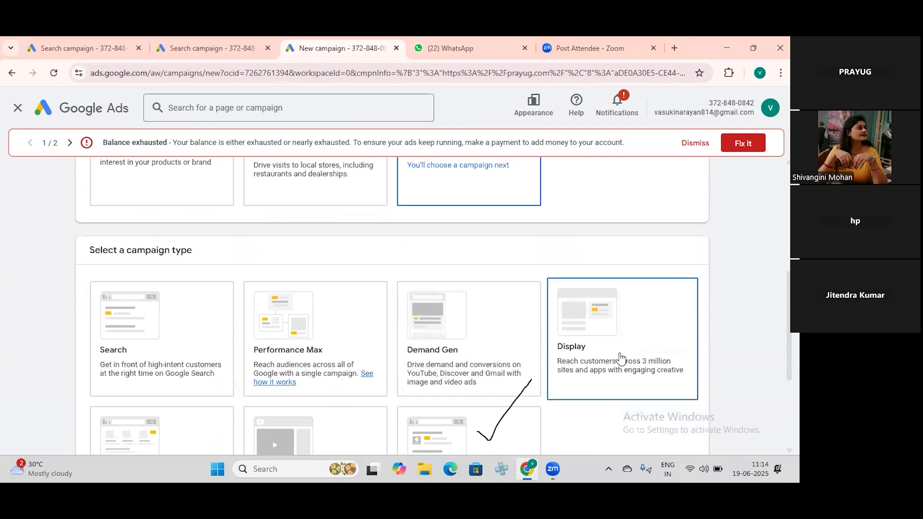
{"action": "left_click", "coordinate": [620, 356]}
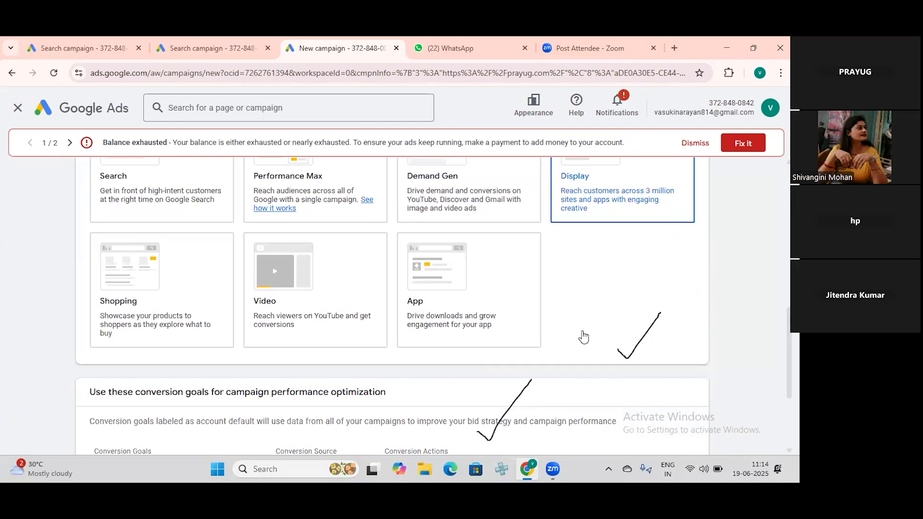
{"action": "scroll", "coordinate": [466, 332], "scroll_direction": "down", "scroll_amount": 3}
{"action": "mouse_move", "coordinate": [572, 321]}
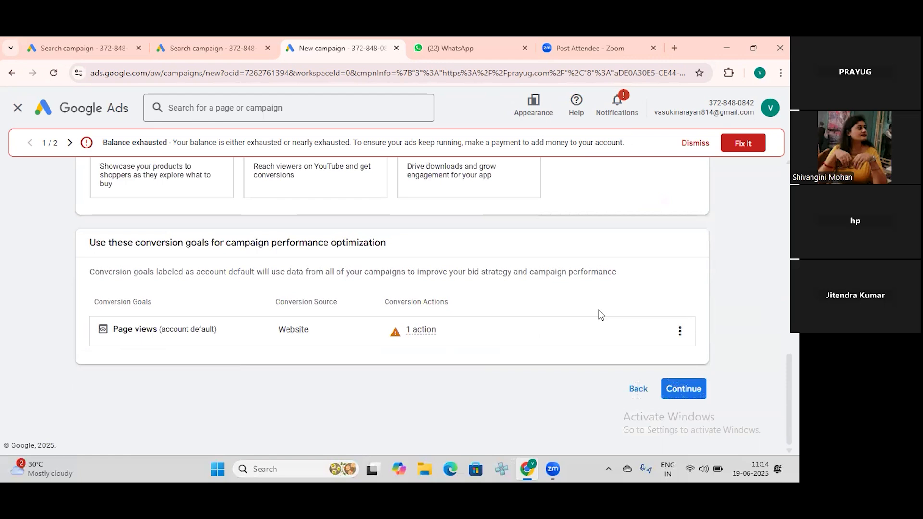
{"action": "left_click", "coordinate": [678, 390]}
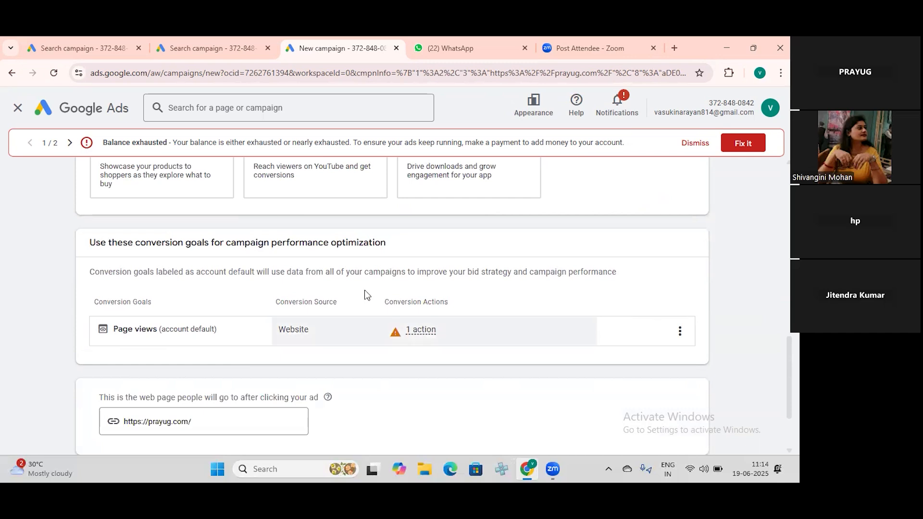
{"action": "scroll", "coordinate": [268, 316], "scroll_direction": "down", "scroll_amount": 2}
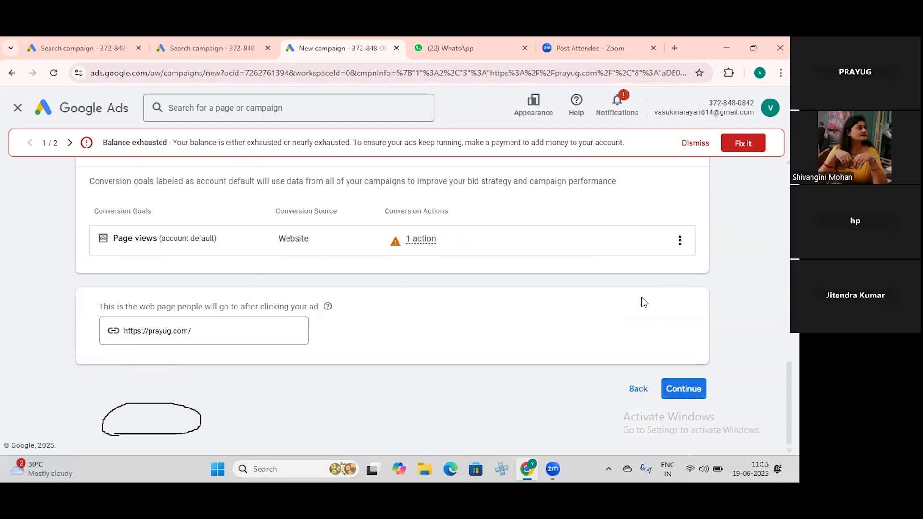
{"action": "left_click", "coordinate": [684, 388]}
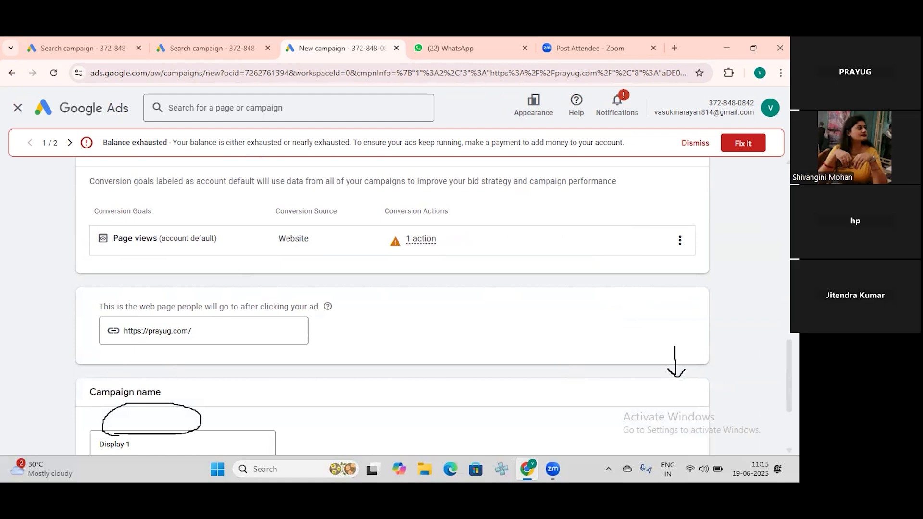
{"action": "scroll", "coordinate": [748, 424], "scroll_direction": "down", "scroll_amount": 3}
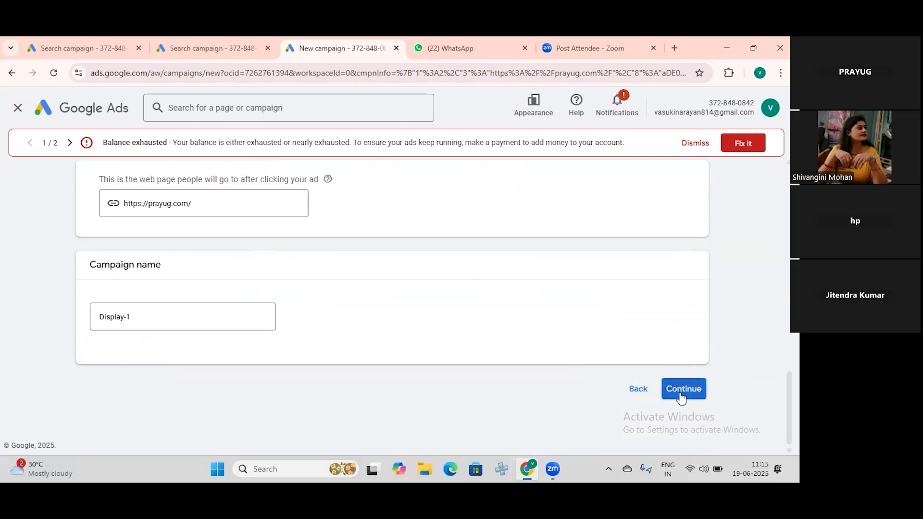
Name the campaign "Prayug display network campaign" and review the chosen objective, campaign type and landing page.
{"action": "left_click", "coordinate": [191, 326]}
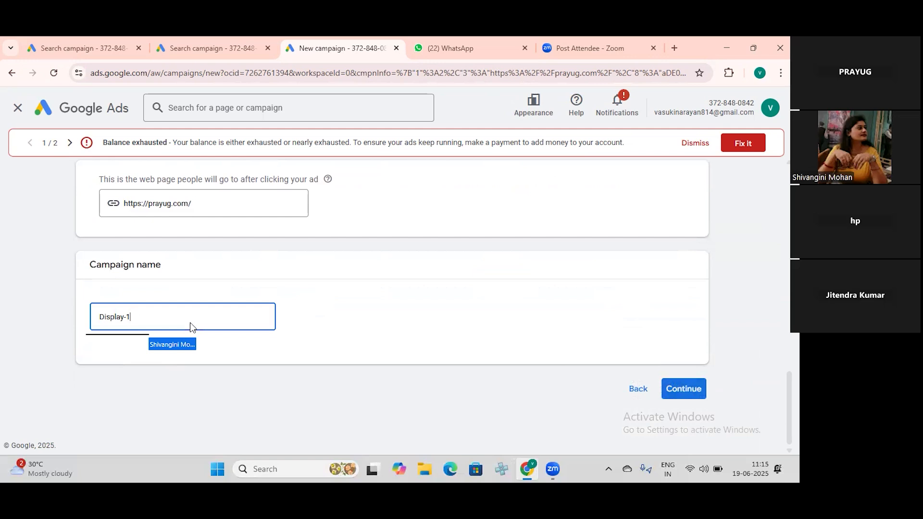
{"action": "key", "text": "BackSpace"}
{"action": "key", "text": "BackSpace"}
{"action": "key", "text": "BackSpace"}
{"action": "key", "text": "BackSpace"}
{"action": "key", "text": "BackSpace"}
{"action": "key", "text": "BackSpace"}
{"action": "key", "text": "BackSpace"}
{"action": "key", "text": "BackSpace"}
{"action": "key", "text": "BackSpace"}
{"action": "left_click", "coordinate": [200, 193]}
{"action": "key", "text": "BackSpace"}
{"action": "left_click", "coordinate": [204, 316]}
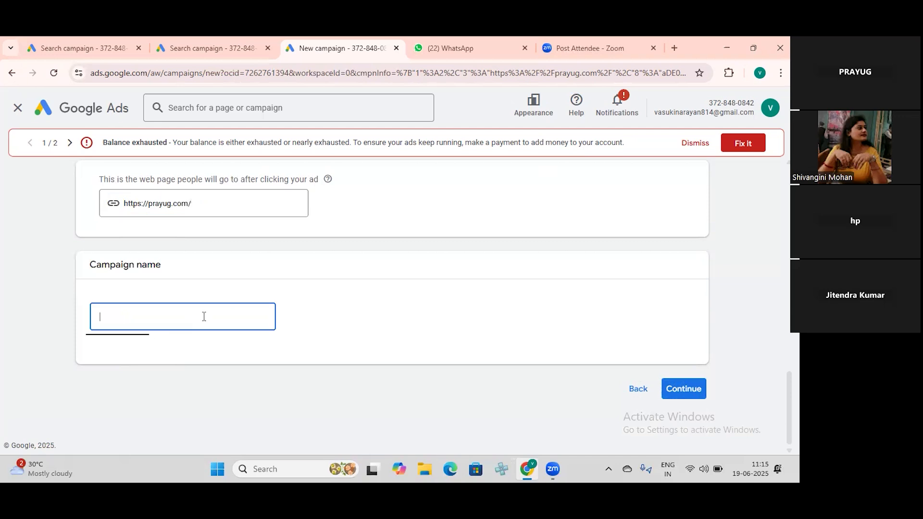
{"action": "type", "text": "P"}
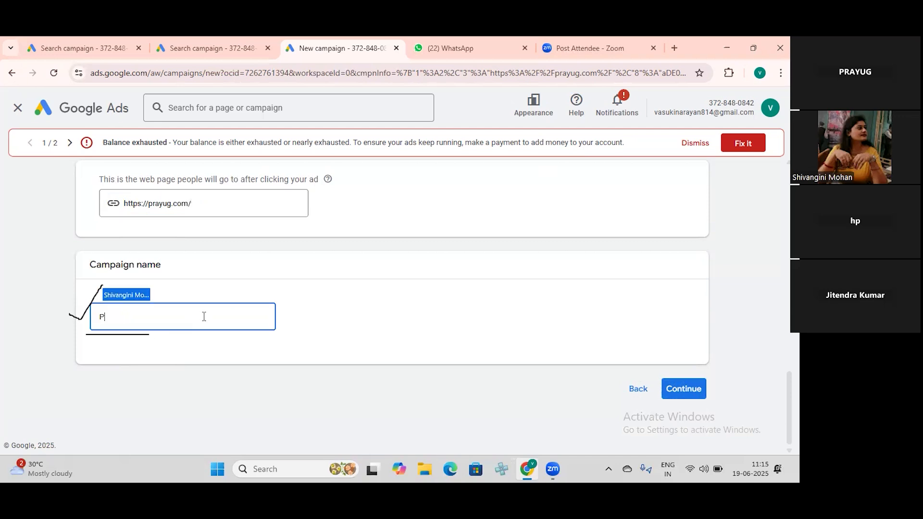
{"action": "type", "text": "rayug d"}
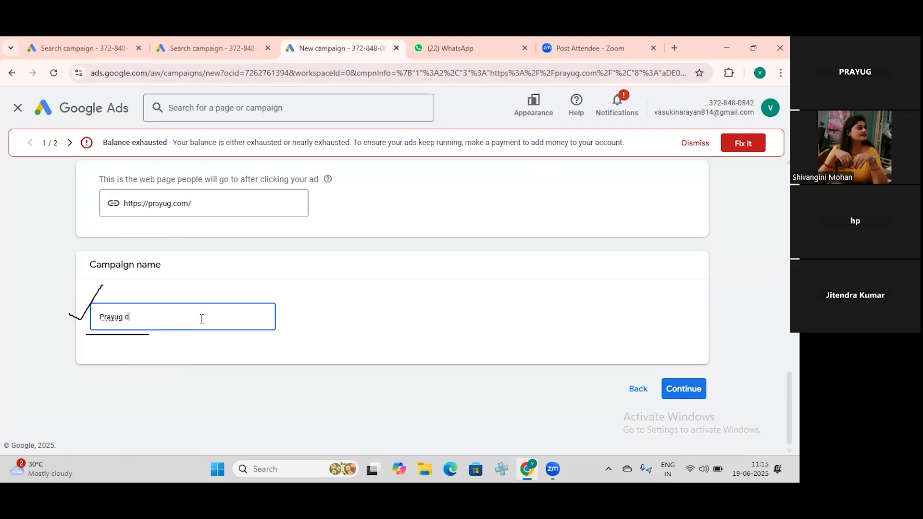
{"action": "type", "text": "isplay network campai"}
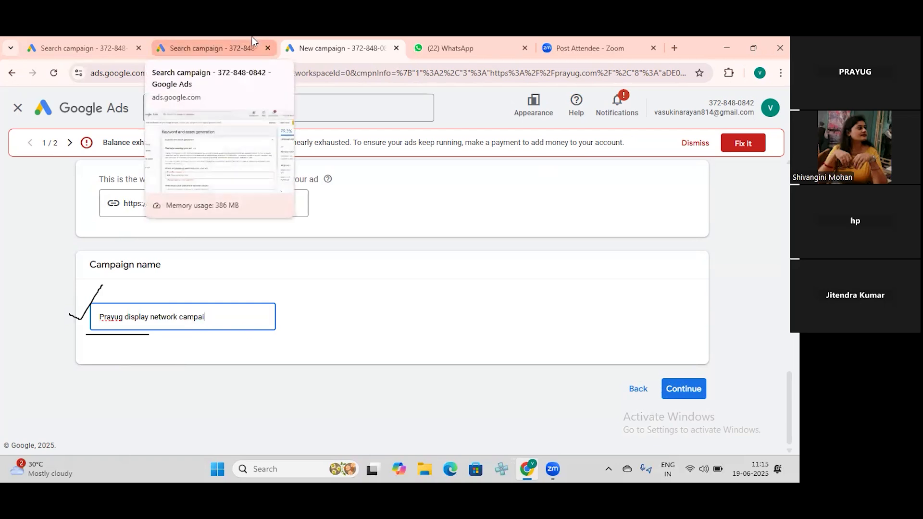
{"action": "type", "text": "gn"}
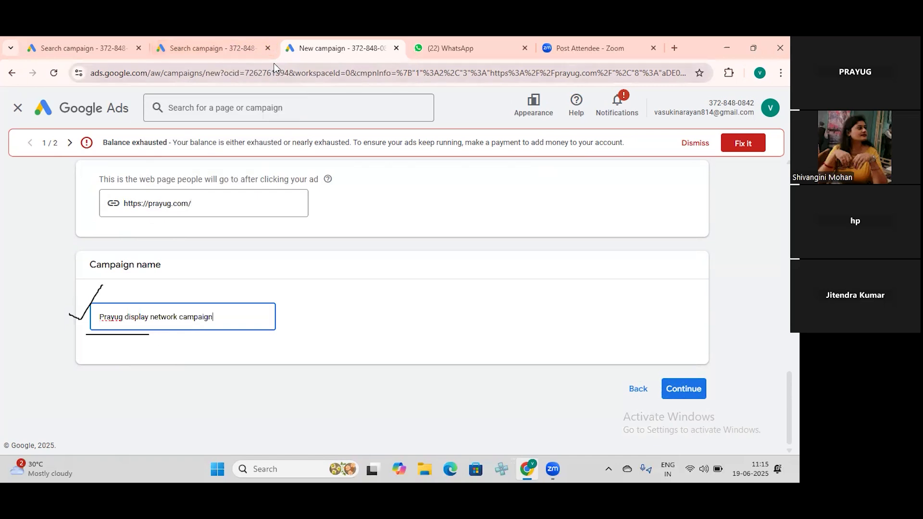
{"action": "scroll", "coordinate": [633, 365], "scroll_direction": "up", "scroll_amount": 10}
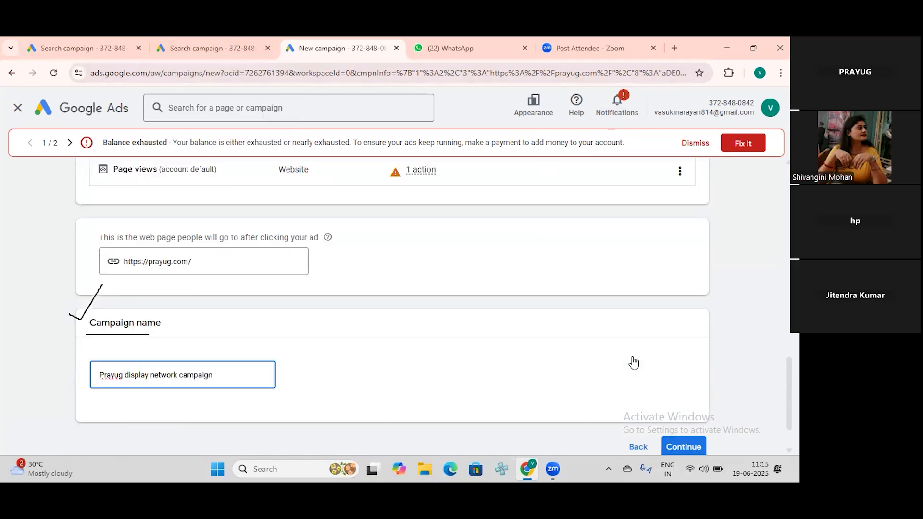
{"action": "scroll", "coordinate": [637, 341], "scroll_direction": "up", "scroll_amount": 5}
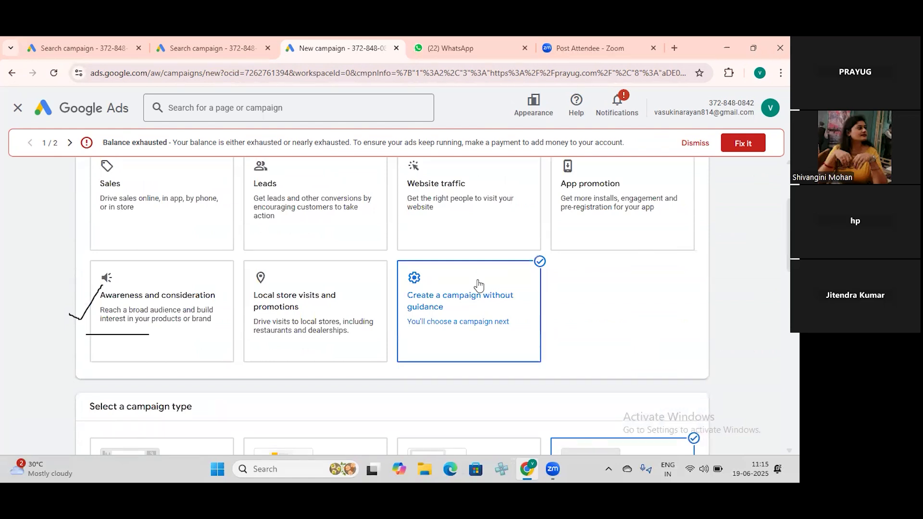
{"action": "scroll", "coordinate": [477, 285], "scroll_direction": "down", "scroll_amount": 10}
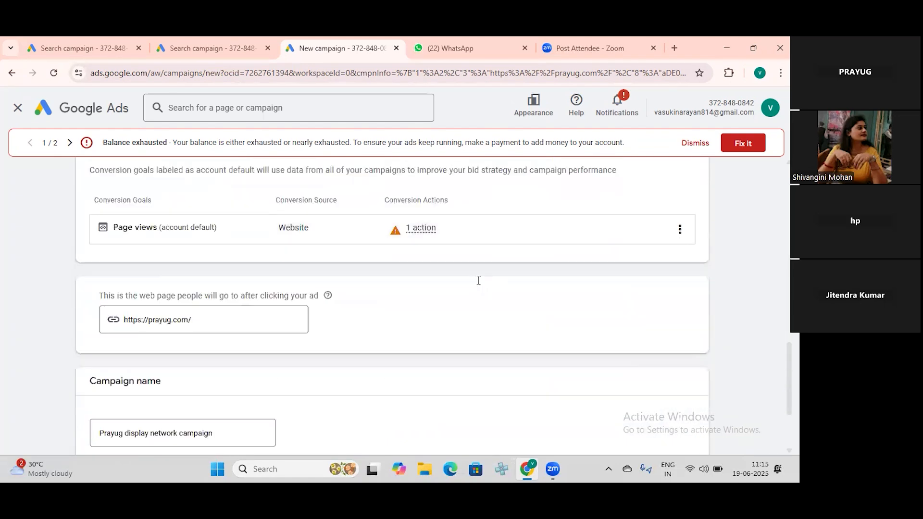
Accept the landing page and campaign name and continue to the Display campaign settings.
{"action": "scroll", "coordinate": [284, 321], "scroll_direction": "down", "scroll_amount": 1}
{"action": "scroll", "coordinate": [283, 321], "scroll_direction": "down", "scroll_amount": 1}
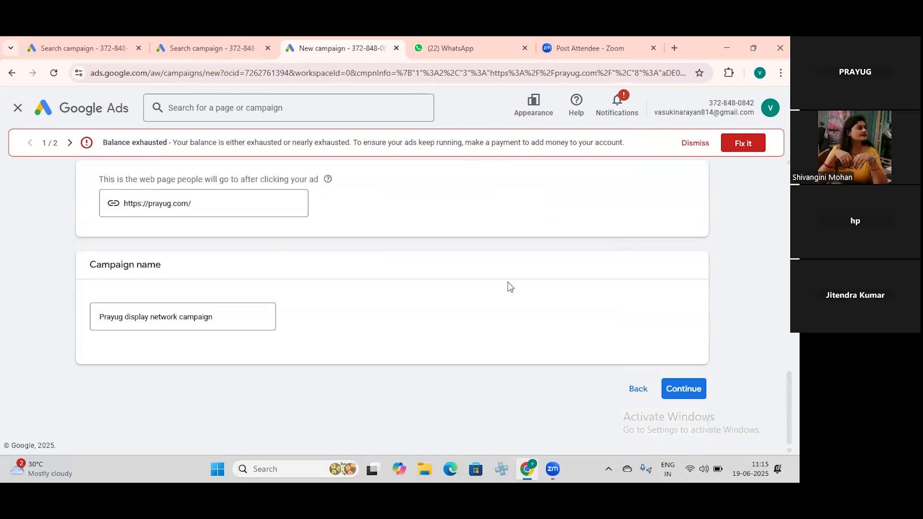
{"action": "left_click", "coordinate": [688, 384]}
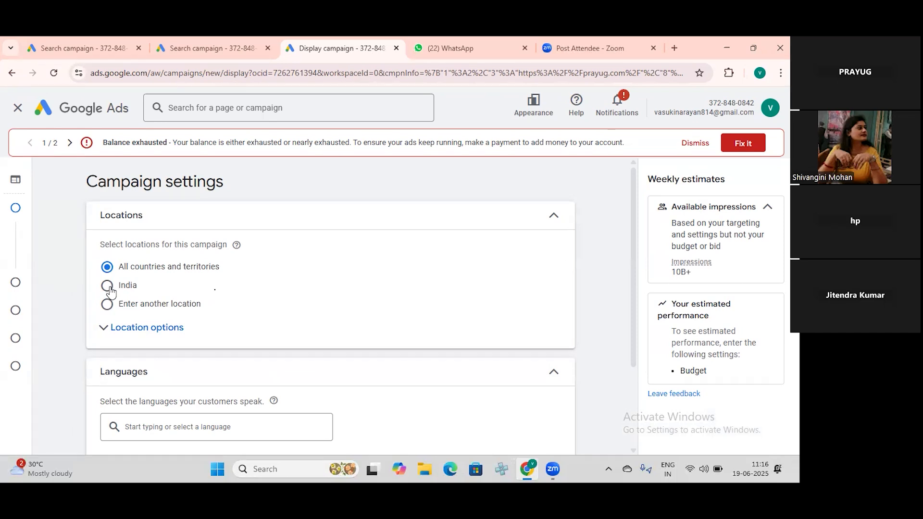
Set the campaign location to India and remove English so that all languages are targeted.
{"action": "left_click", "coordinate": [108, 286]}
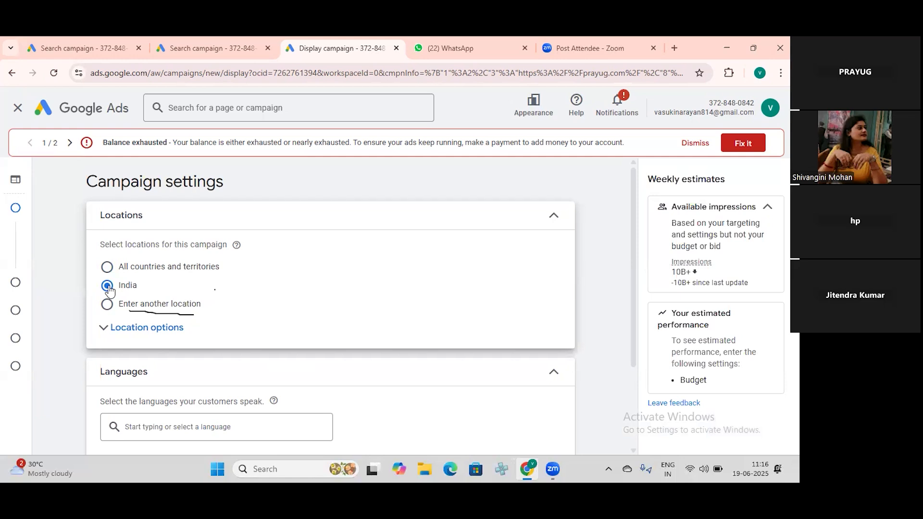
{"action": "scroll", "coordinate": [238, 363], "scroll_direction": "down", "scroll_amount": 1}
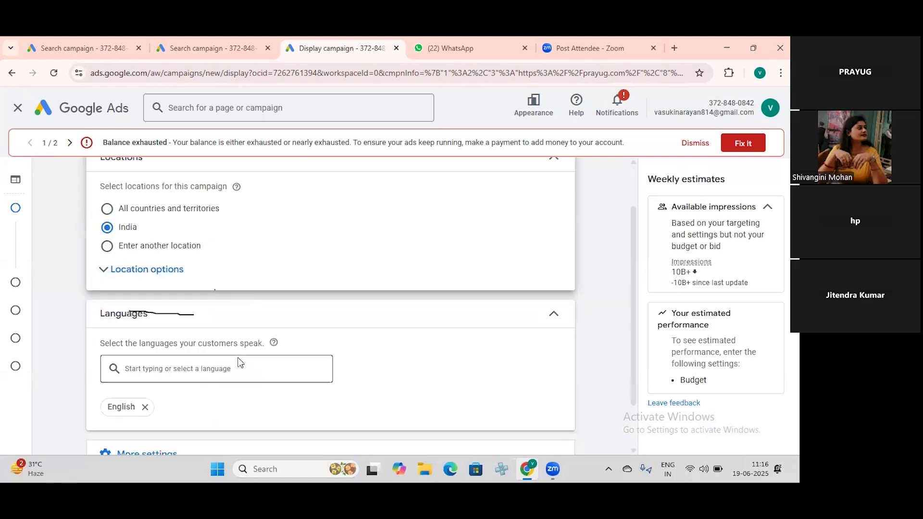
{"action": "left_click", "coordinate": [145, 407]}
{"action": "scroll", "coordinate": [148, 409], "scroll_direction": "down", "scroll_amount": 1}
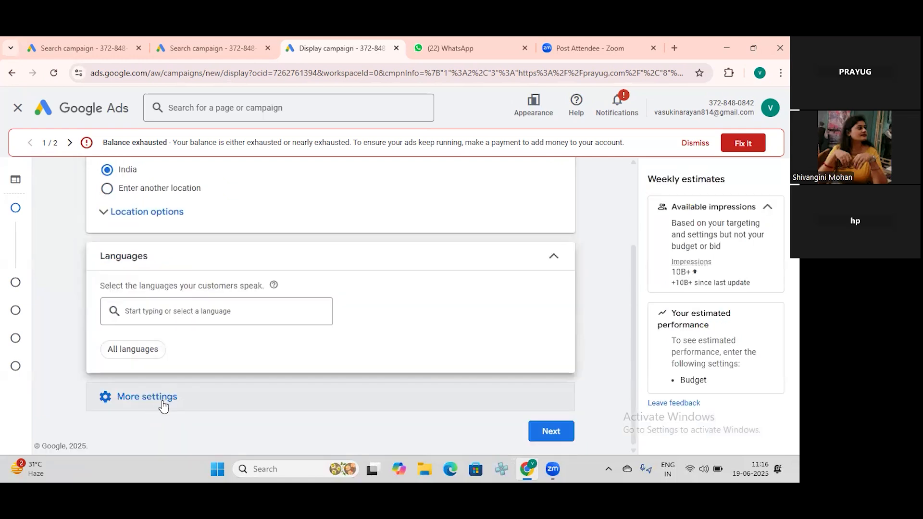
Review the ad rotation choices, keeping Optimize: Prefer best performing ads, and collapse the Languages section.
{"action": "left_click", "coordinate": [164, 403]}
{"action": "scroll", "coordinate": [165, 399], "scroll_direction": "down", "scroll_amount": 1}
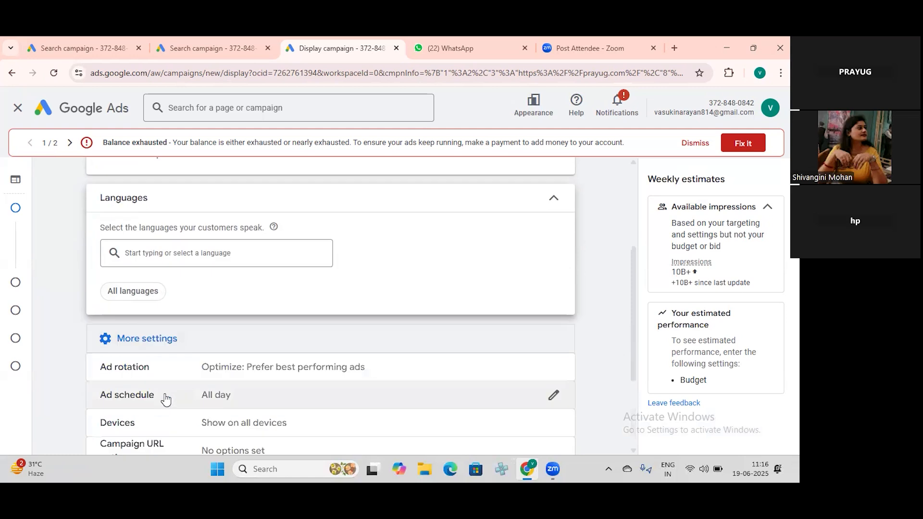
{"action": "left_click", "coordinate": [145, 370]}
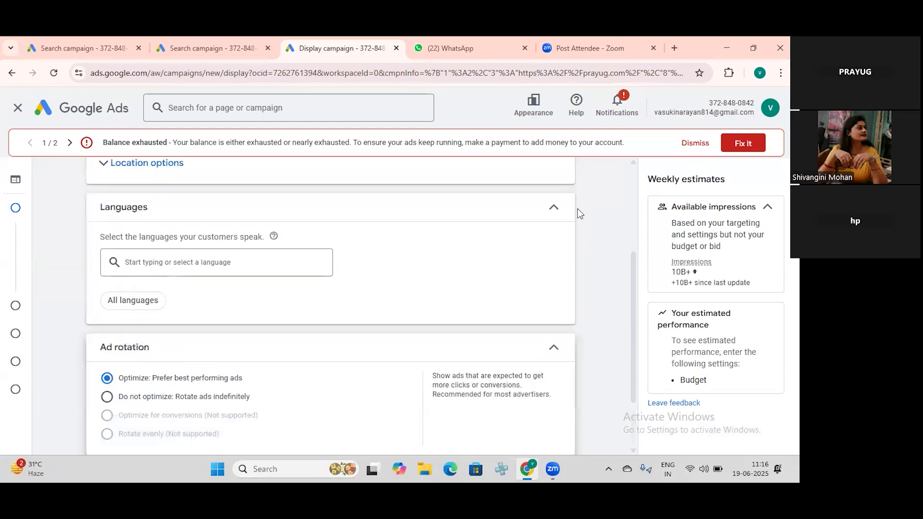
{"action": "left_click", "coordinate": [553, 207]}
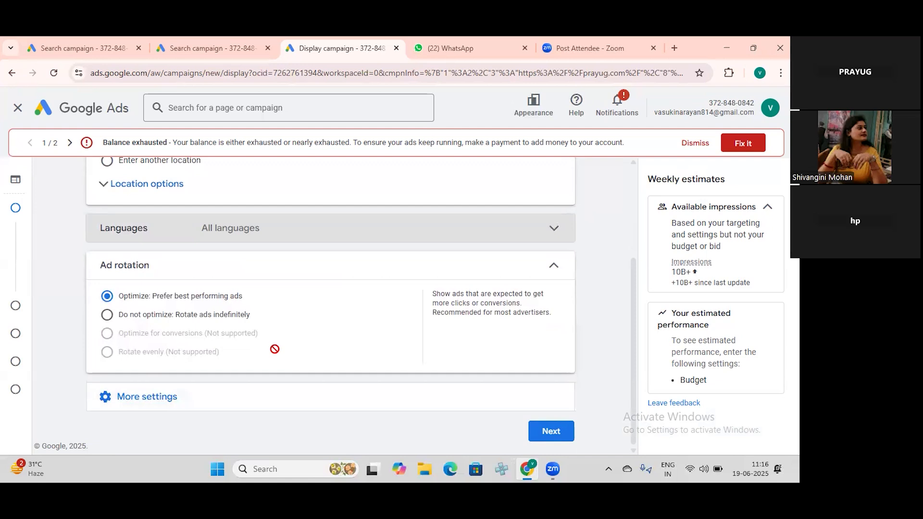
Open the ad schedule settings and limit the ads to Mondays - Fridays.
{"action": "left_click", "coordinate": [107, 399]}
{"action": "scroll", "coordinate": [115, 385], "scroll_direction": "down", "scroll_amount": 1}
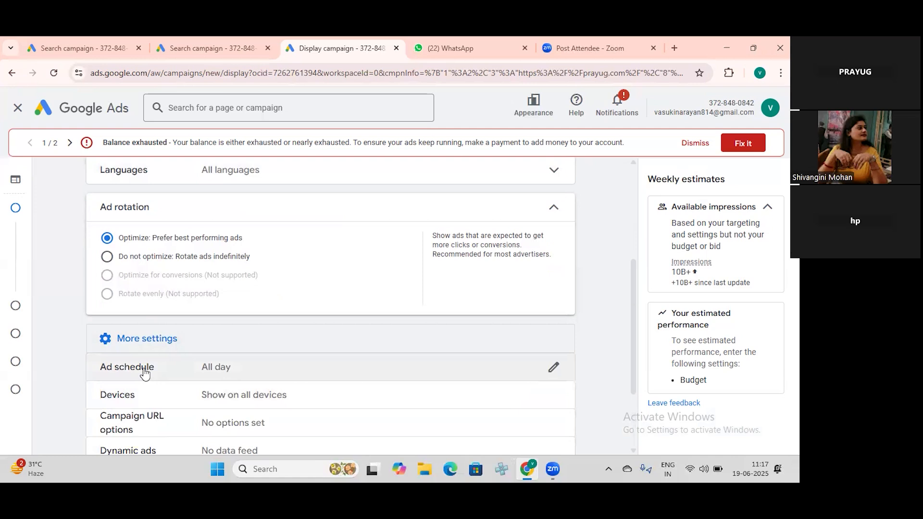
{"action": "left_click", "coordinate": [144, 374]}
{"action": "scroll", "coordinate": [144, 374], "scroll_direction": "down", "scroll_amount": 1}
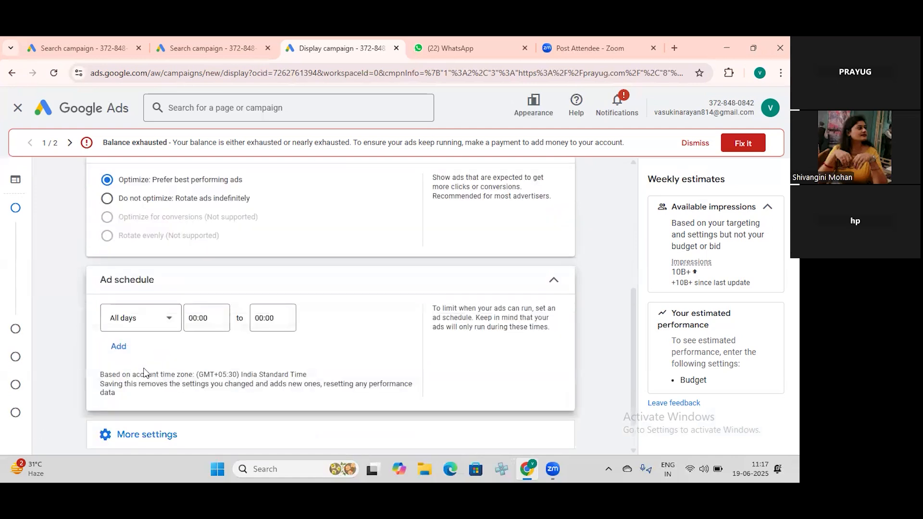
{"action": "left_click", "coordinate": [169, 319]}
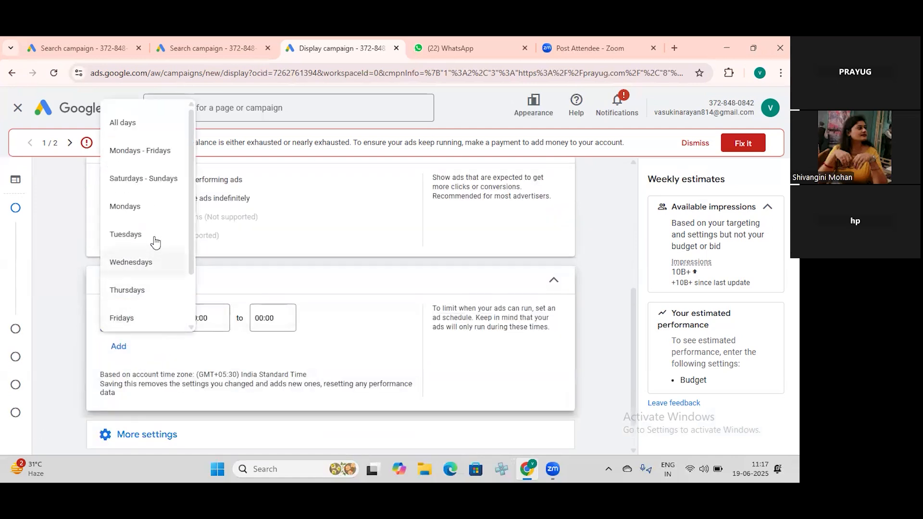
{"action": "left_click", "coordinate": [151, 153]}
Set the Mondays - Fridays ad schedule hours to run from 10:00 to 19:15.
{"action": "left_click", "coordinate": [211, 318]}
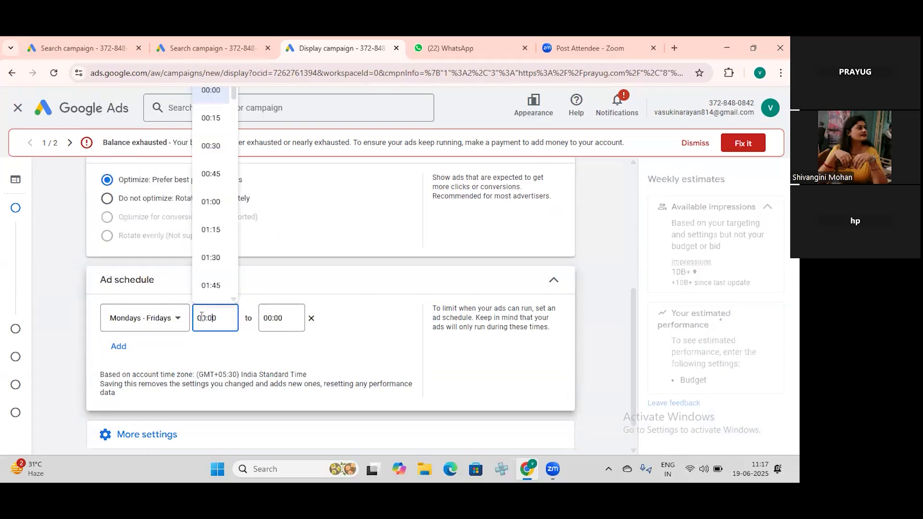
{"action": "scroll", "coordinate": [210, 237], "scroll_direction": "down", "scroll_amount": 5}
{"action": "scroll", "coordinate": [211, 238], "scroll_direction": "down", "scroll_amount": 12}
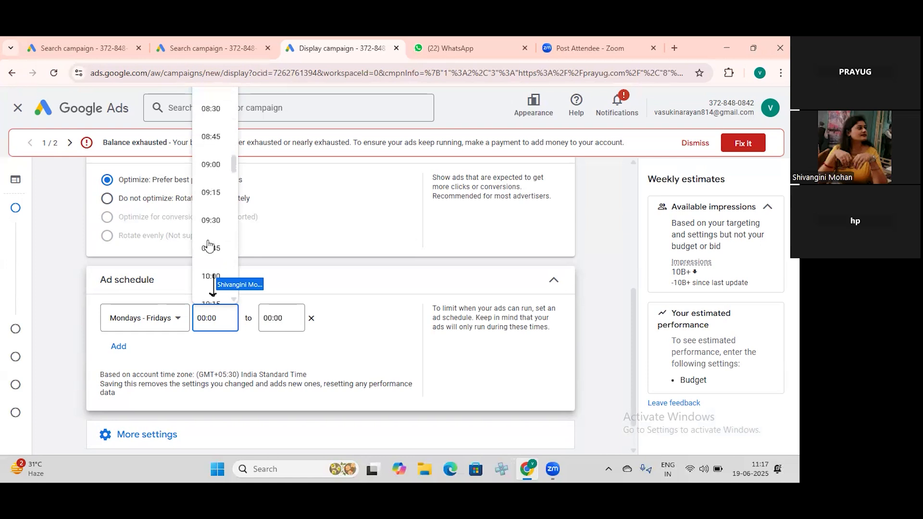
{"action": "left_click", "coordinate": [211, 276]}
{"action": "left_click", "coordinate": [277, 320]}
{"action": "scroll", "coordinate": [269, 254], "scroll_direction": "down", "scroll_amount": 7}
{"action": "scroll", "coordinate": [272, 260], "scroll_direction": "down", "scroll_amount": 20}
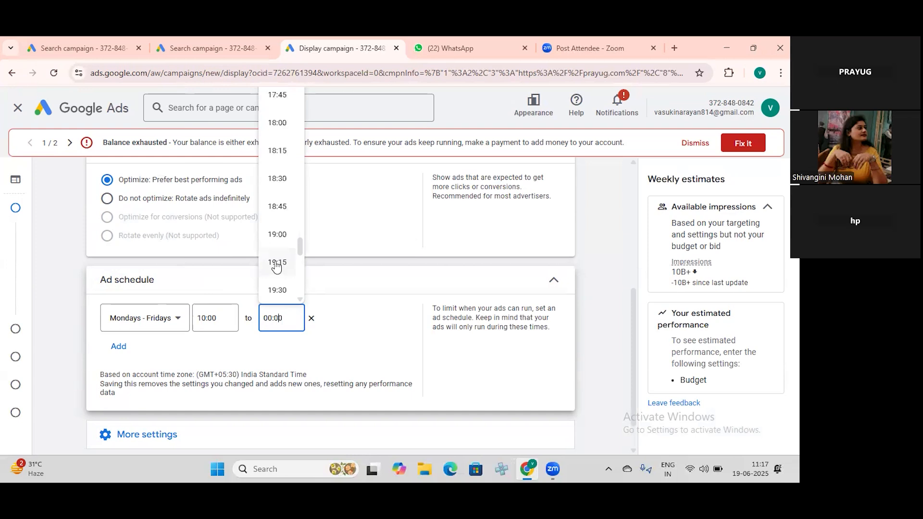
{"action": "left_click", "coordinate": [276, 263]}
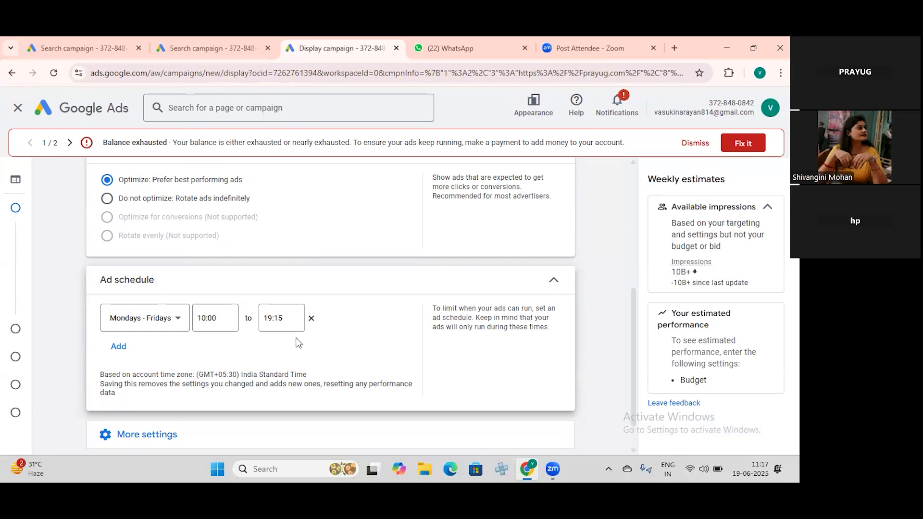
Examine the specific targeting options for devices and return the setting to Show on all devices.
{"action": "scroll", "coordinate": [299, 343], "scroll_direction": "down", "scroll_amount": 1}
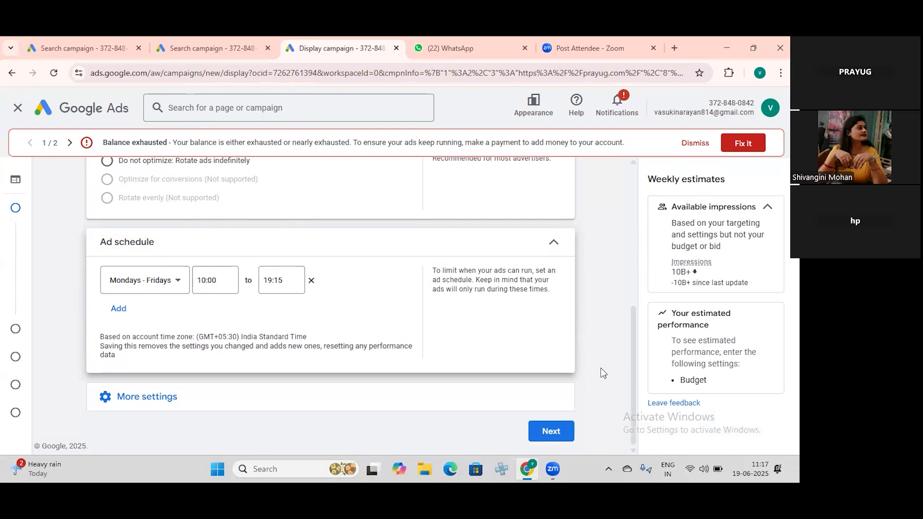
{"action": "left_click", "coordinate": [142, 398]}
{"action": "scroll", "coordinate": [157, 404], "scroll_direction": "down", "scroll_amount": 2}
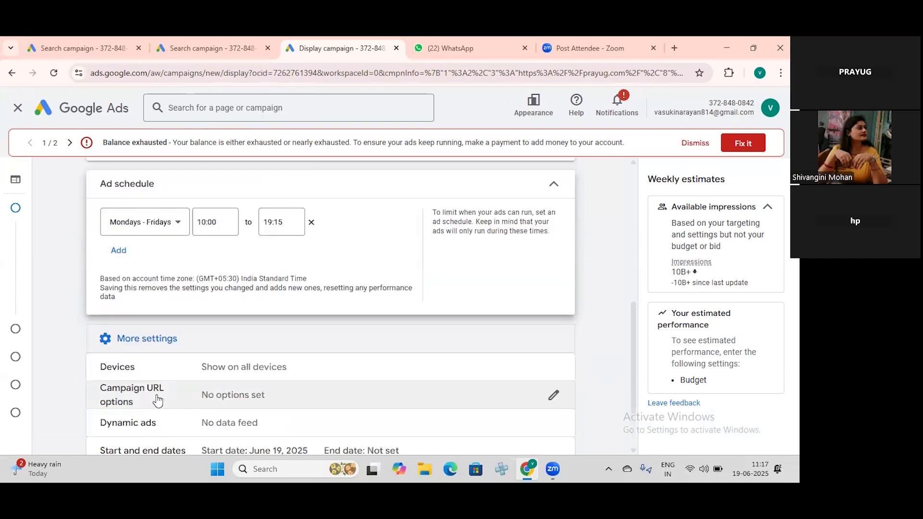
{"action": "left_click", "coordinate": [208, 373]}
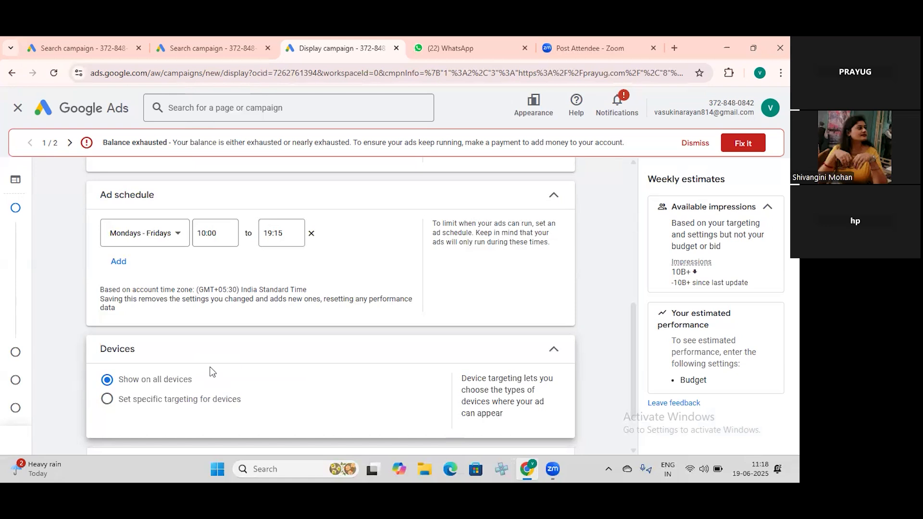
{"action": "left_click", "coordinate": [108, 399]}
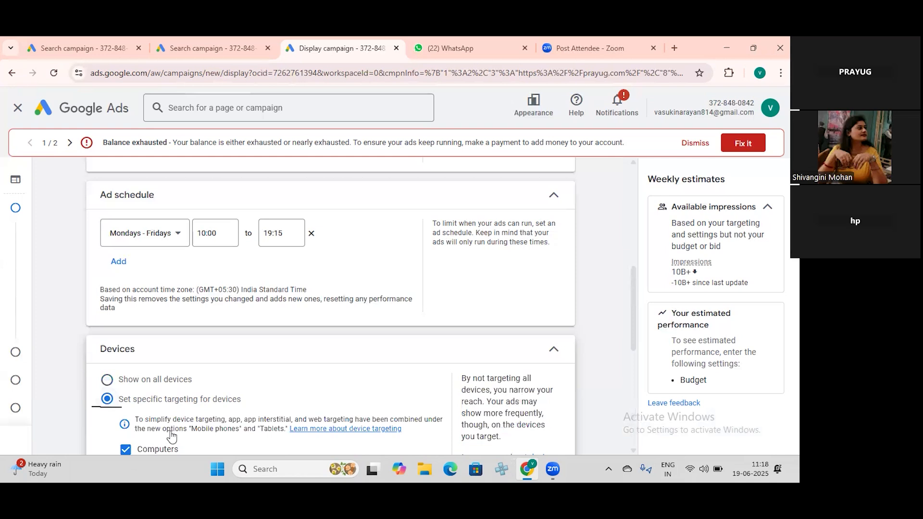
{"action": "scroll", "coordinate": [171, 437], "scroll_direction": "down", "scroll_amount": 1}
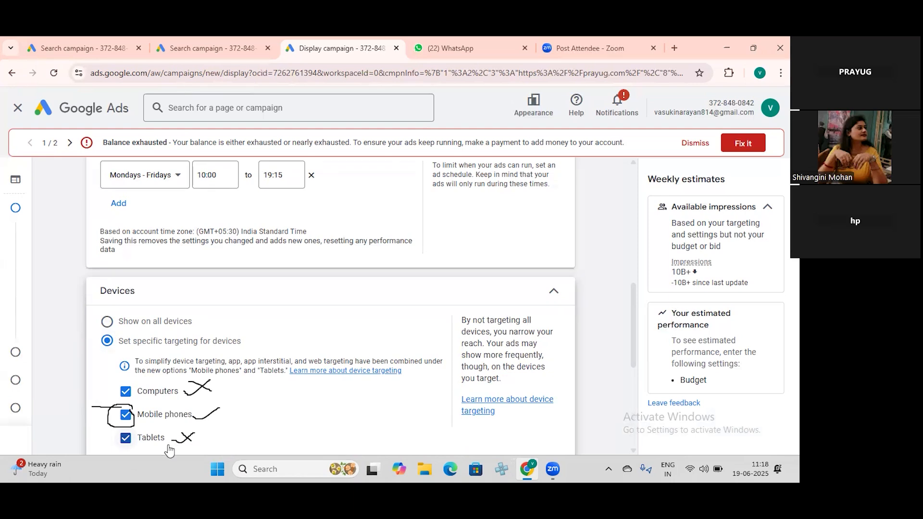
{"action": "left_click", "coordinate": [108, 322]}
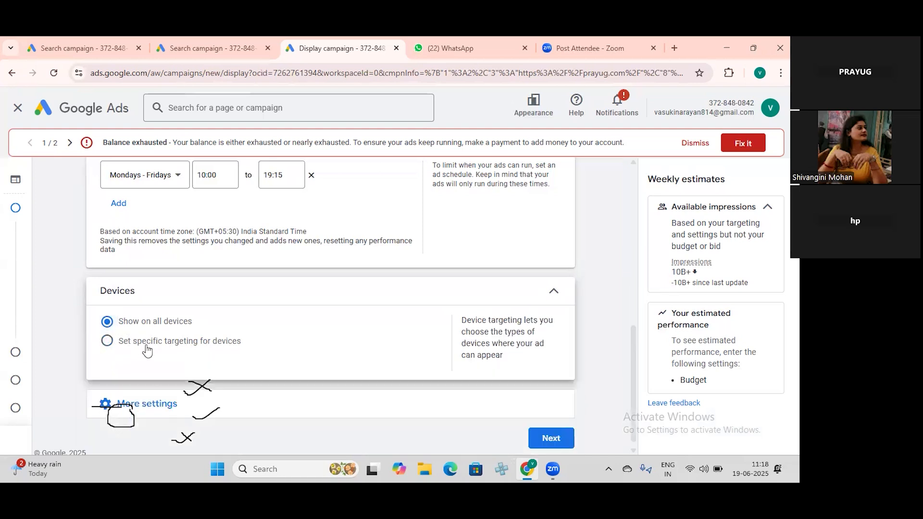
Look over the campaign URL options, leaving the tracking template and final URL suffix empty, and collapse them.
{"action": "left_click", "coordinate": [160, 404]}
{"action": "scroll", "coordinate": [168, 394], "scroll_direction": "down", "scroll_amount": 1}
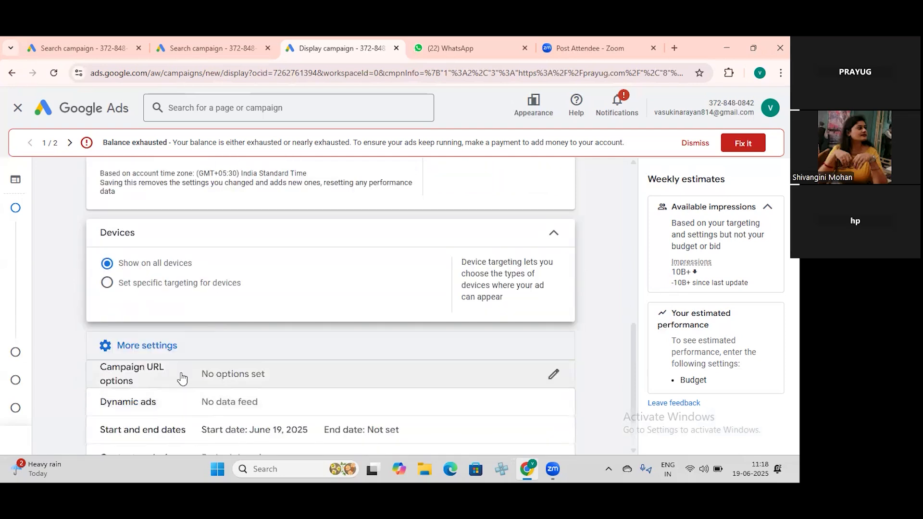
{"action": "left_click", "coordinate": [189, 379]}
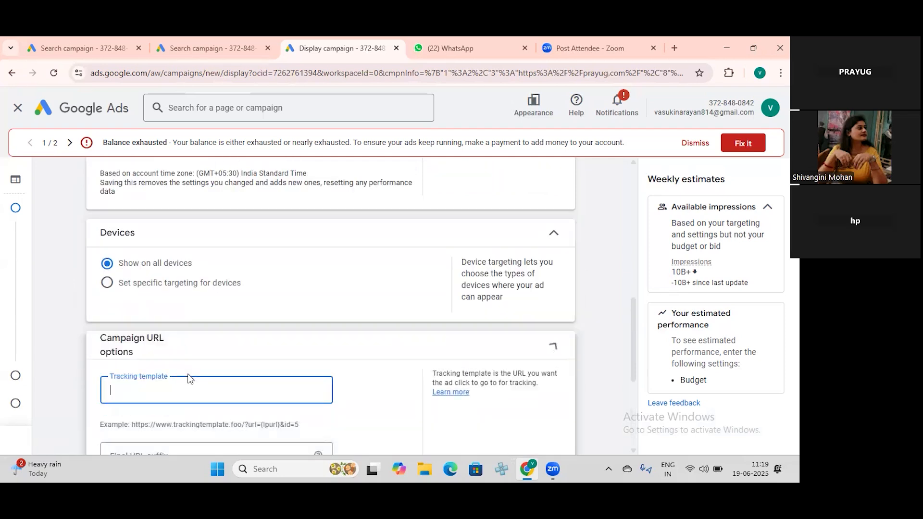
{"action": "scroll", "coordinate": [190, 379], "scroll_direction": "down", "scroll_amount": 1}
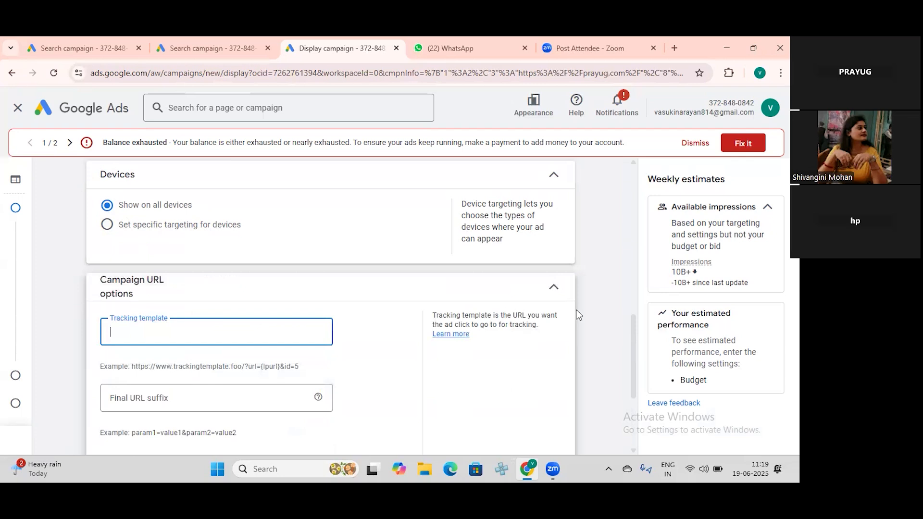
{"action": "left_click", "coordinate": [554, 289]}
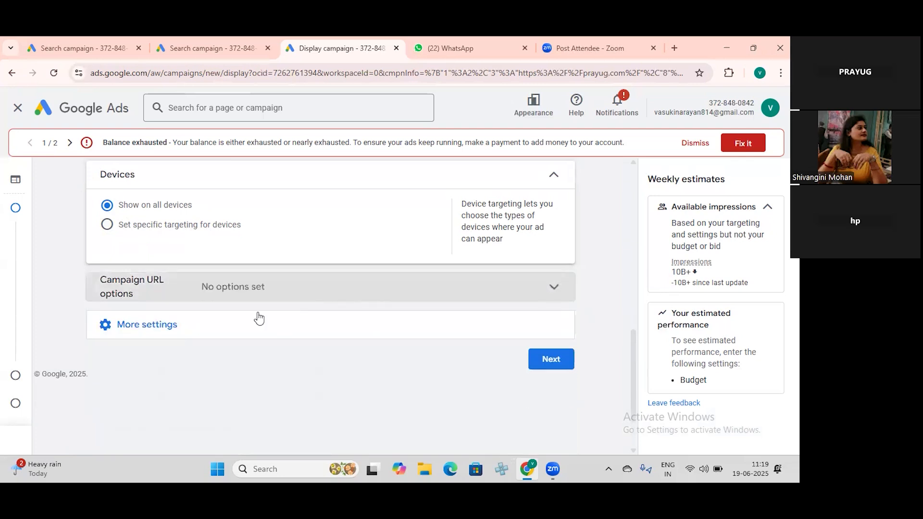
Examine the dynamic ads setting, leaving the dynamic ads feed for personalized ads unselected, and collapse it.
{"action": "left_click", "coordinate": [173, 334]}
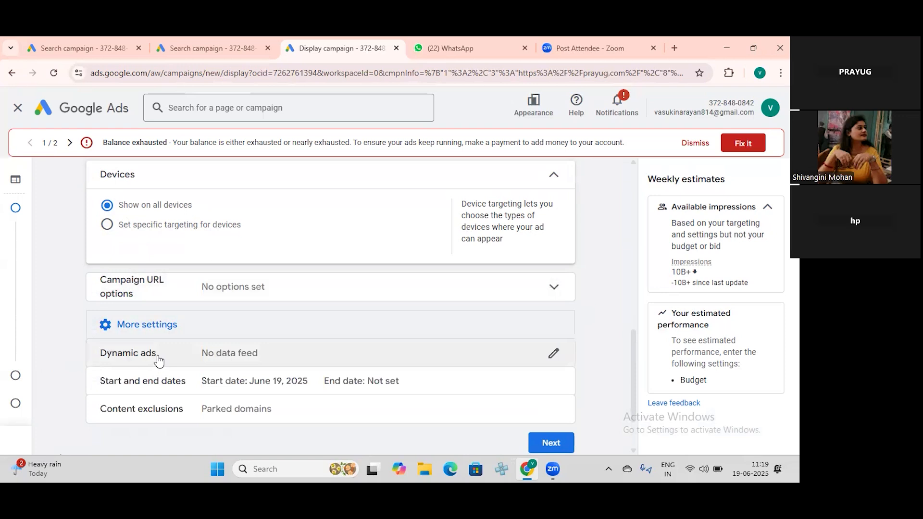
{"action": "left_click", "coordinate": [159, 356]}
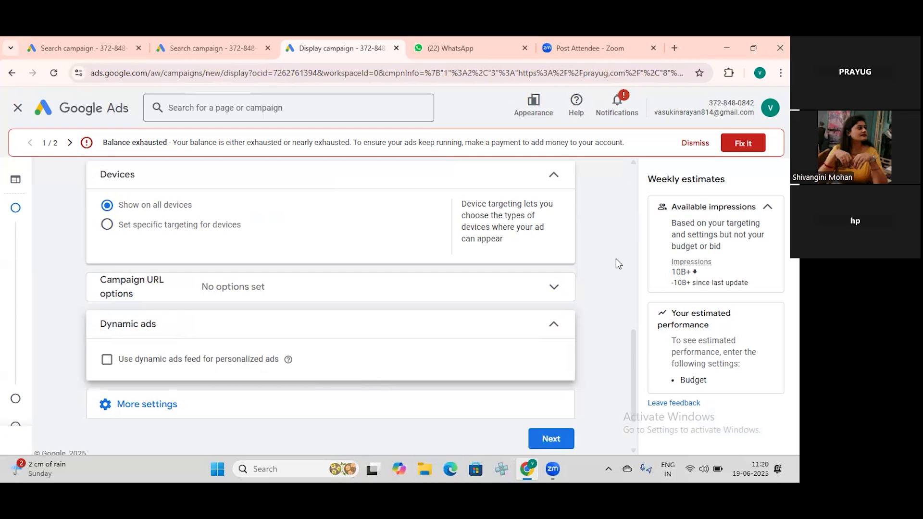
{"action": "left_click", "coordinate": [543, 323]}
Set the campaign's end date to Jun 26, 2025 and collapse the start and end dates section.
{"action": "scroll", "coordinate": [475, 315], "scroll_direction": "down", "scroll_amount": 1}
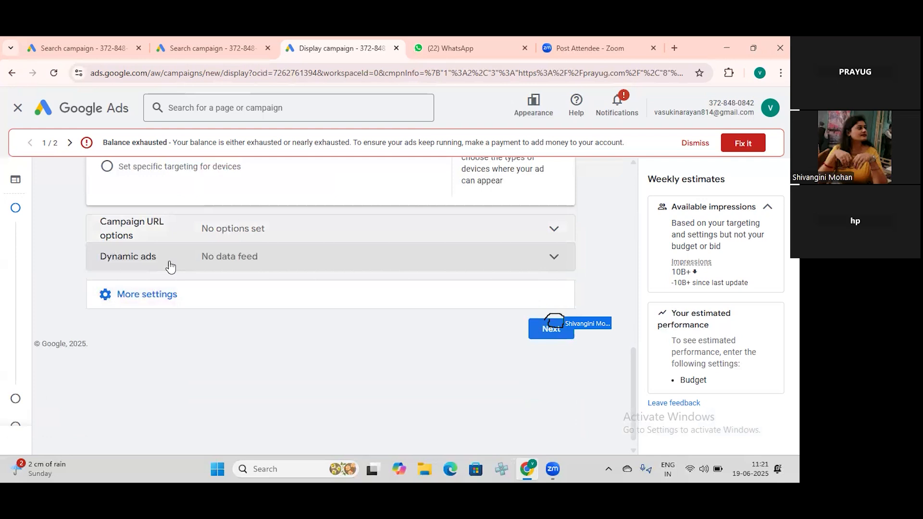
{"action": "left_click", "coordinate": [161, 299]}
{"action": "left_click", "coordinate": [233, 324]}
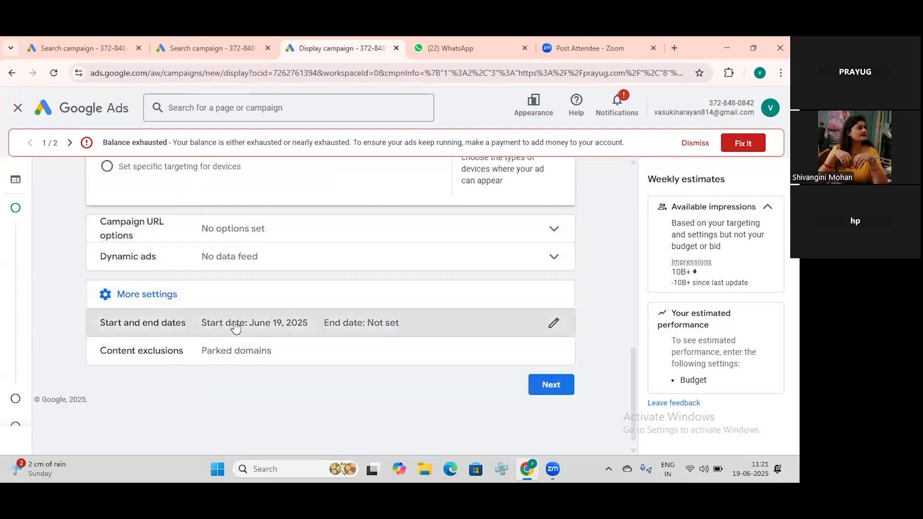
{"action": "left_click", "coordinate": [186, 408]}
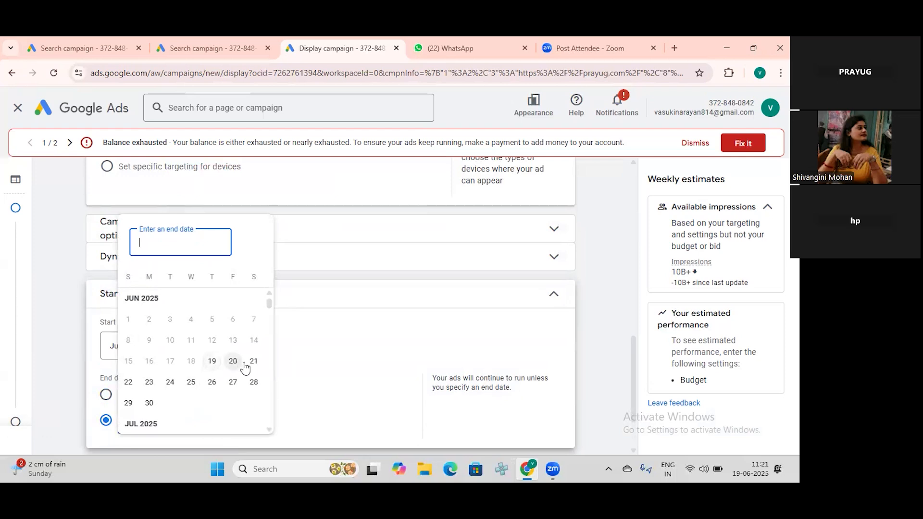
{"action": "left_click", "coordinate": [210, 383]}
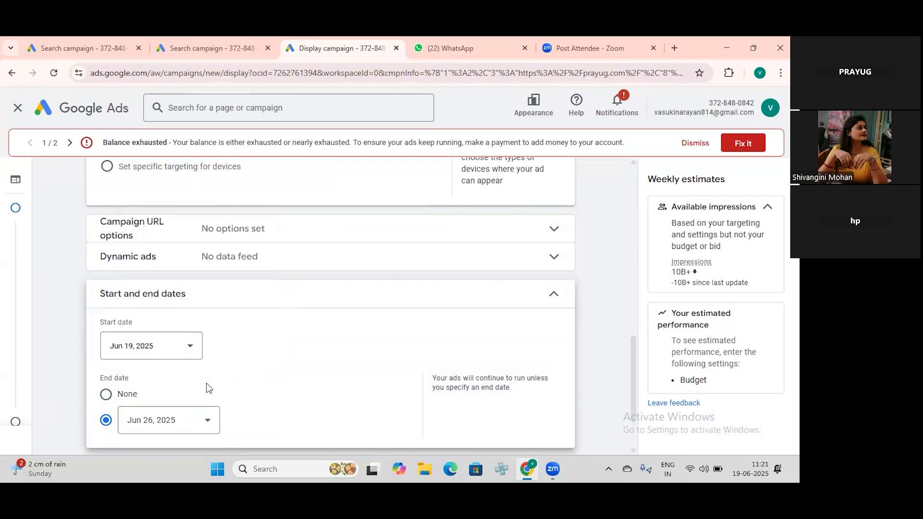
{"action": "scroll", "coordinate": [207, 388], "scroll_direction": "down", "scroll_amount": 1}
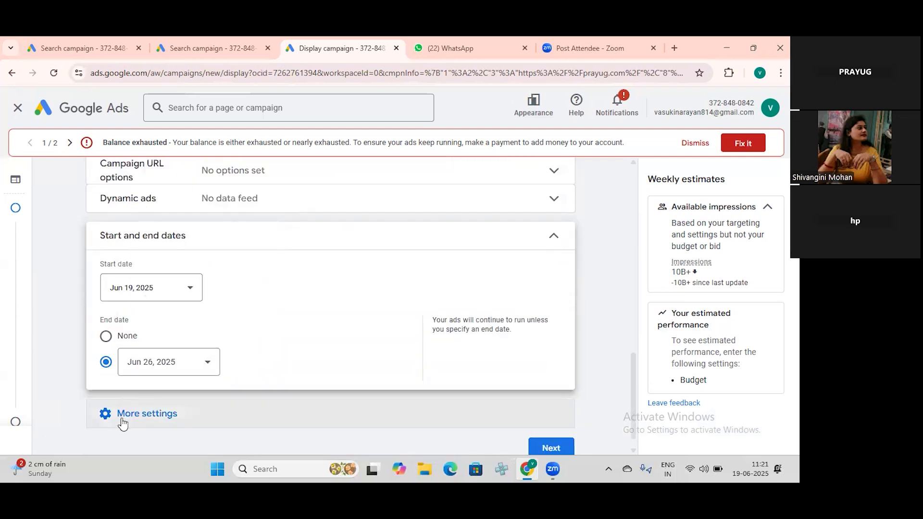
{"action": "left_click", "coordinate": [552, 237]}
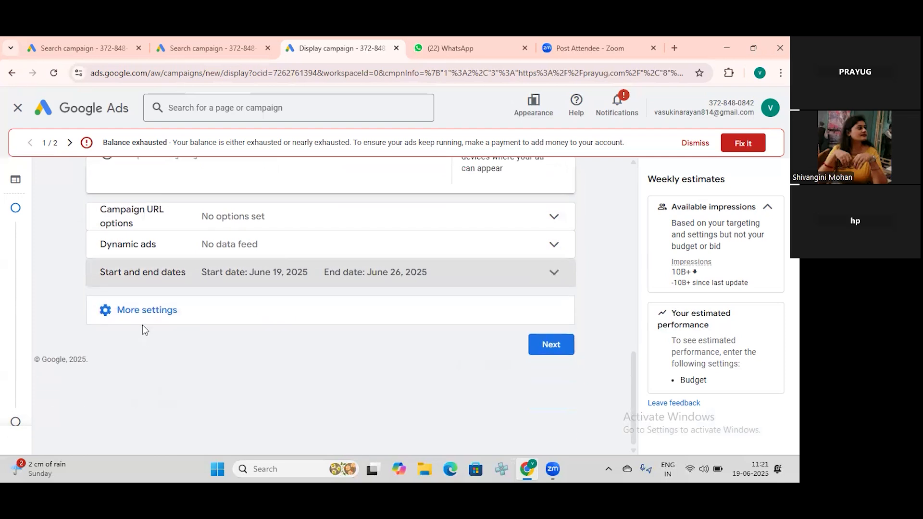
Exclude all five sensitive content categories: tragedy and conflict, sensitive social issues, profanity and rough language, sexually suggestive, and sensational and shocking.
{"action": "left_click", "coordinate": [140, 318]}
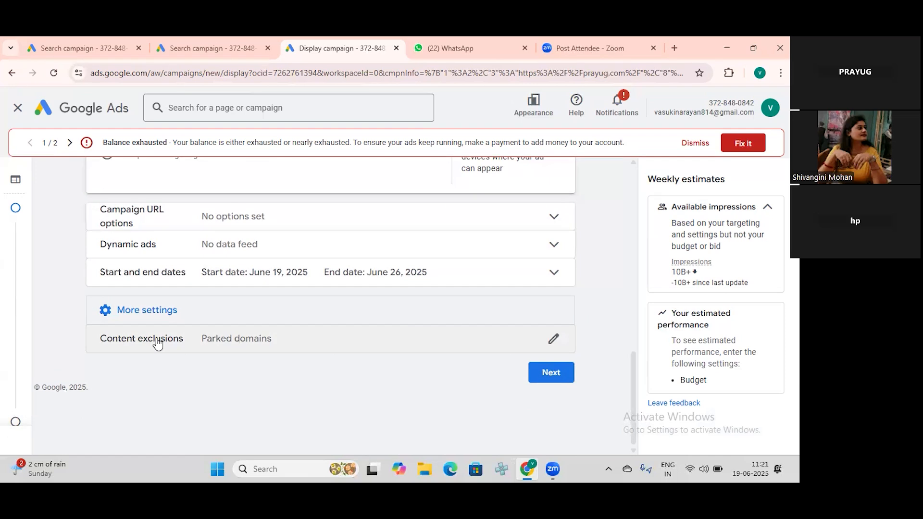
{"action": "left_click", "coordinate": [158, 344]}
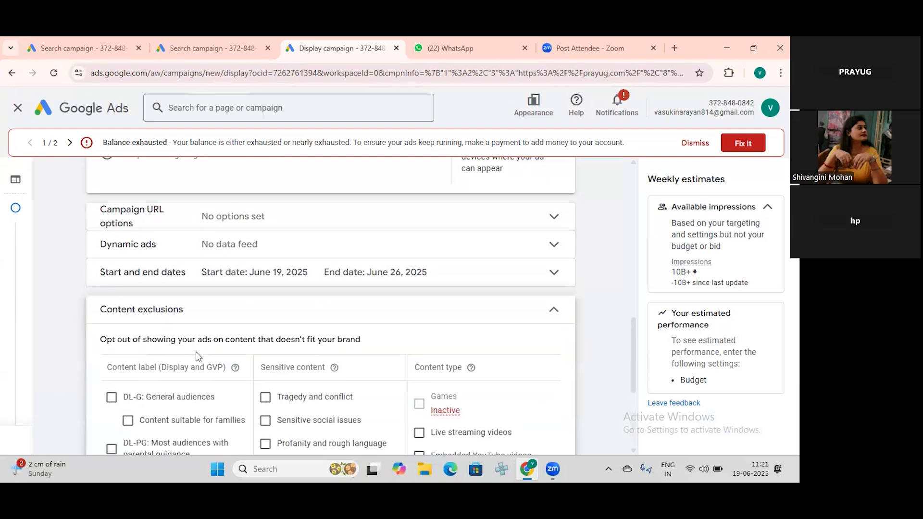
{"action": "scroll", "coordinate": [196, 357], "scroll_direction": "down", "scroll_amount": 1}
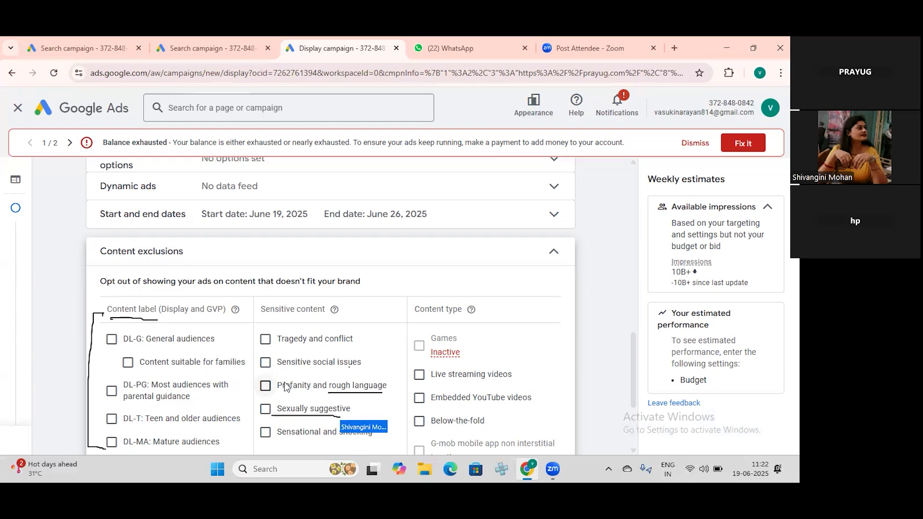
{"action": "scroll", "coordinate": [286, 385], "scroll_direction": "down", "scroll_amount": 1}
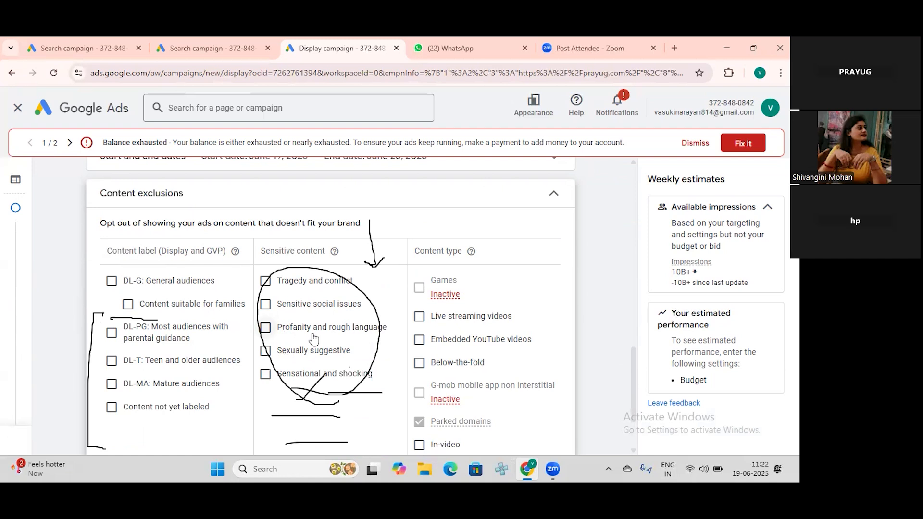
{"action": "left_click", "coordinate": [266, 283]}
{"action": "left_click", "coordinate": [266, 304]}
{"action": "left_click", "coordinate": [265, 327]}
{"action": "left_click", "coordinate": [266, 351]}
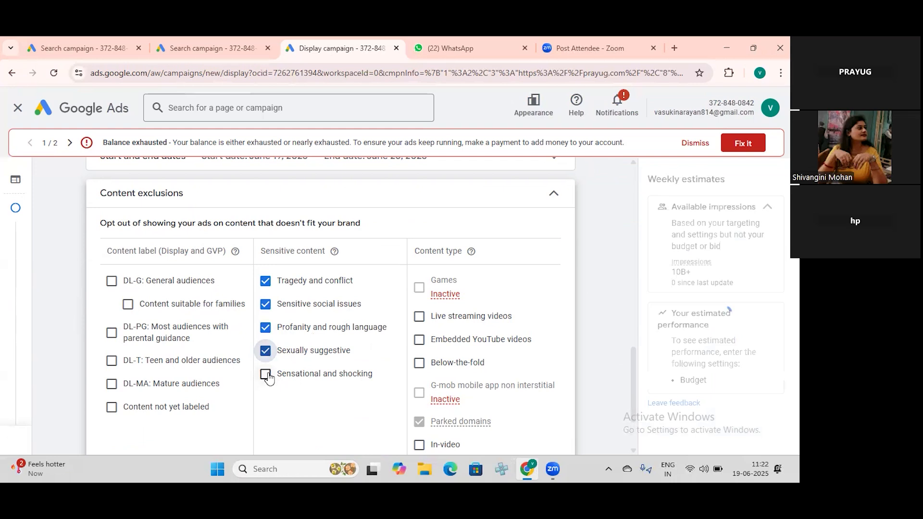
{"action": "left_click", "coordinate": [265, 374]}
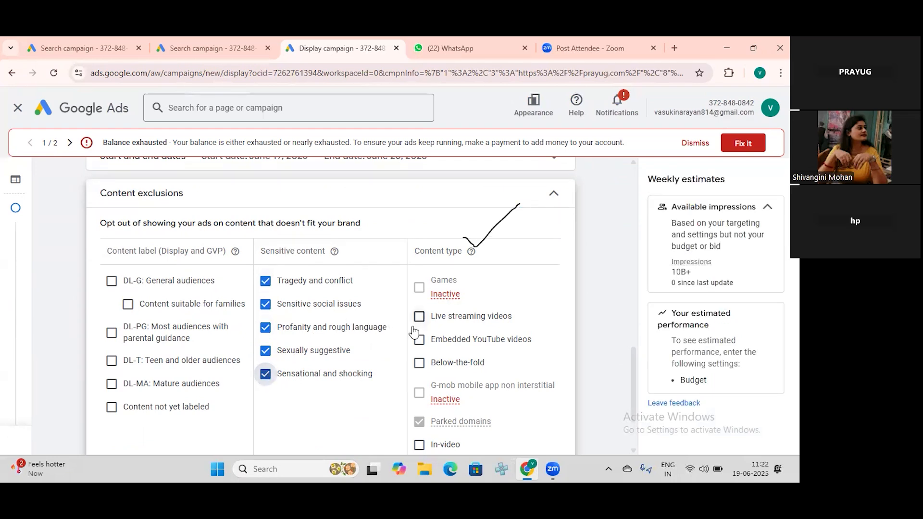
Exclude the live streaming videos, embedded YouTube videos and below-the-fold content types, and collapse the content exclusions section.
{"action": "scroll", "coordinate": [482, 318], "scroll_direction": "down", "scroll_amount": 1}
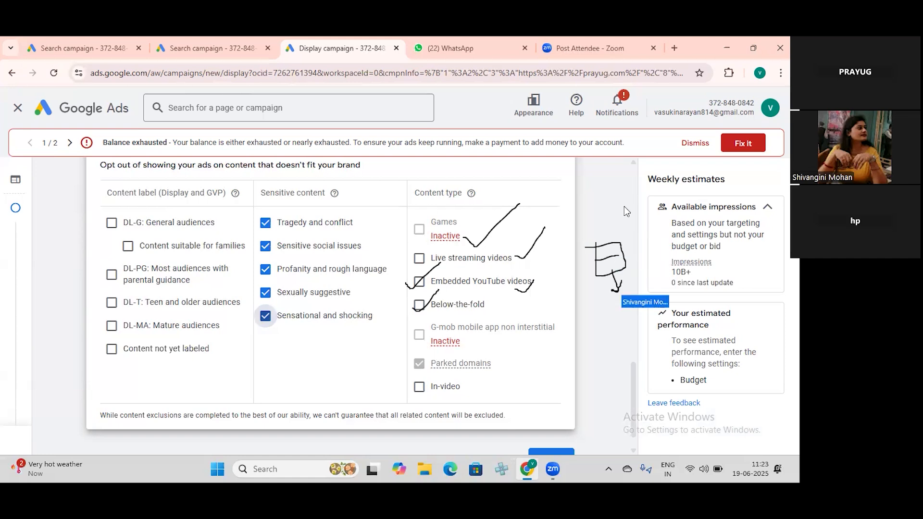
{"action": "left_click", "coordinate": [420, 282]}
{"action": "left_click", "coordinate": [419, 258]}
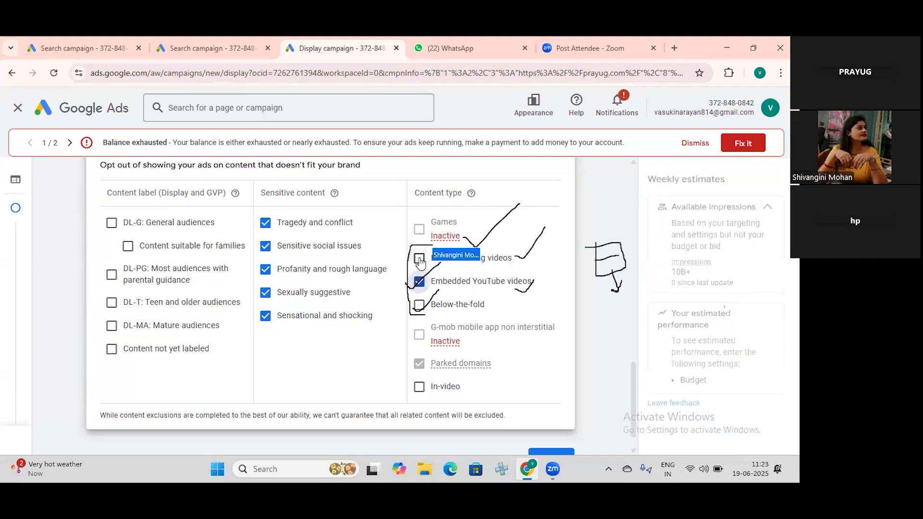
{"action": "left_click", "coordinate": [420, 305]}
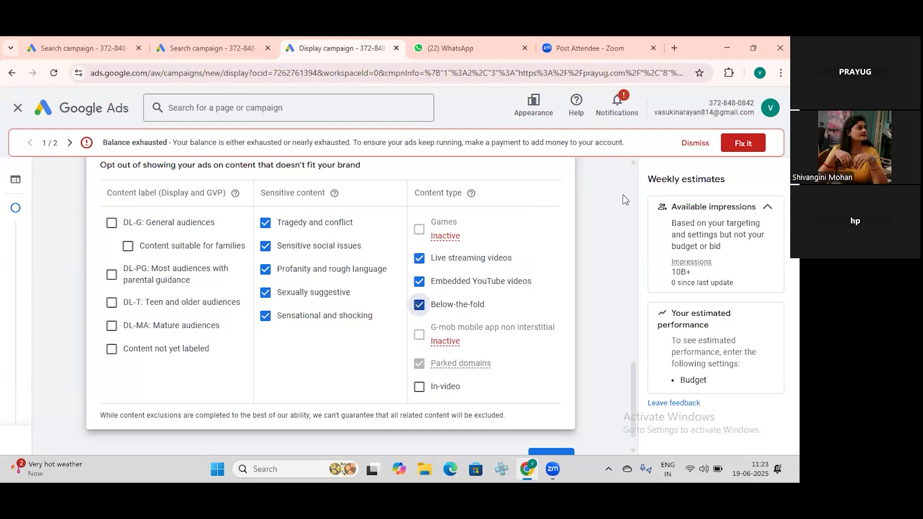
{"action": "scroll", "coordinate": [548, 261], "scroll_direction": "up", "scroll_amount": 2}
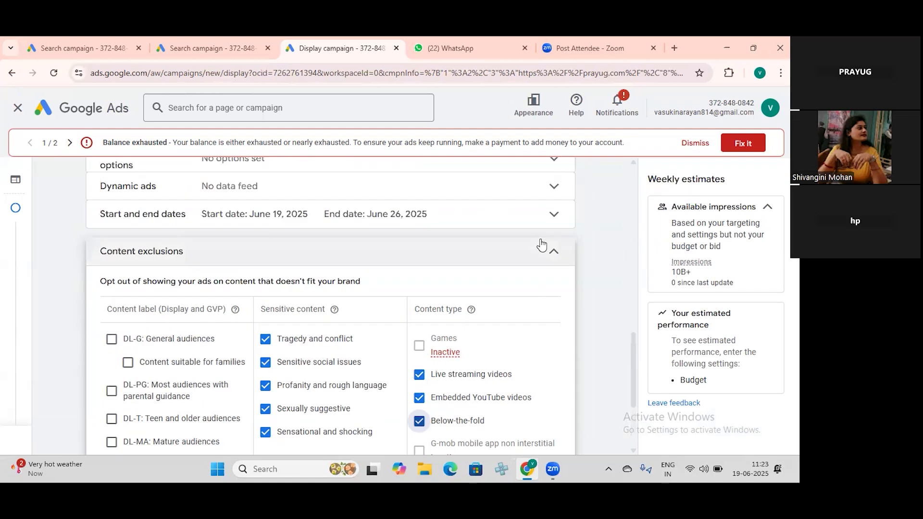
{"action": "left_click", "coordinate": [542, 255]}
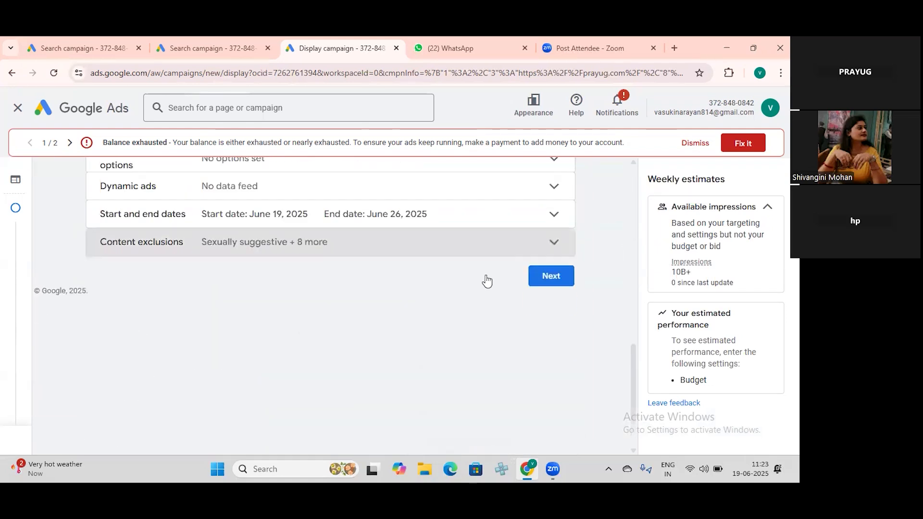
Continue from the campaign settings to budget and bidding, and set the average daily budget to ₹1000.
{"action": "scroll", "coordinate": [486, 273], "scroll_direction": "up", "scroll_amount": 11}
{"action": "scroll", "coordinate": [489, 264], "scroll_direction": "down", "scroll_amount": 6}
{"action": "scroll", "coordinate": [488, 264], "scroll_direction": "down", "scroll_amount": 8}
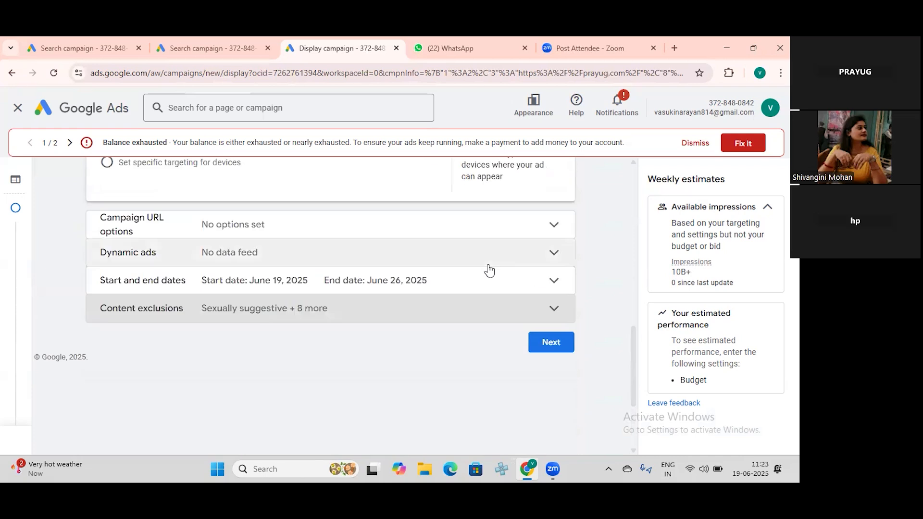
{"action": "scroll", "coordinate": [488, 263], "scroll_direction": "up", "scroll_amount": 1}
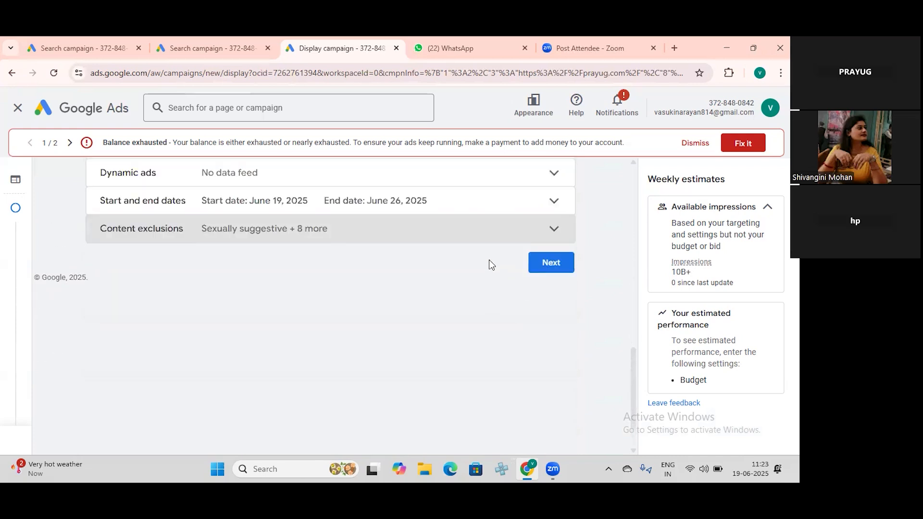
{"action": "left_click", "coordinate": [551, 267]}
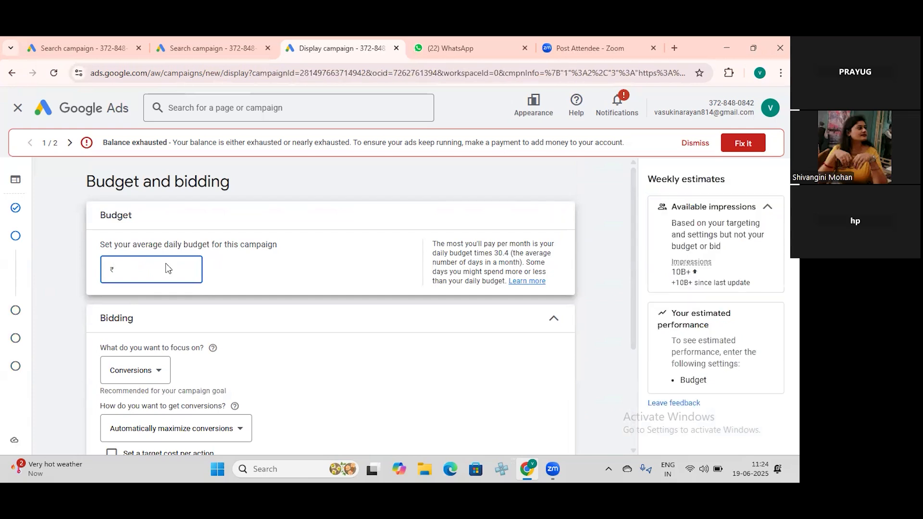
{"action": "type", "text": "1"}
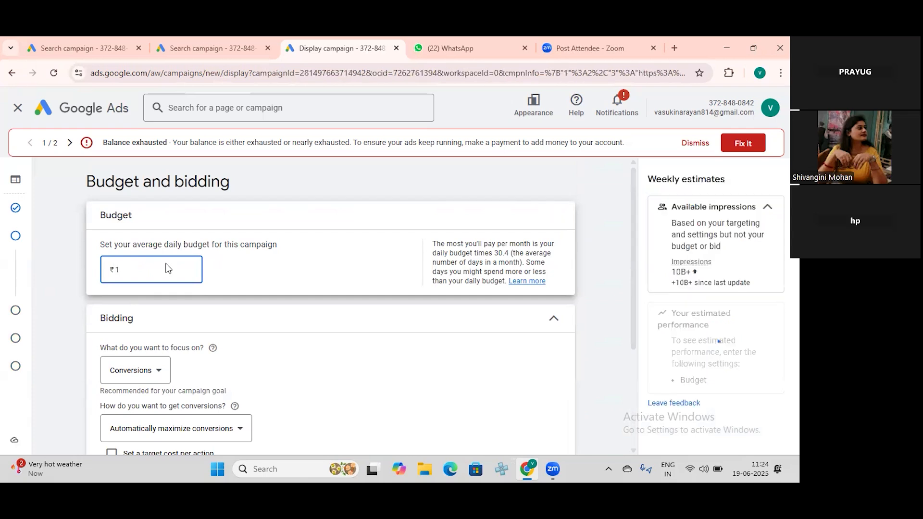
{"action": "type", "text": "000"}
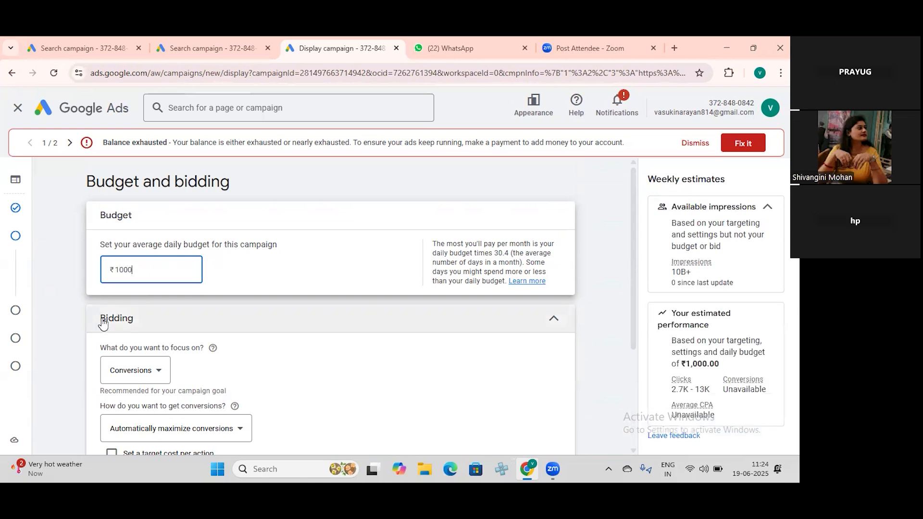
Look over the bidding focus options, including viewable impressions, and keep the focus on Conversions.
{"action": "scroll", "coordinate": [106, 324], "scroll_direction": "down", "scroll_amount": 3}
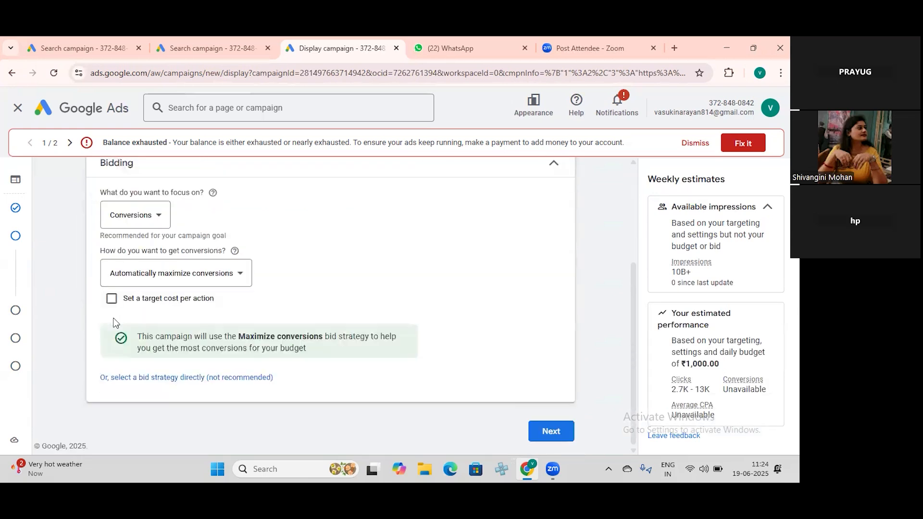
{"action": "left_click", "coordinate": [157, 217]}
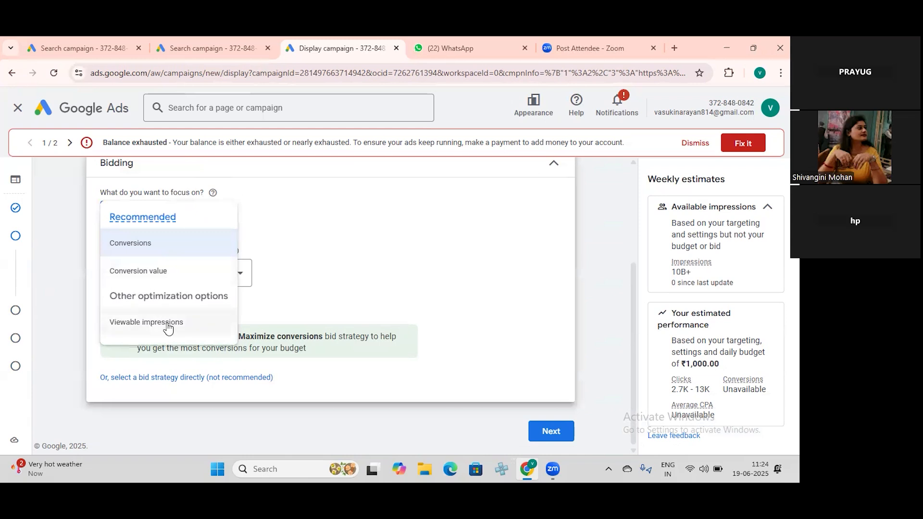
{"action": "mouse_move", "coordinate": [168, 329]}
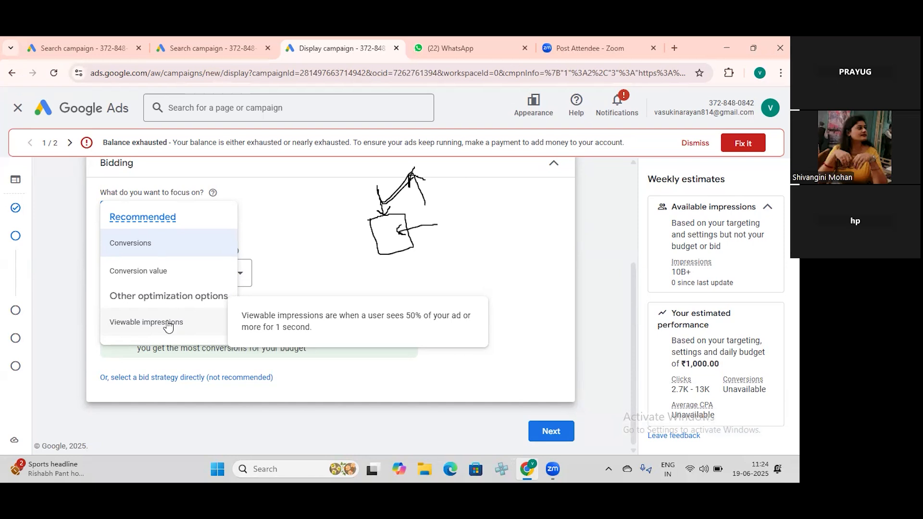
{"action": "left_click", "coordinate": [150, 248]}
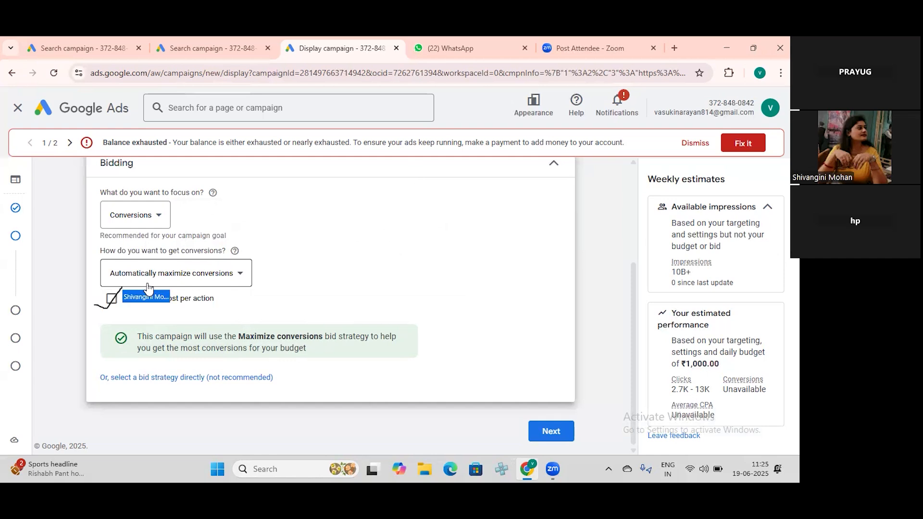
Enable a target cost per action for the bidding and set the target CPA to ₹50.
{"action": "left_click", "coordinate": [112, 303]}
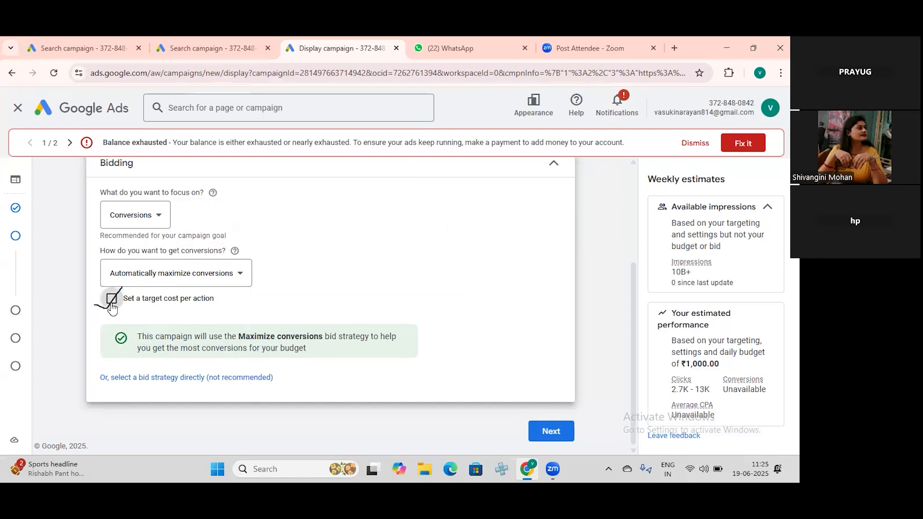
{"action": "left_click", "coordinate": [131, 341]}
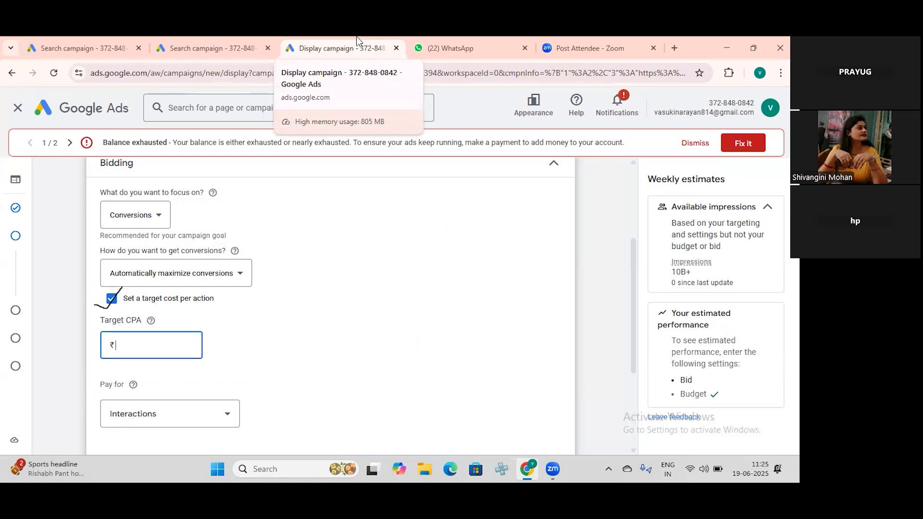
{"action": "type", "text": "50"}
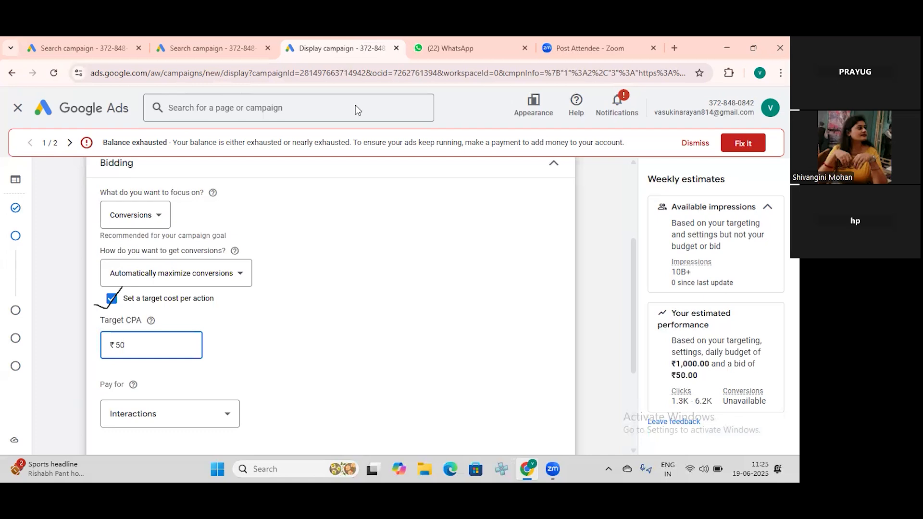
Apply the recommended target CPA of ₹170, keeping Interactions as the payment basis, and continue to targeting.
{"action": "left_click", "coordinate": [161, 418]}
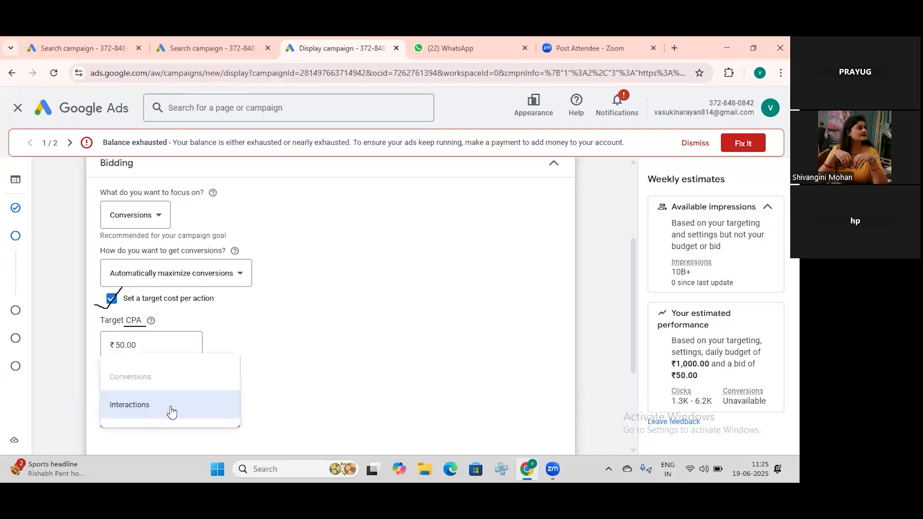
{"action": "scroll", "coordinate": [267, 336], "scroll_direction": "down", "scroll_amount": 2}
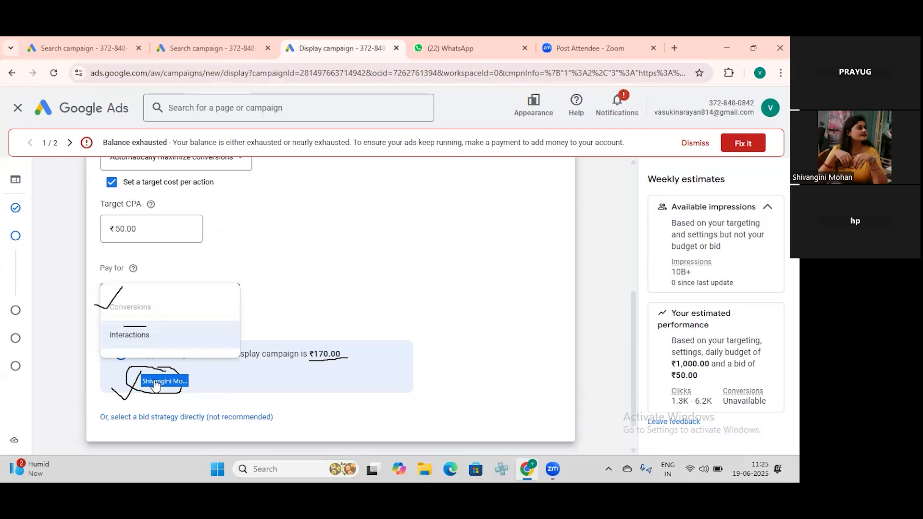
{"action": "left_click", "coordinate": [154, 384]}
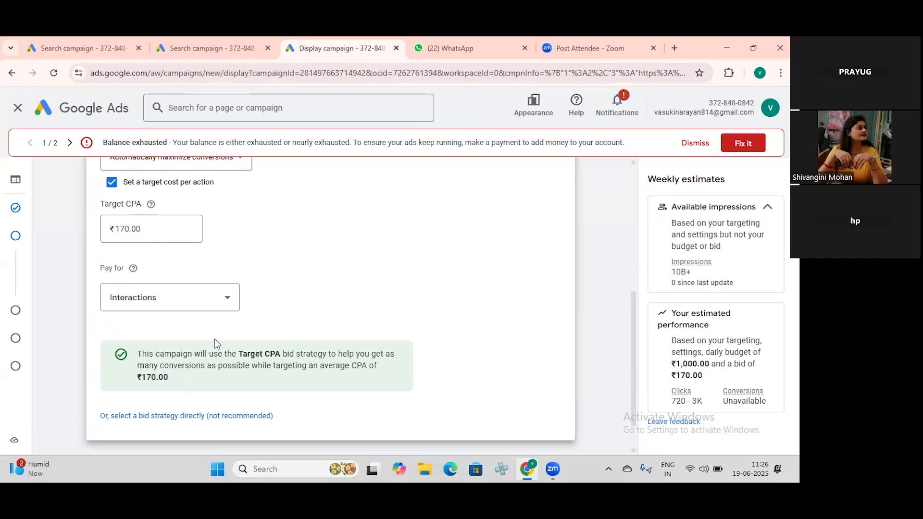
{"action": "scroll", "coordinate": [255, 262], "scroll_direction": "down", "scroll_amount": 1}
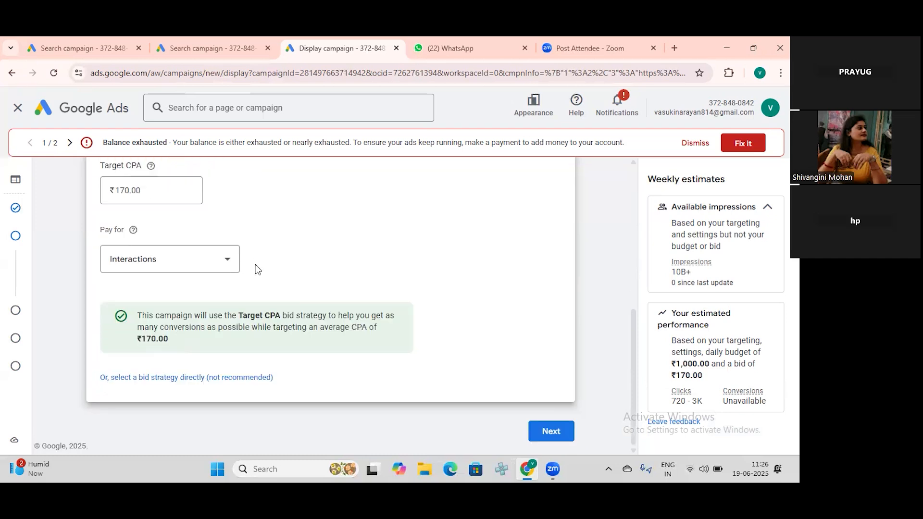
{"action": "key", "text": "Return"}
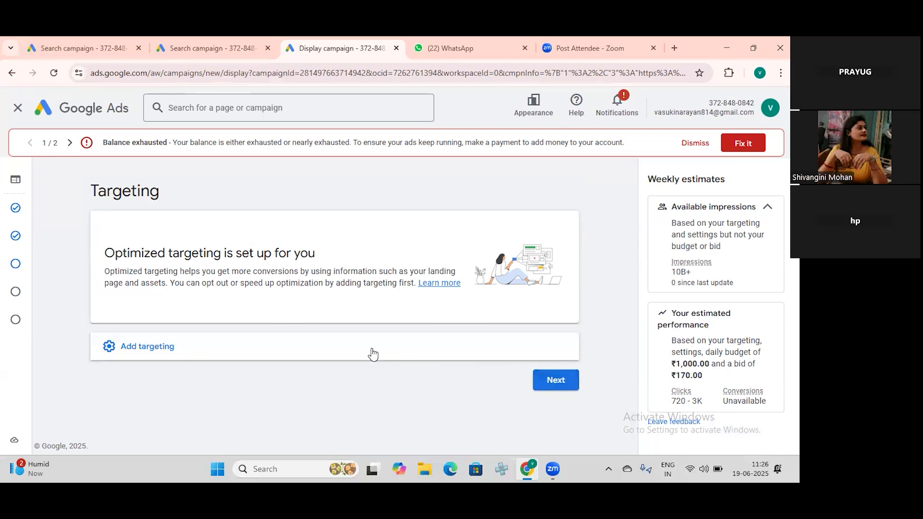
Target the audience segments Web Design & Development, Online Classes, Business Skills Training, On-Site Training Courses and Developer Training Courses, and save the selection.
{"action": "left_click", "coordinate": [108, 347]}
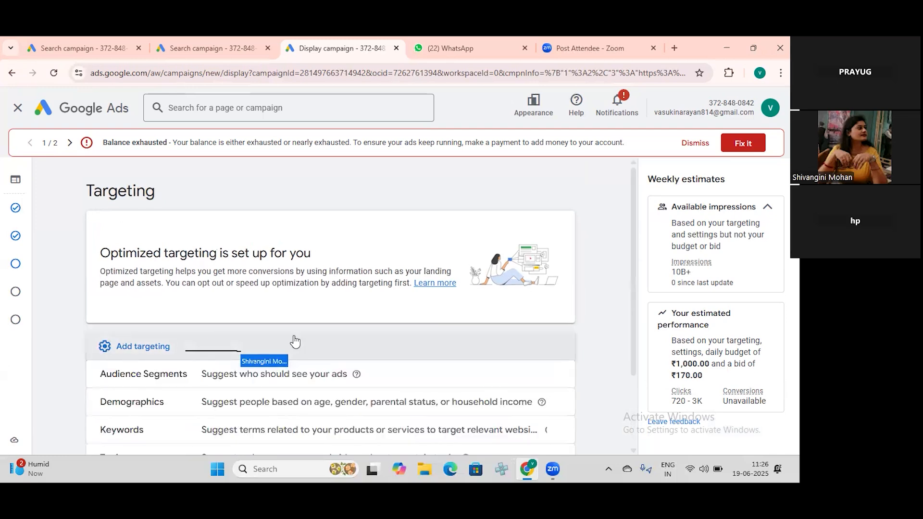
{"action": "scroll", "coordinate": [284, 334], "scroll_direction": "down", "scroll_amount": 1}
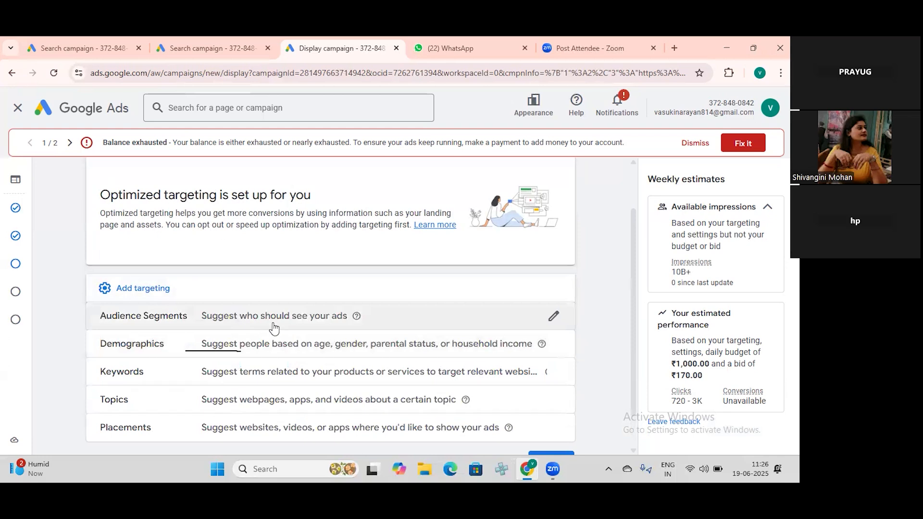
{"action": "left_click", "coordinate": [276, 321]}
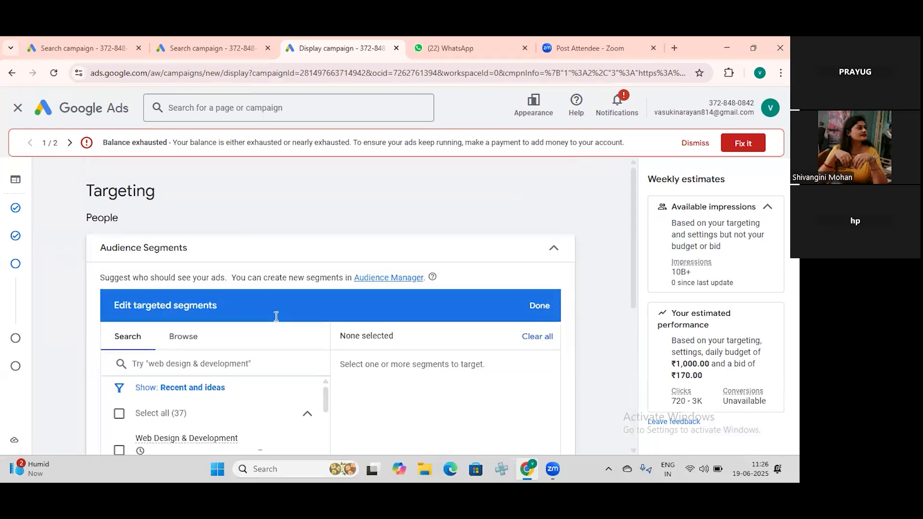
{"action": "scroll", "coordinate": [276, 321], "scroll_direction": "down", "scroll_amount": 2}
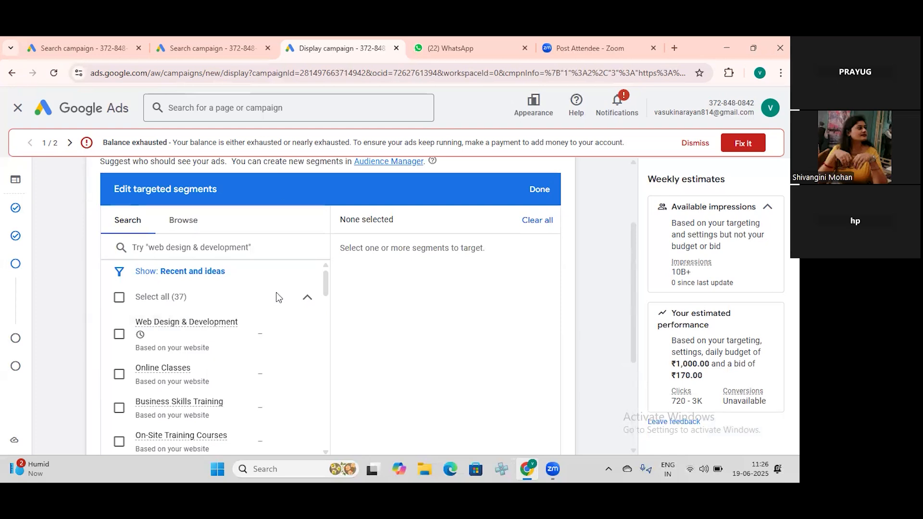
{"action": "left_click", "coordinate": [119, 341]}
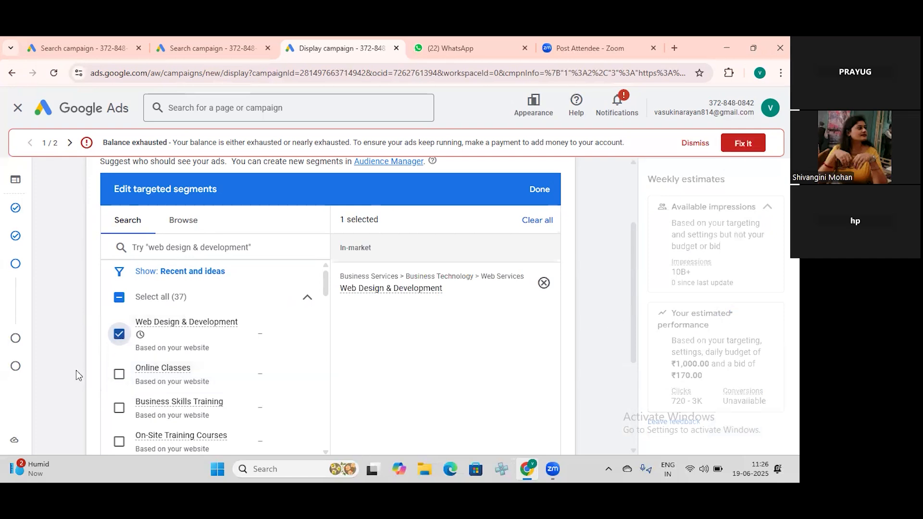
{"action": "left_click", "coordinate": [118, 374]}
{"action": "left_click", "coordinate": [120, 408]}
{"action": "scroll", "coordinate": [121, 399], "scroll_direction": "down", "scroll_amount": 1}
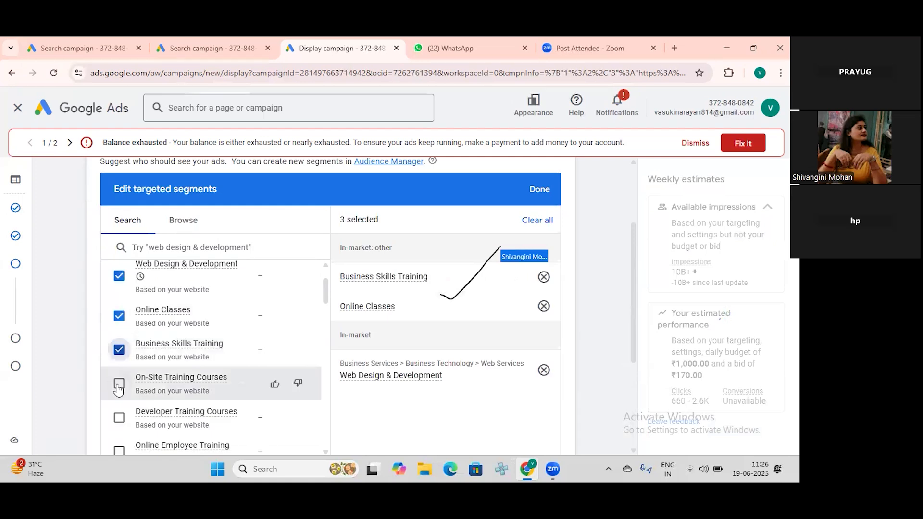
{"action": "left_click", "coordinate": [119, 384]}
{"action": "left_click", "coordinate": [118, 417]}
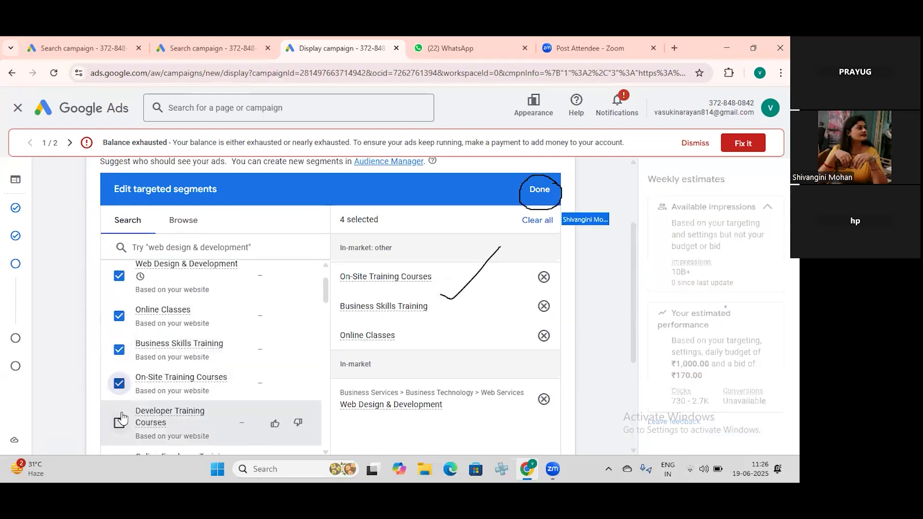
{"action": "left_click", "coordinate": [538, 192]}
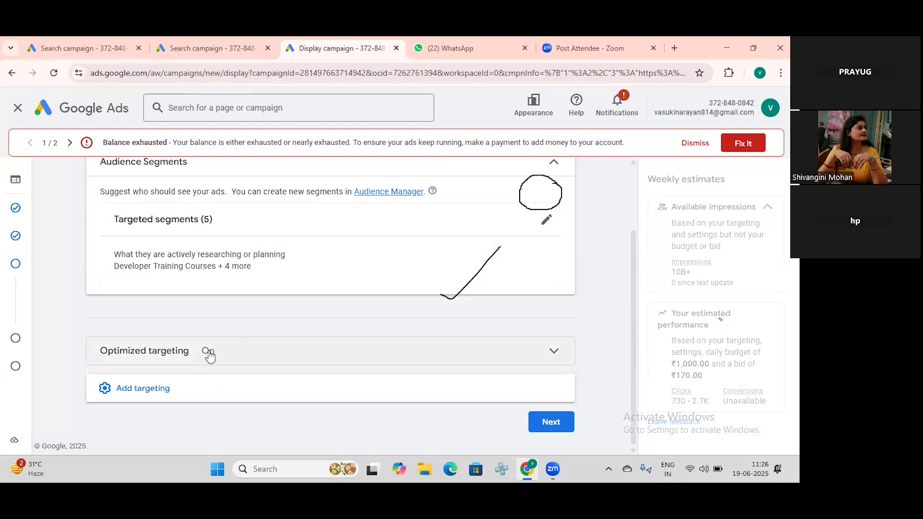
Add demographic targeting to the campaign and exclude the age groups 45 - 54, 55 - 64 and 65+.
{"action": "left_click", "coordinate": [147, 389]}
{"action": "scroll", "coordinate": [276, 295], "scroll_direction": "down", "scroll_amount": 1}
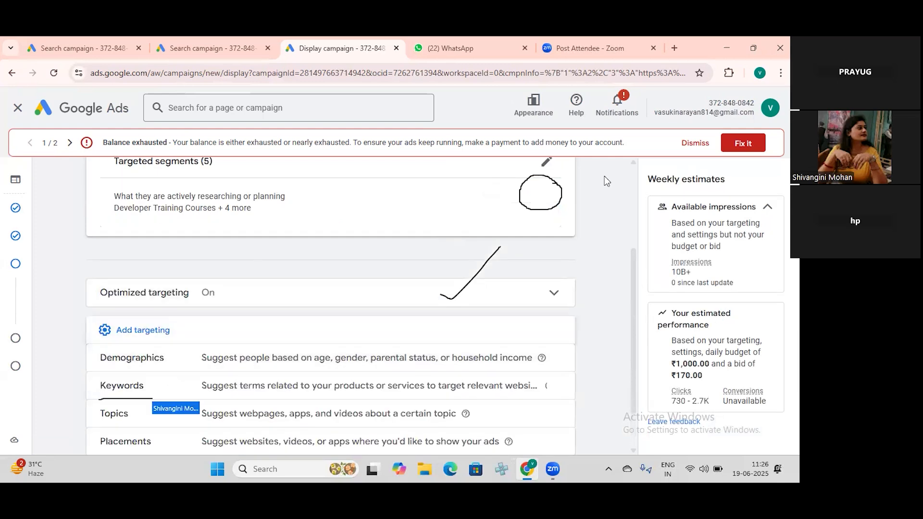
{"action": "left_click", "coordinate": [149, 359]}
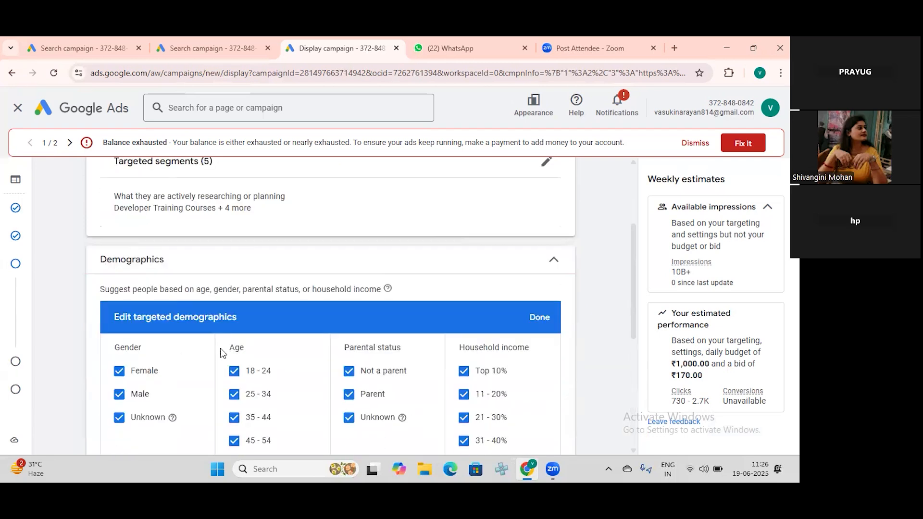
{"action": "scroll", "coordinate": [317, 351], "scroll_direction": "down", "scroll_amount": 2}
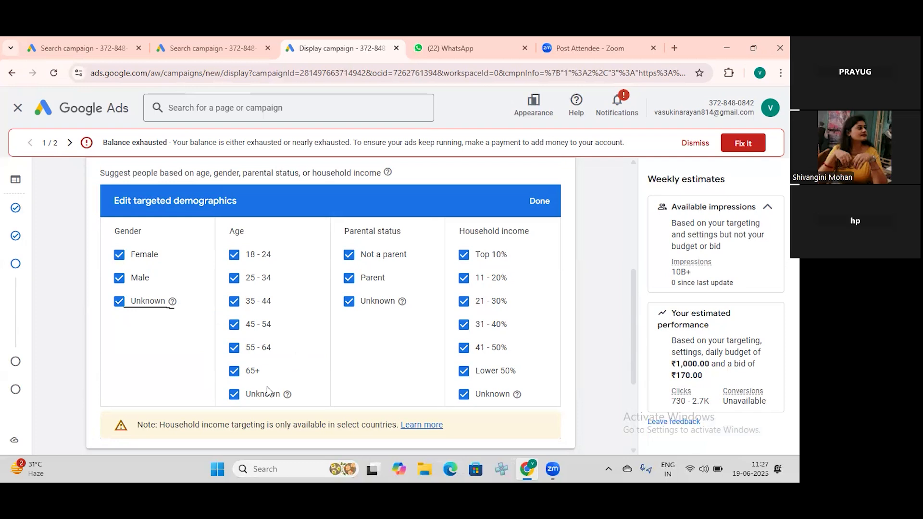
{"action": "left_click", "coordinate": [234, 347]}
{"action": "left_click", "coordinate": [235, 371]}
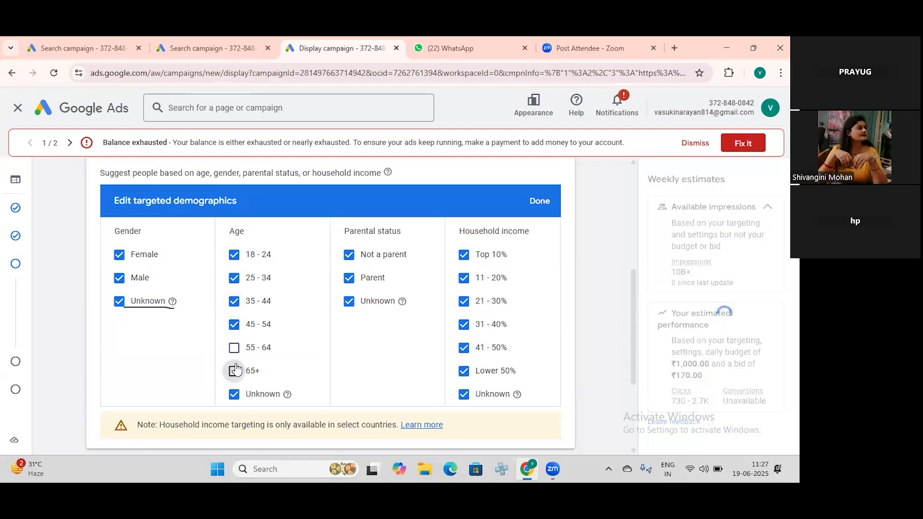
{"action": "left_click", "coordinate": [235, 325]}
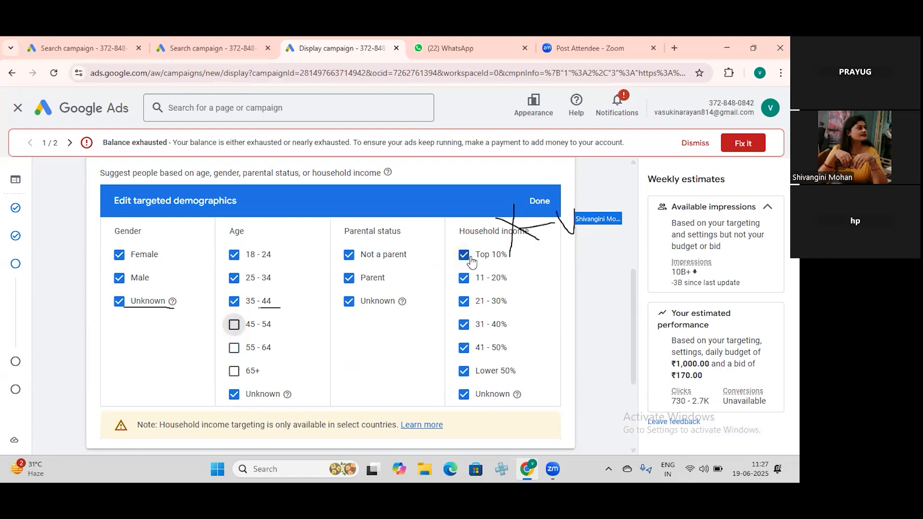
Exclude every household income bracket from Top 10% through Lower 50%, leaving only Unknown, and save the targeted demographics.
{"action": "left_click", "coordinate": [469, 259]}
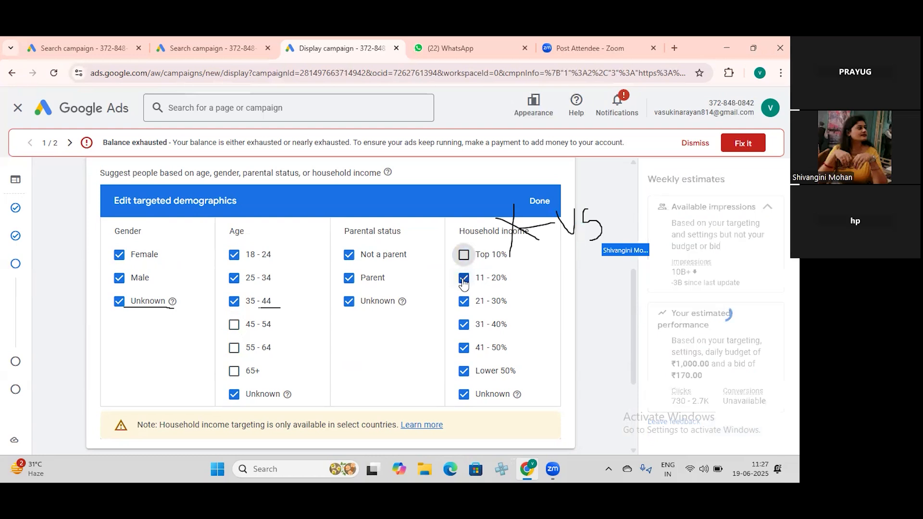
{"action": "left_click", "coordinate": [464, 281]}
{"action": "left_click", "coordinate": [469, 303]}
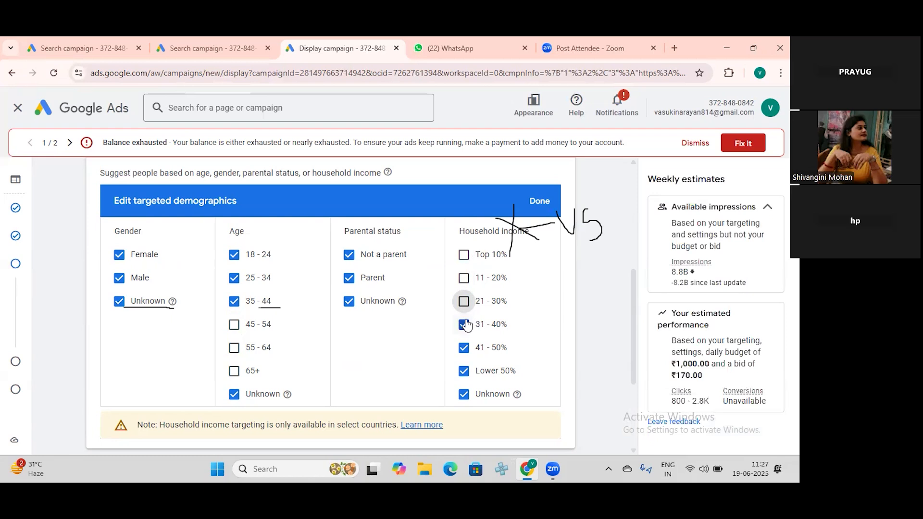
{"action": "left_click", "coordinate": [464, 325]}
{"action": "left_click", "coordinate": [464, 348]}
{"action": "left_click", "coordinate": [465, 372]}
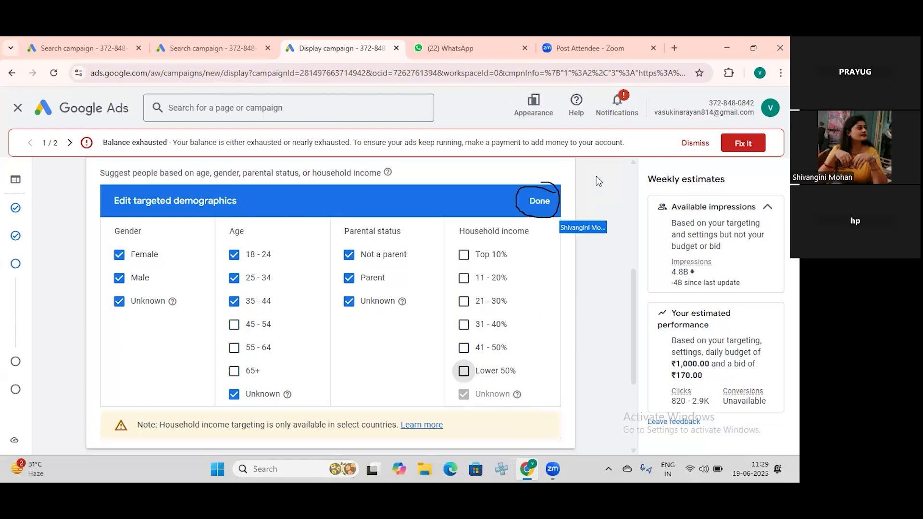
{"action": "left_click", "coordinate": [537, 206]}
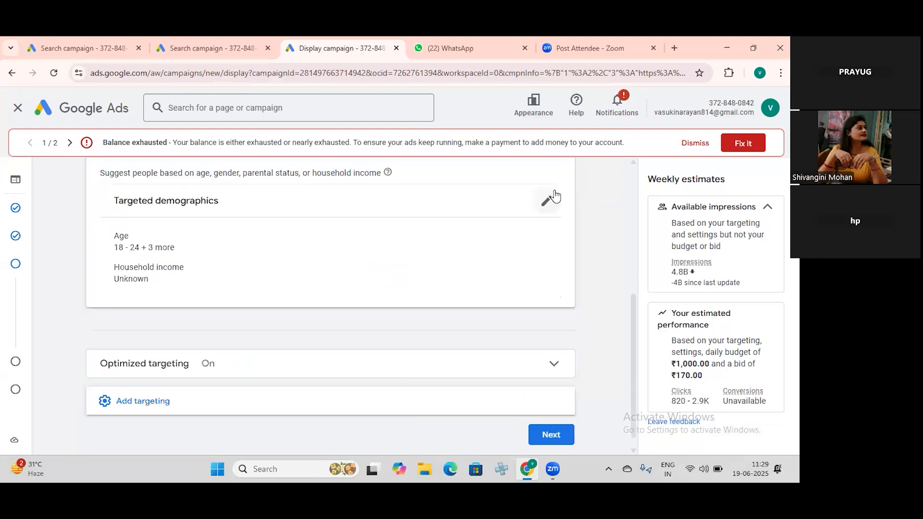
Add keyword targeting to the campaign and enter "Best digital marketing course" as the first keyword.
{"action": "left_click", "coordinate": [172, 395]}
{"action": "scroll", "coordinate": [174, 398], "scroll_direction": "down", "scroll_amount": 3}
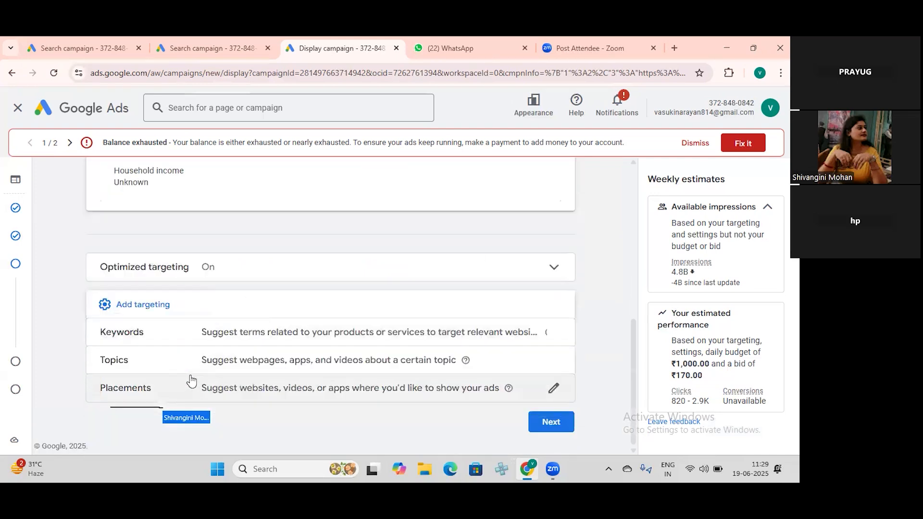
{"action": "left_click", "coordinate": [164, 331]}
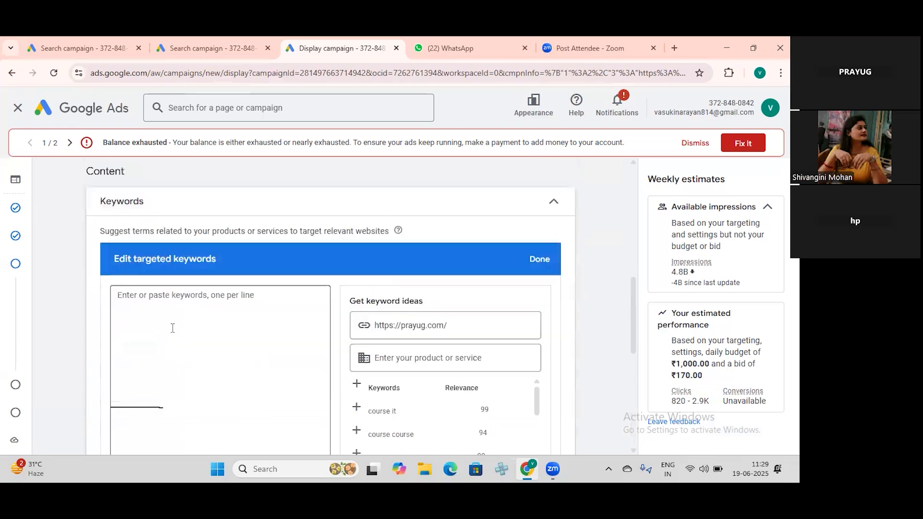
{"action": "left_click", "coordinate": [206, 305]}
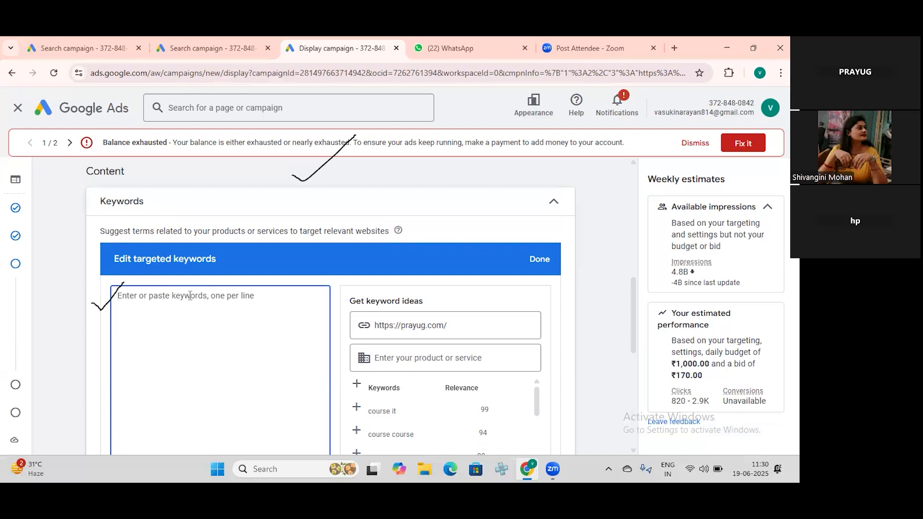
{"action": "type", "text": "b"}
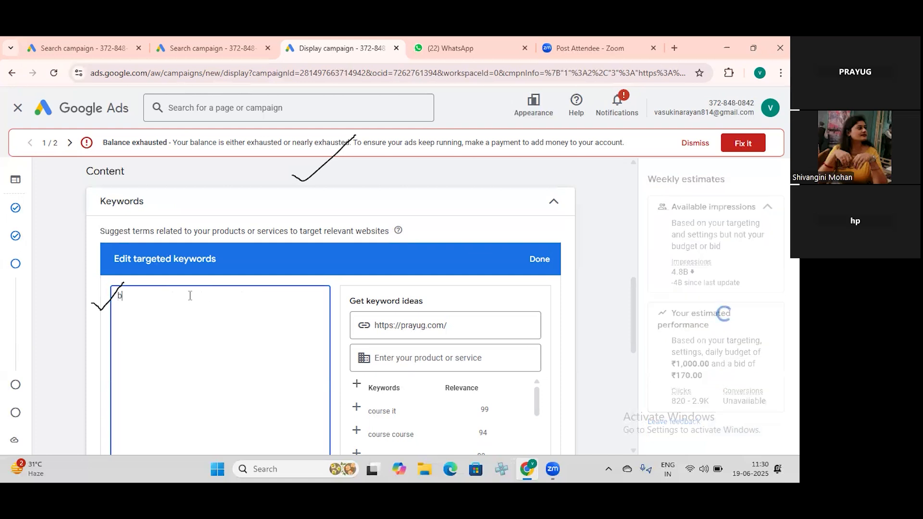
{"action": "key", "text": "BackSpace"}
{"action": "type", "text": "BEST"}
{"action": "key", "text": "BackSpace"}
{"action": "key", "text": "BackSpace"}
{"action": "key", "text": "BackSpace"}
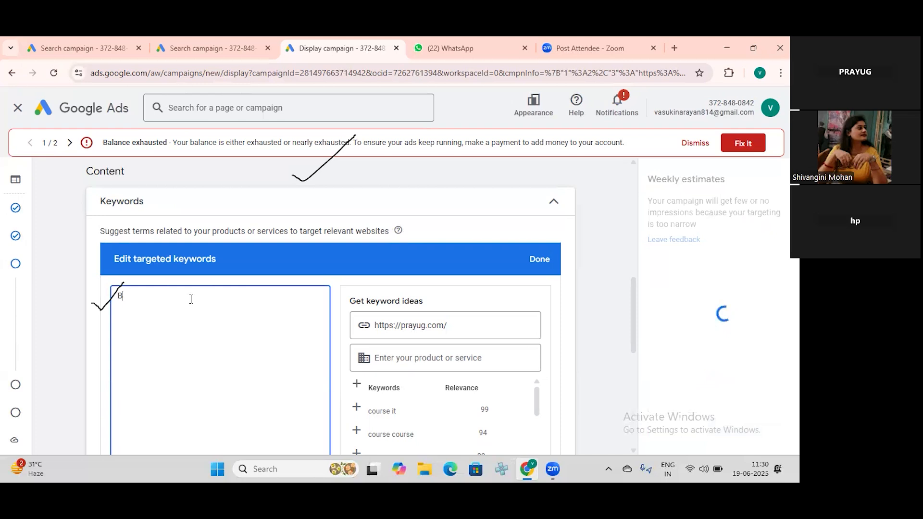
{"action": "type", "text": "e"}
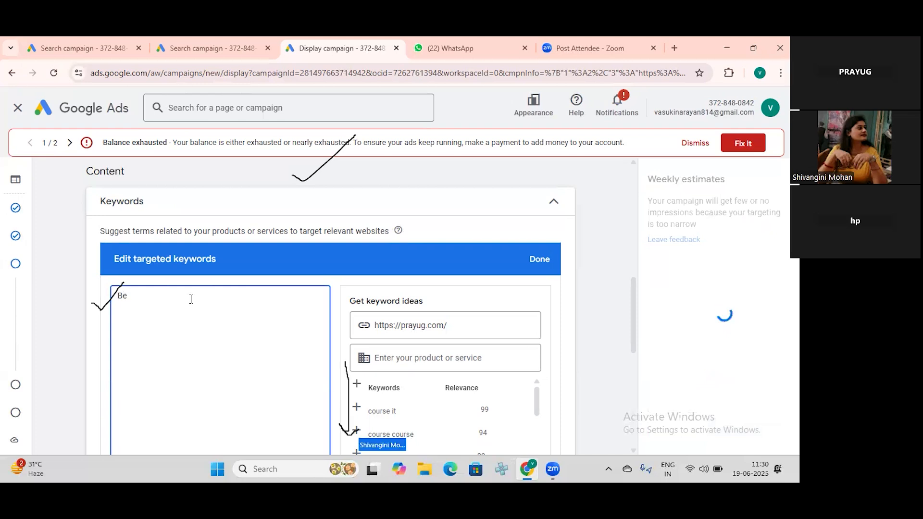
{"action": "type", "text": "st"}
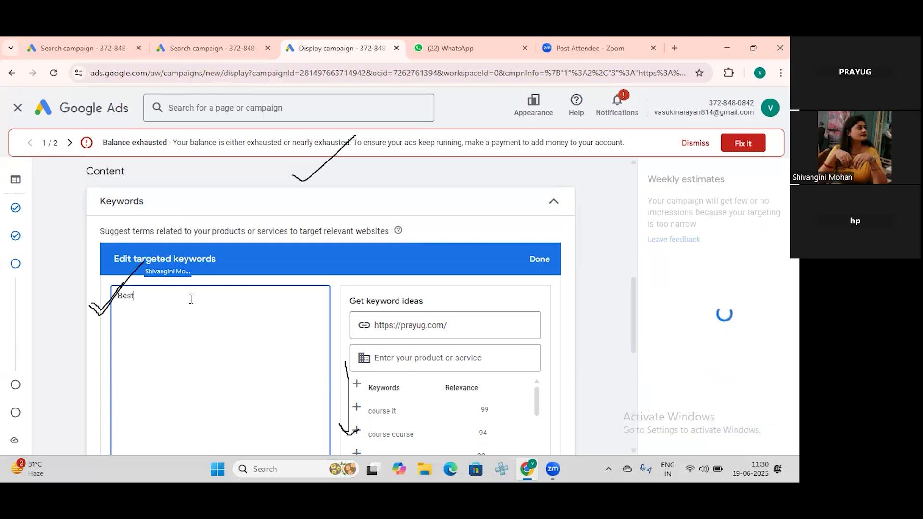
{"action": "type", "text": " digita"}
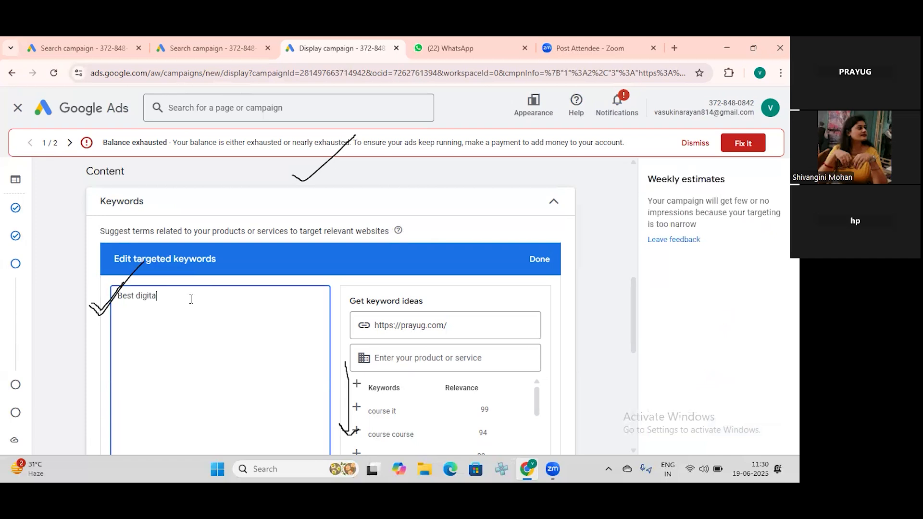
{"action": "type", "text": "l marketing"}
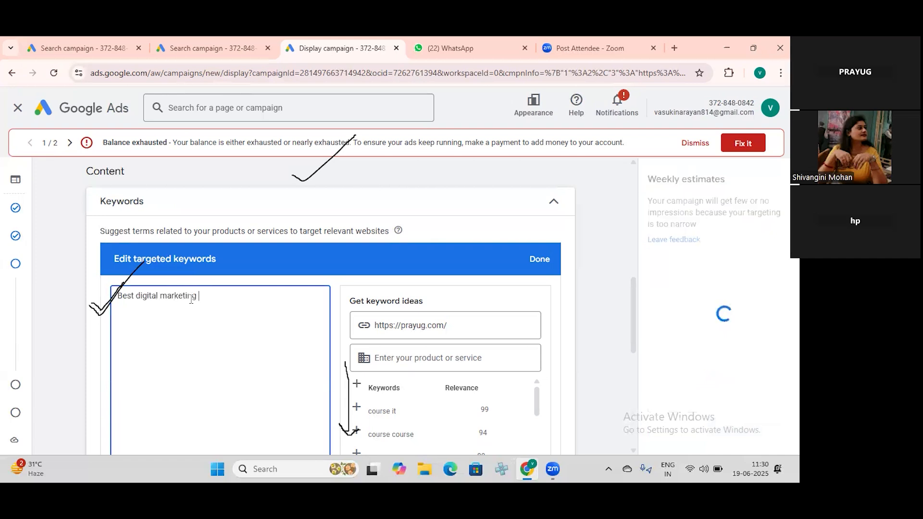
{"action": "type", "text": " course"}
{"action": "key", "text": "Return"}
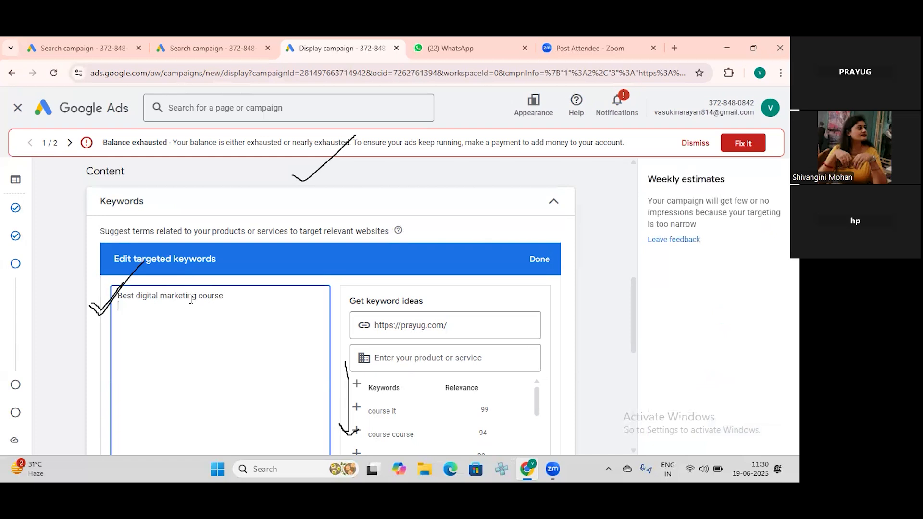
{"action": "left_click", "coordinate": [191, 298]}
{"action": "key", "text": "Return"}
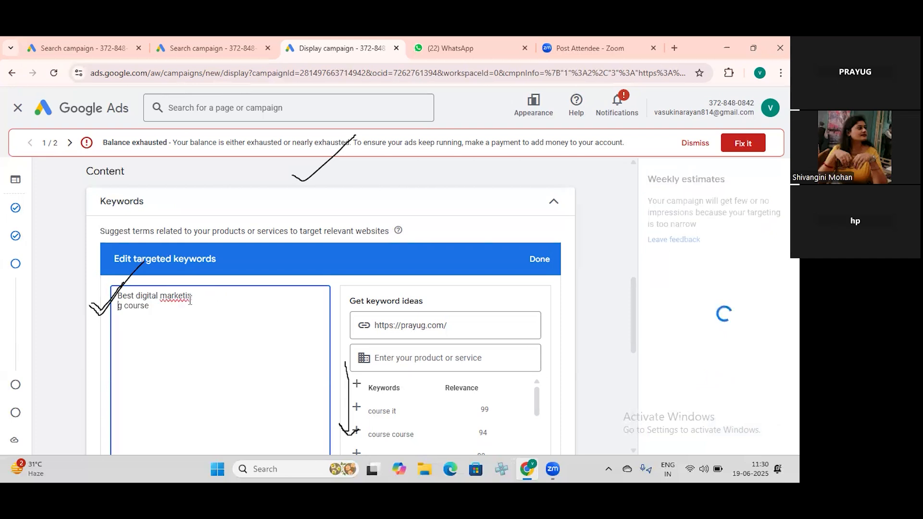
{"action": "key", "text": "BackSpace"}
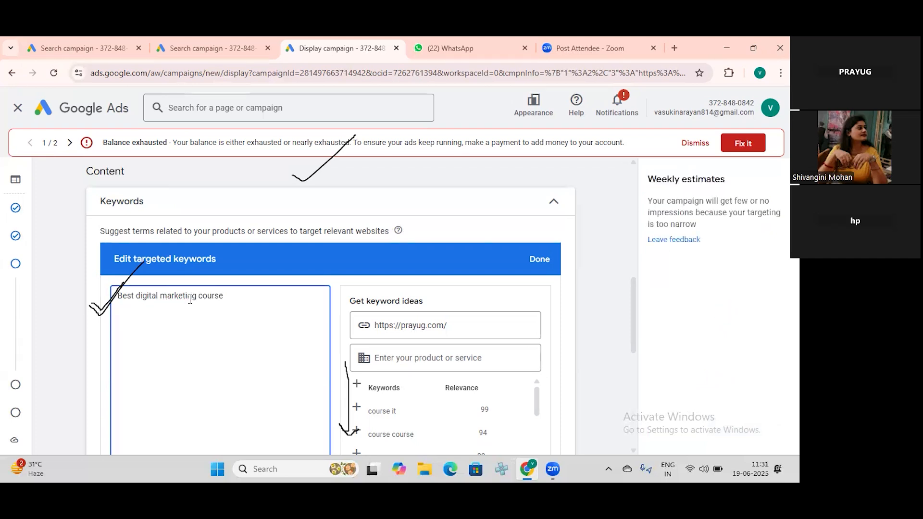
Add "digital marketing institutes" on its own line as the second keyword, correcting its spelling, and save the targeted keywords.
{"action": "key", "text": "Right"}
{"action": "key", "text": "Right"}
{"action": "key", "text": "Right"}
{"action": "type", "text": "digital marketing i"}
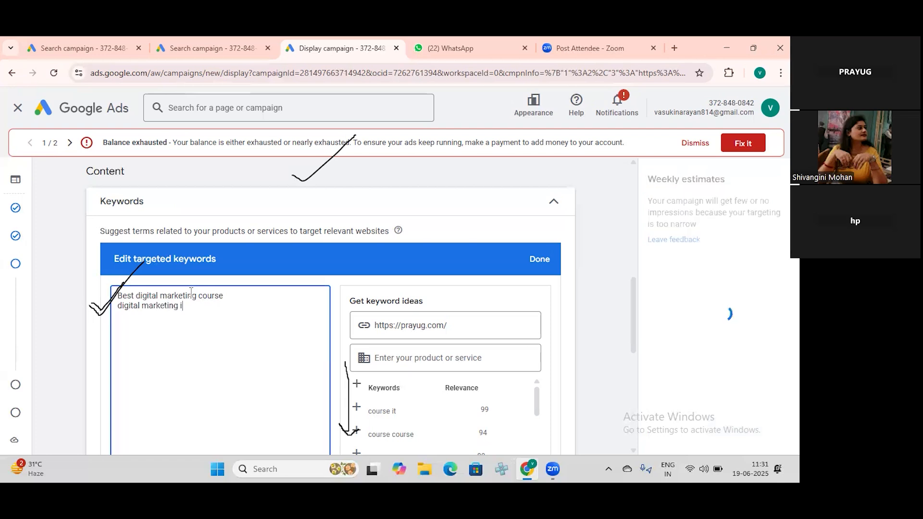
{"action": "type", "text": "nstitues"}
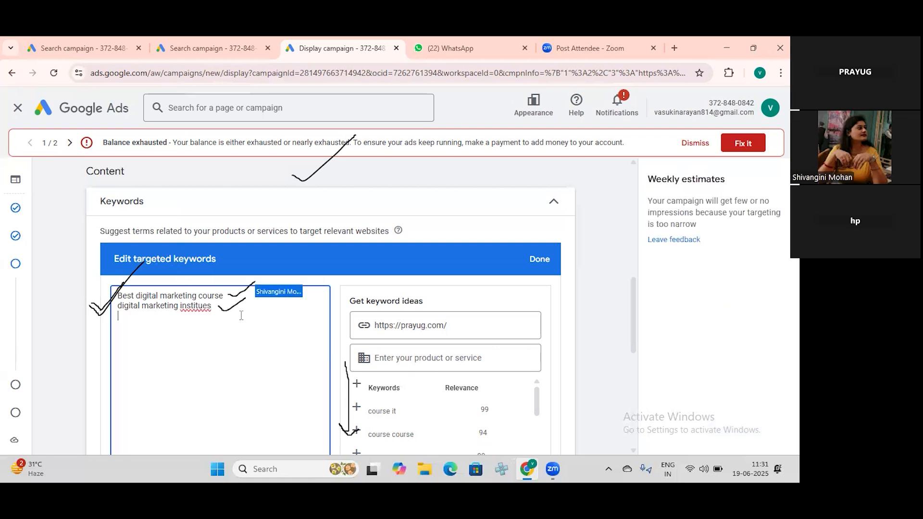
{"action": "left_click_drag", "start_coordinate": [211, 308], "coordinate": [179, 308]}
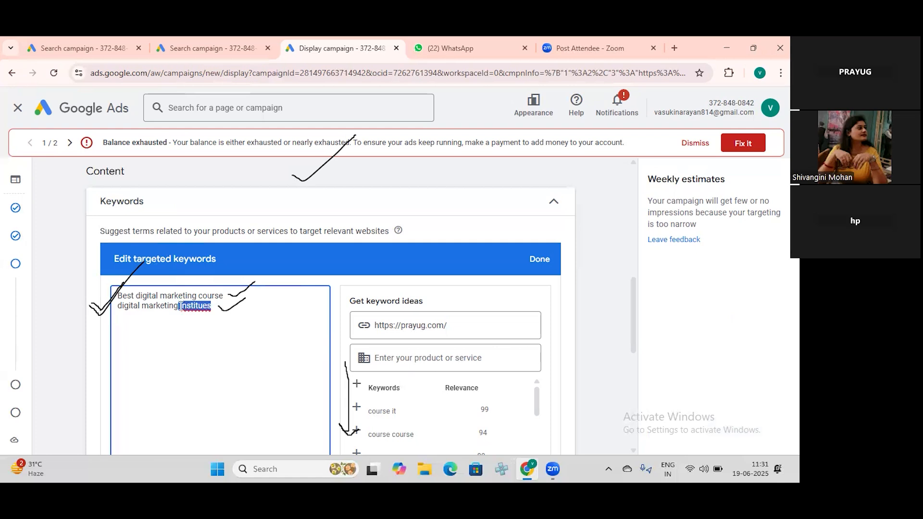
{"action": "right_click", "coordinate": [191, 309]}
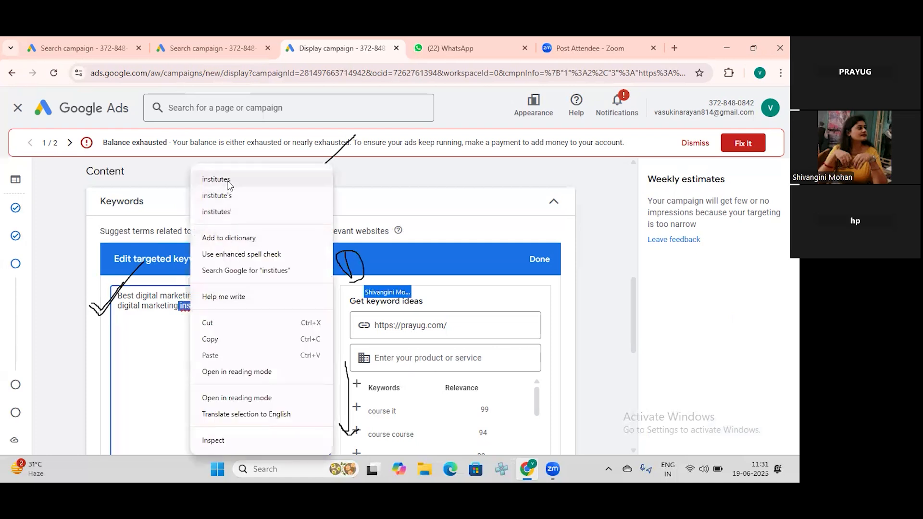
{"action": "left_click", "coordinate": [216, 178]}
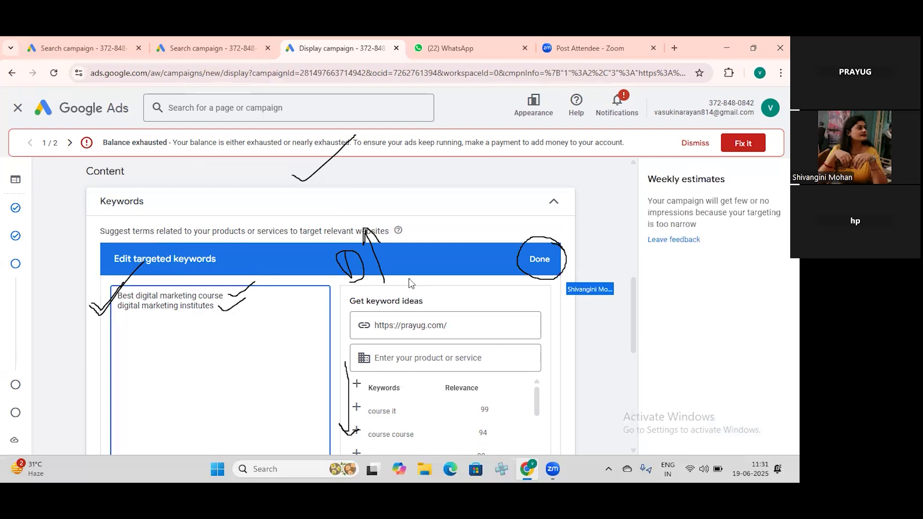
{"action": "left_click", "coordinate": [540, 261]}
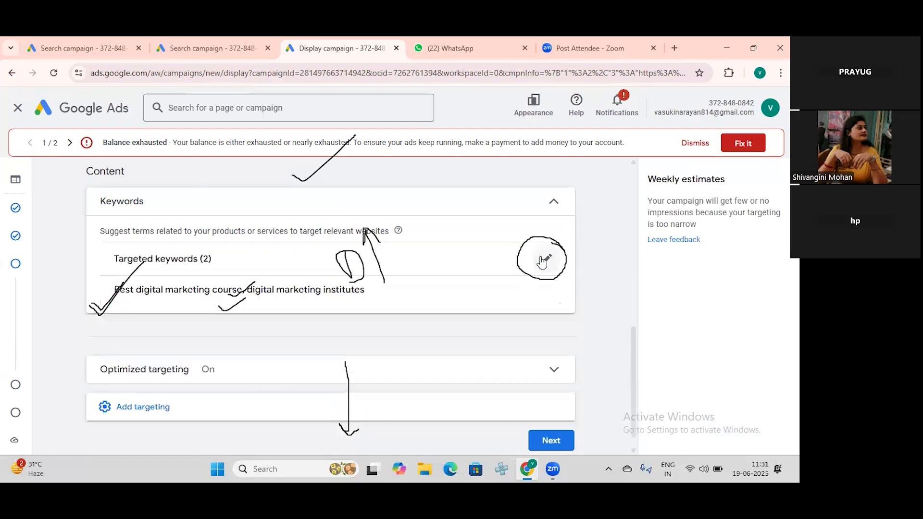
Add topic targeting to the campaign and select the Jobs & Education topic.
{"action": "left_click", "coordinate": [104, 410]}
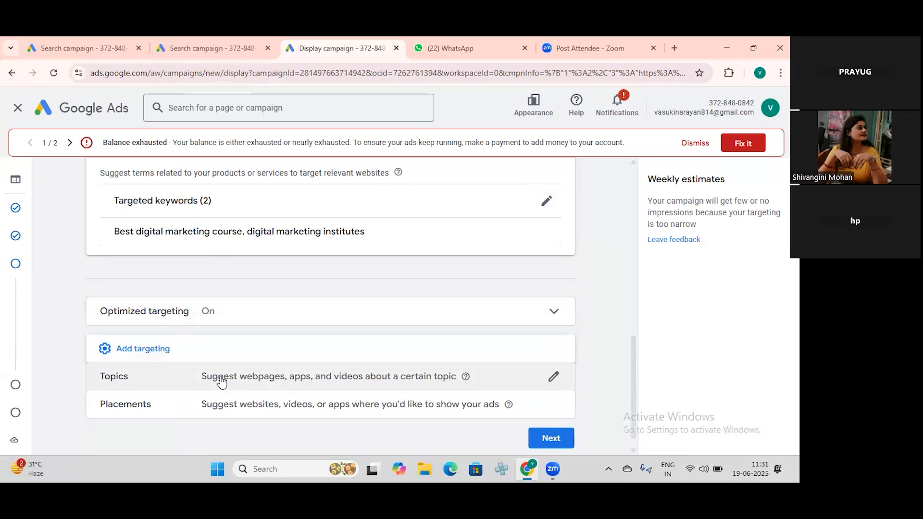
{"action": "left_click", "coordinate": [221, 382]}
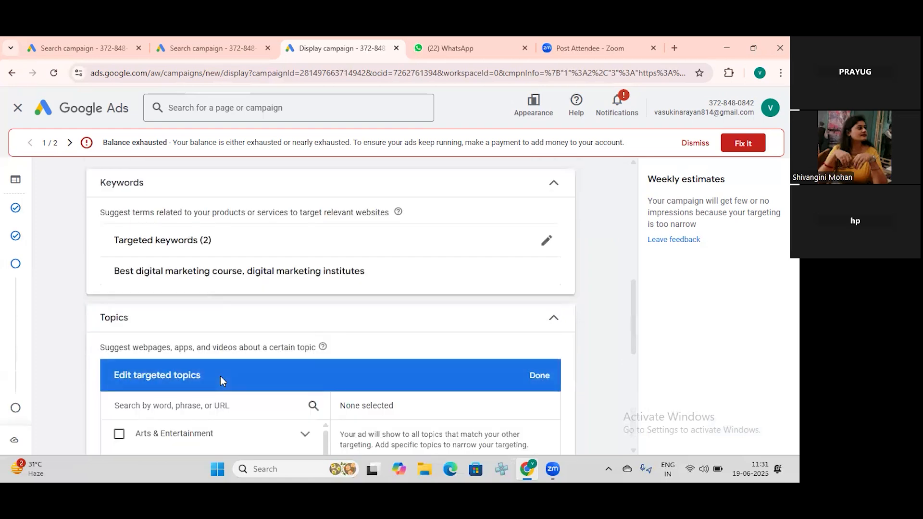
{"action": "scroll", "coordinate": [221, 381], "scroll_direction": "up", "scroll_amount": 2}
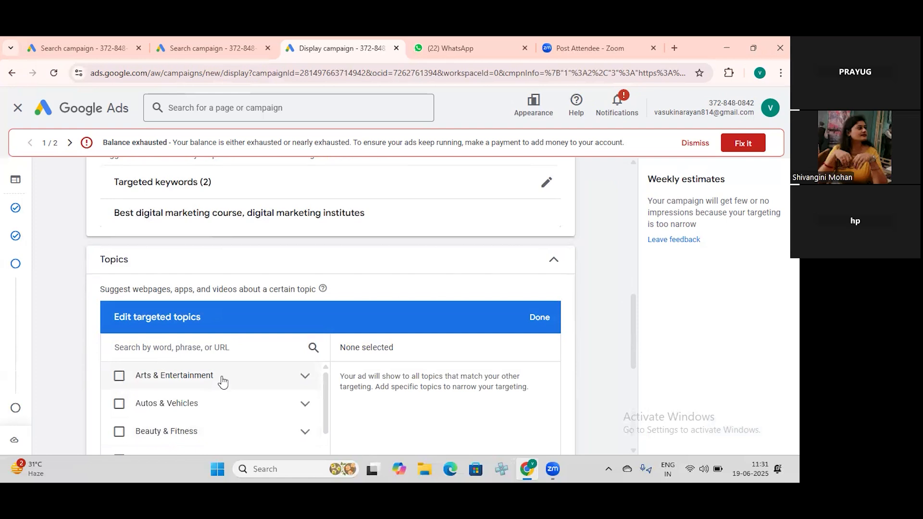
{"action": "scroll", "coordinate": [171, 412], "scroll_direction": "down", "scroll_amount": 2}
{"action": "scroll", "coordinate": [167, 414], "scroll_direction": "down", "scroll_amount": 1}
{"action": "scroll", "coordinate": [167, 414], "scroll_direction": "down", "scroll_amount": 6}
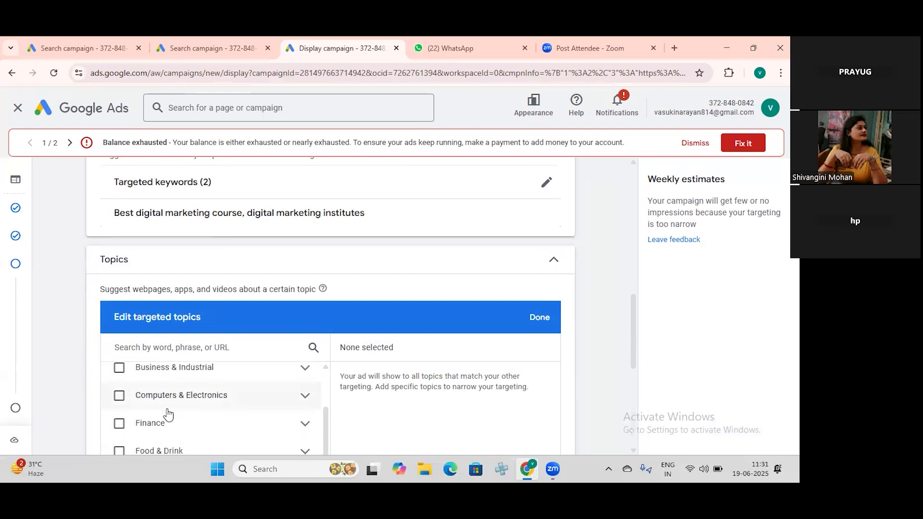
{"action": "scroll", "coordinate": [167, 414], "scroll_direction": "down", "scroll_amount": 3}
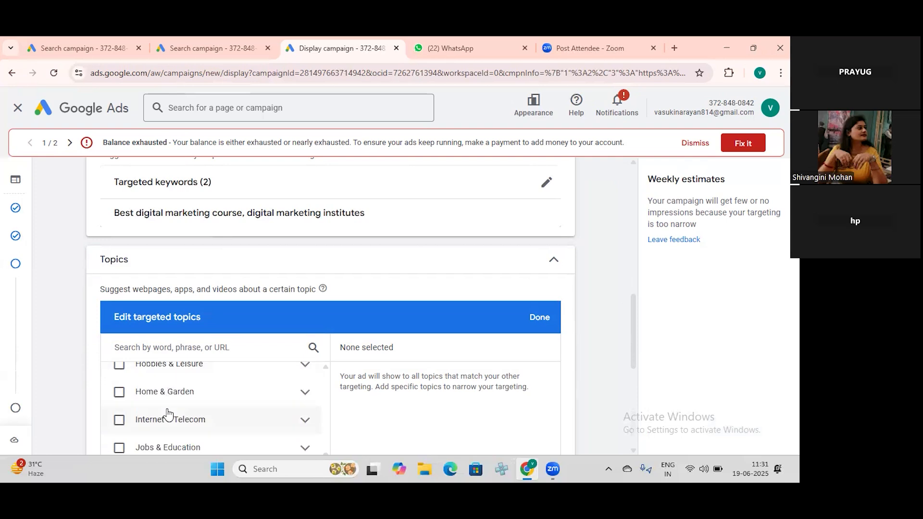
{"action": "left_click", "coordinate": [119, 390]}
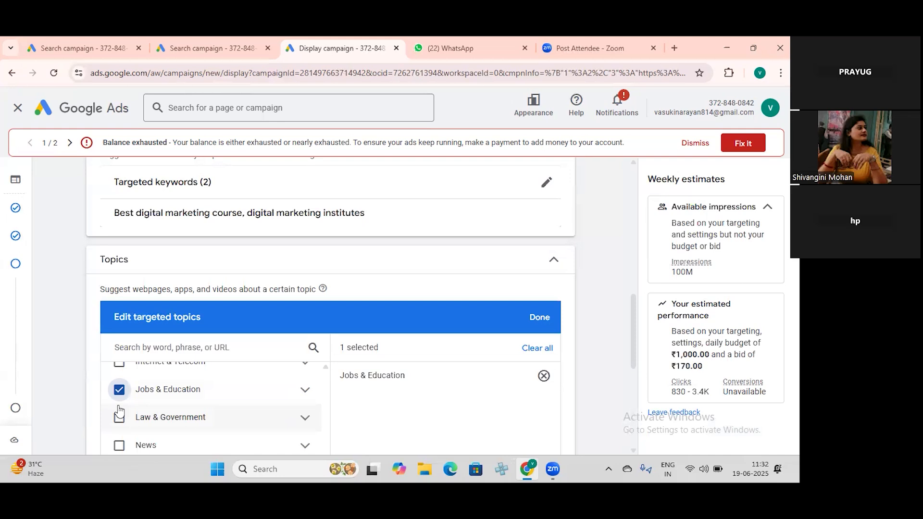
Check the remaining topics in the list and save the targeted topics with only Jobs & Education selected.
{"action": "scroll", "coordinate": [210, 402], "scroll_direction": "down", "scroll_amount": 1}
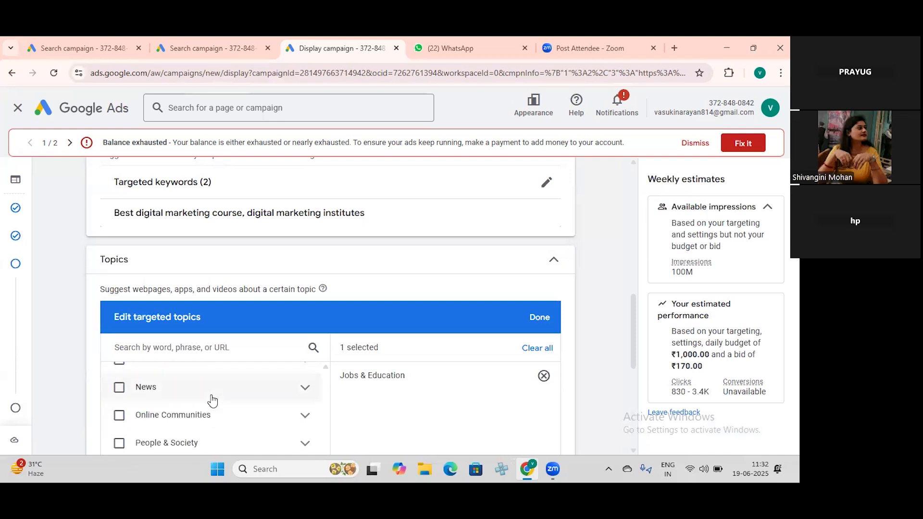
{"action": "scroll", "coordinate": [210, 400], "scroll_direction": "up", "scroll_amount": 1}
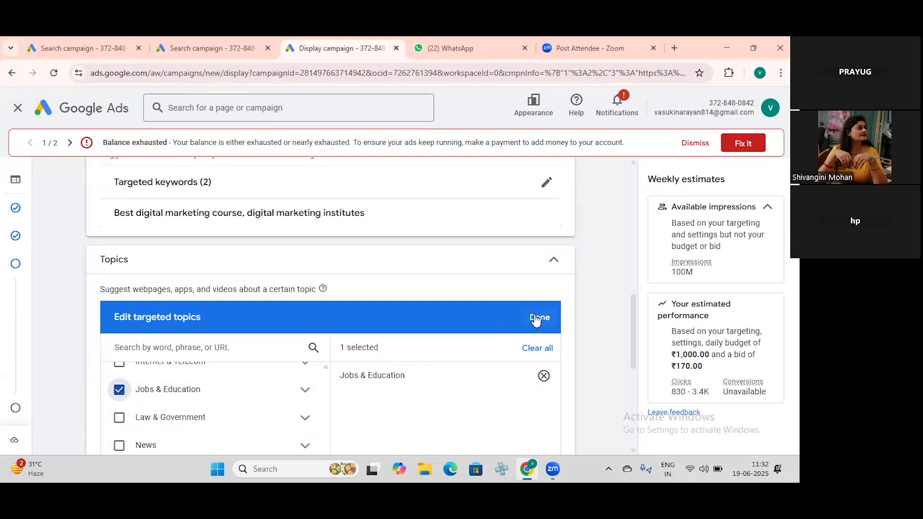
{"action": "scroll", "coordinate": [197, 450], "scroll_direction": "down", "scroll_amount": 2}
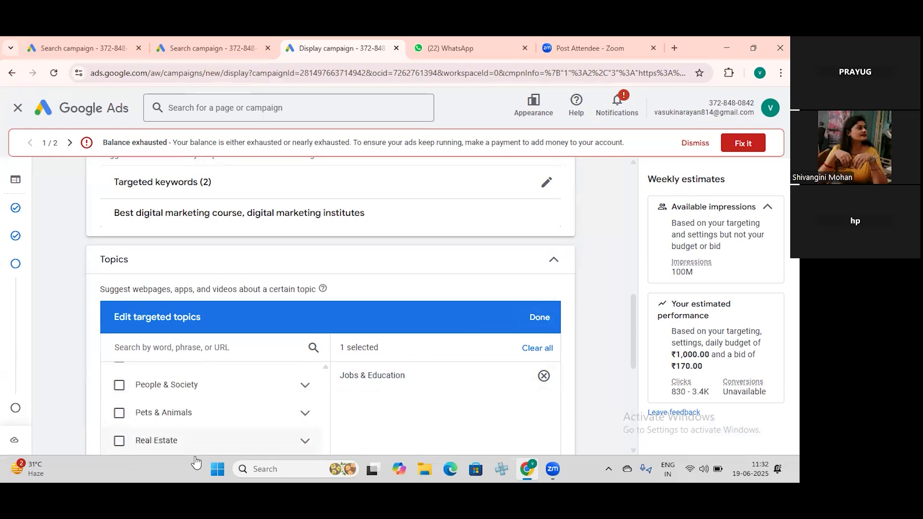
{"action": "scroll", "coordinate": [195, 455], "scroll_direction": "down", "scroll_amount": 5}
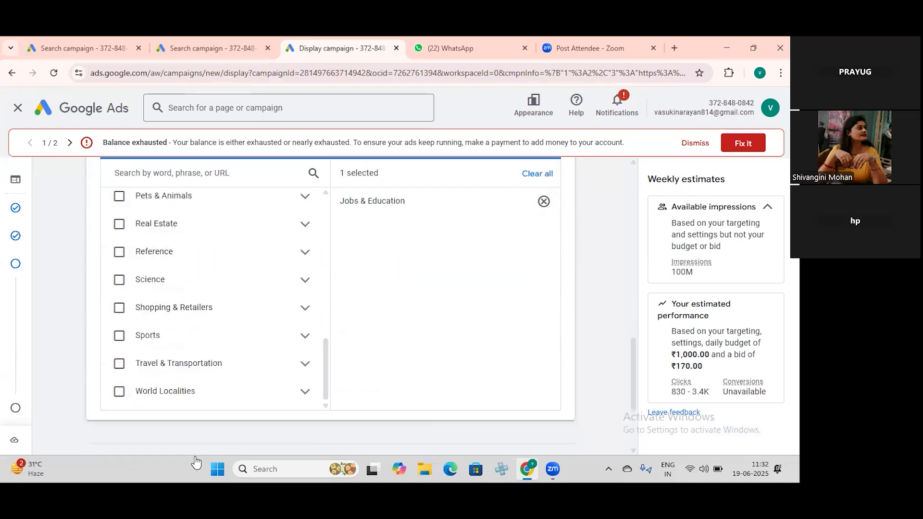
{"action": "scroll", "coordinate": [202, 423], "scroll_direction": "up", "scroll_amount": 10}
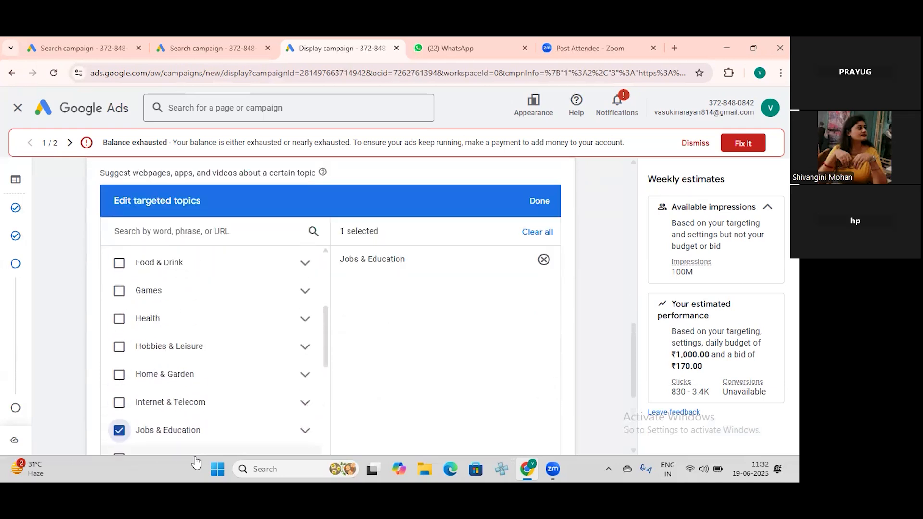
{"action": "left_click", "coordinate": [540, 201]}
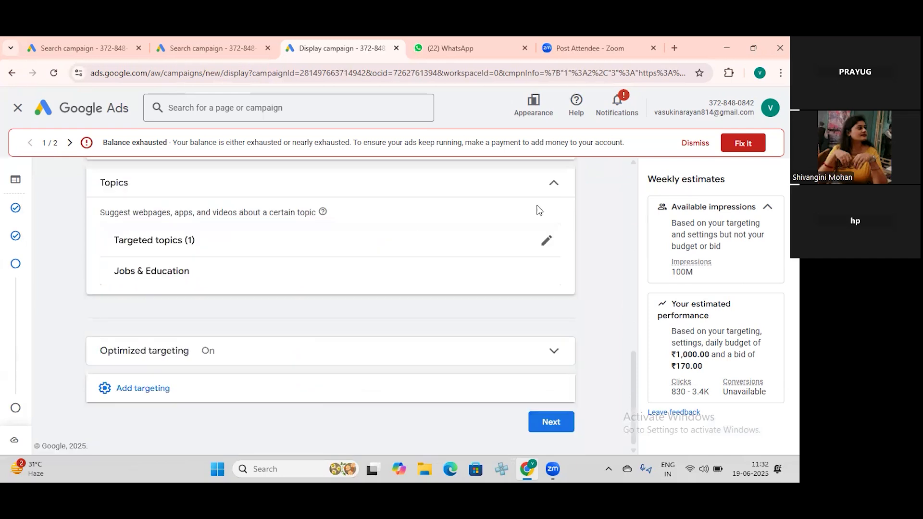
Add placement targeting to the campaign and bring its browsable placement categories into view.
{"action": "left_click", "coordinate": [147, 391]}
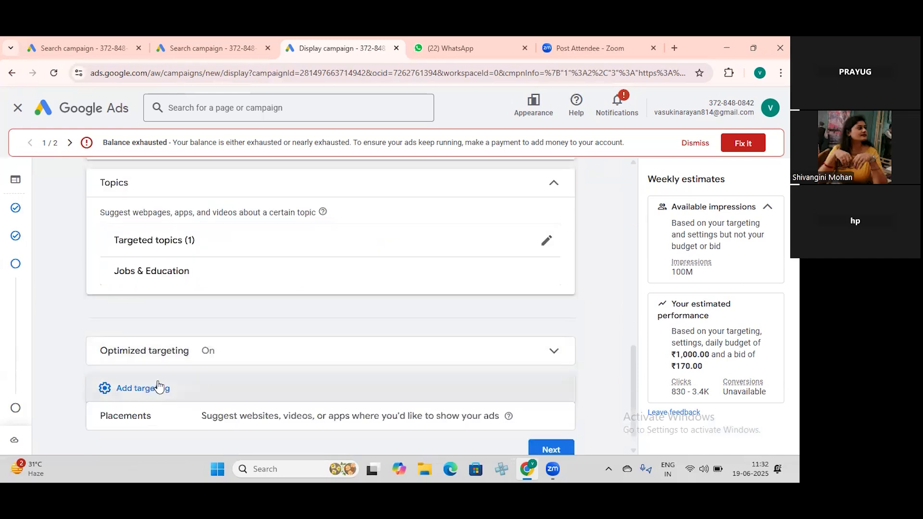
{"action": "left_click", "coordinate": [161, 410]}
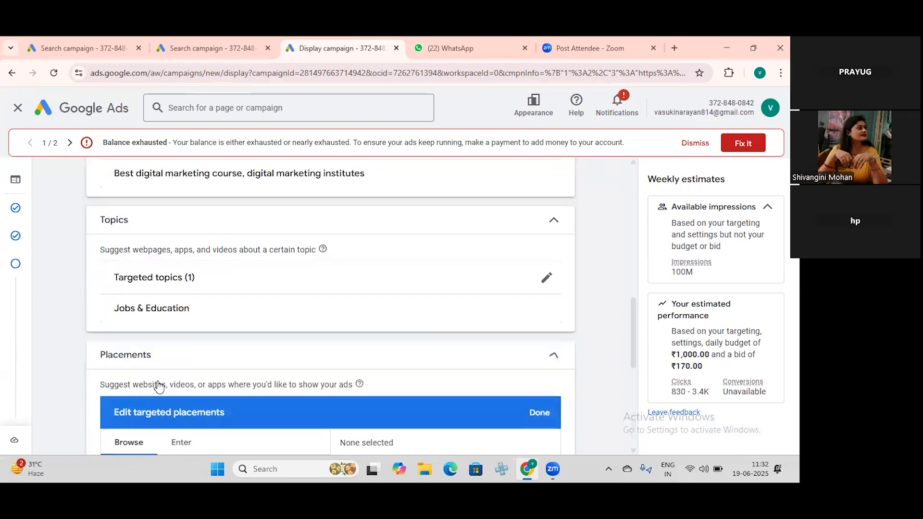
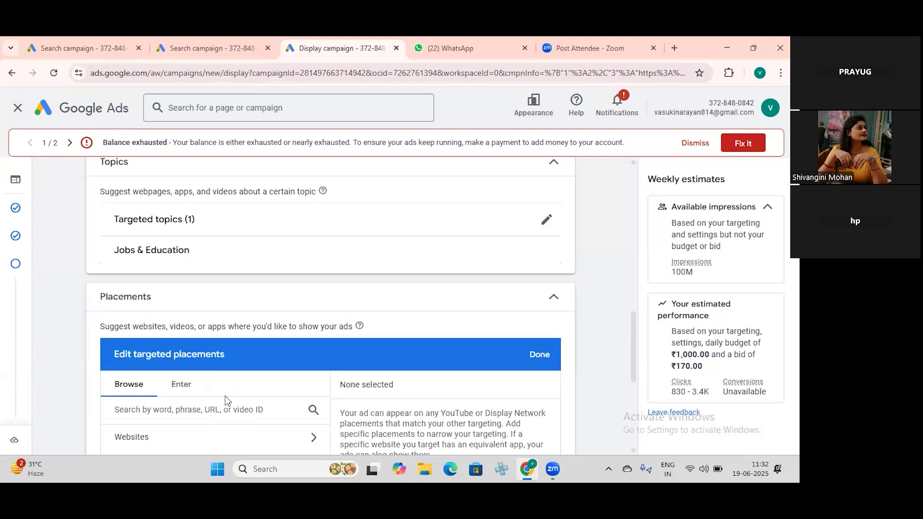
{"action": "scroll", "coordinate": [227, 395], "scroll_direction": "down", "scroll_amount": 2}
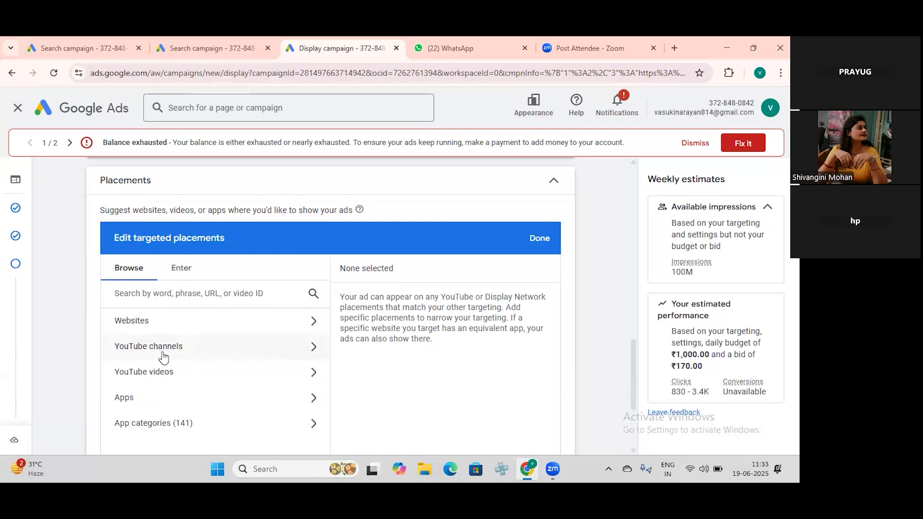
Open YouTube in a new browser tab and decline setting up a public channel profile for now.
{"action": "left_click", "coordinate": [674, 48]}
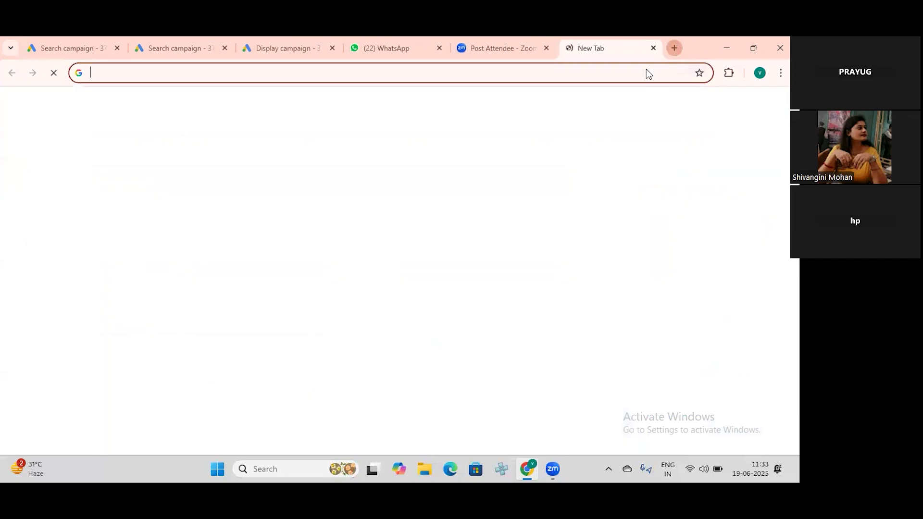
{"action": "left_click", "coordinate": [308, 254]}
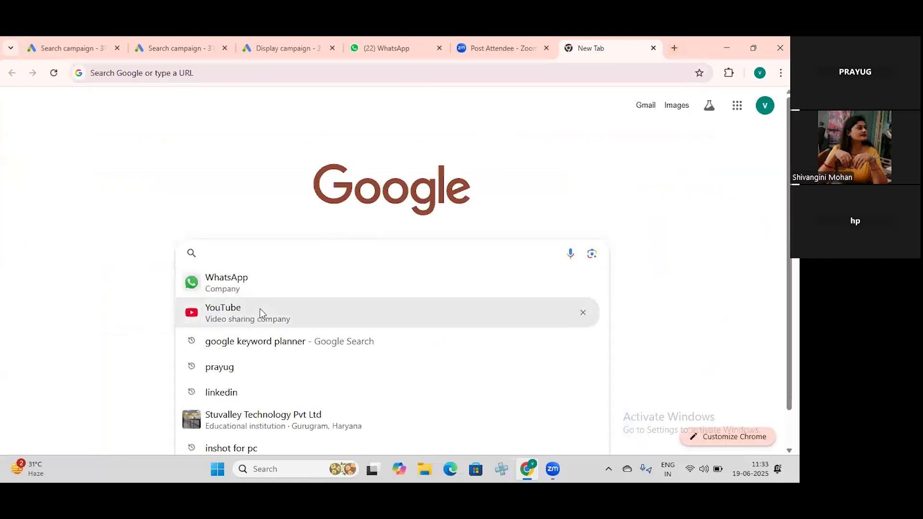
{"action": "left_click", "coordinate": [259, 311]}
{"action": "left_click", "coordinate": [111, 216]}
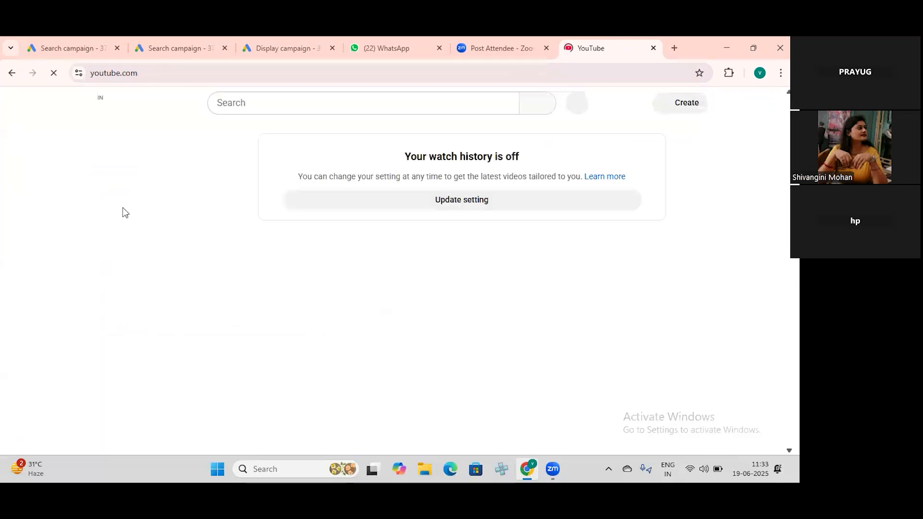
{"action": "left_click", "coordinate": [268, 107]}
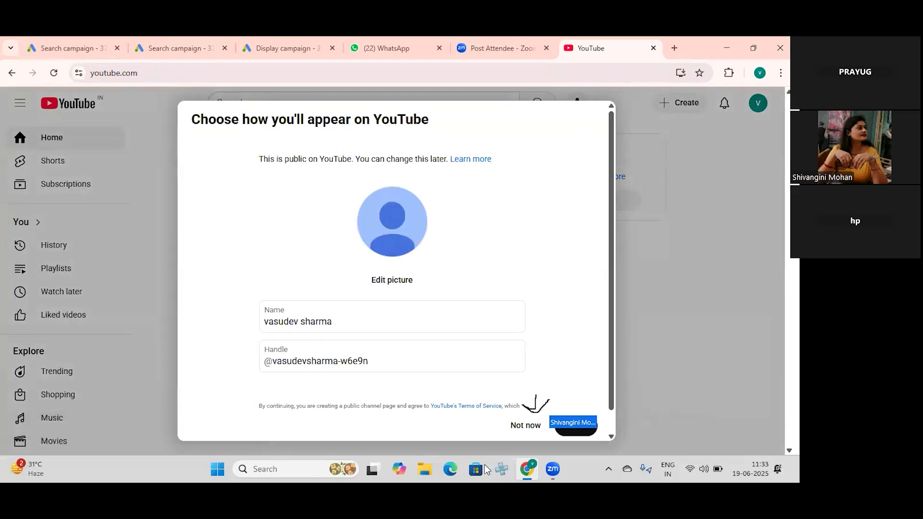
{"action": "left_click", "coordinate": [525, 425]}
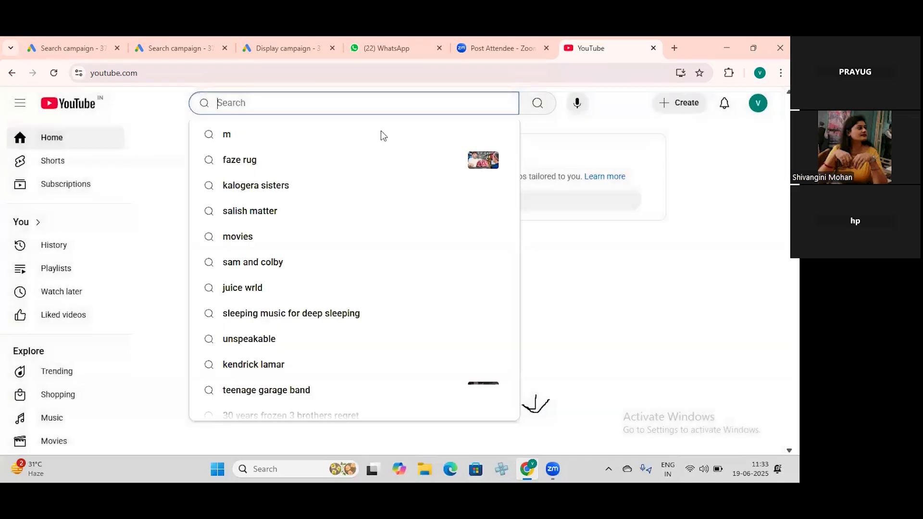
Search YouTube for "digital marketing".
{"action": "left_click", "coordinate": [321, 98]}
{"action": "left_click", "coordinate": [320, 101]}
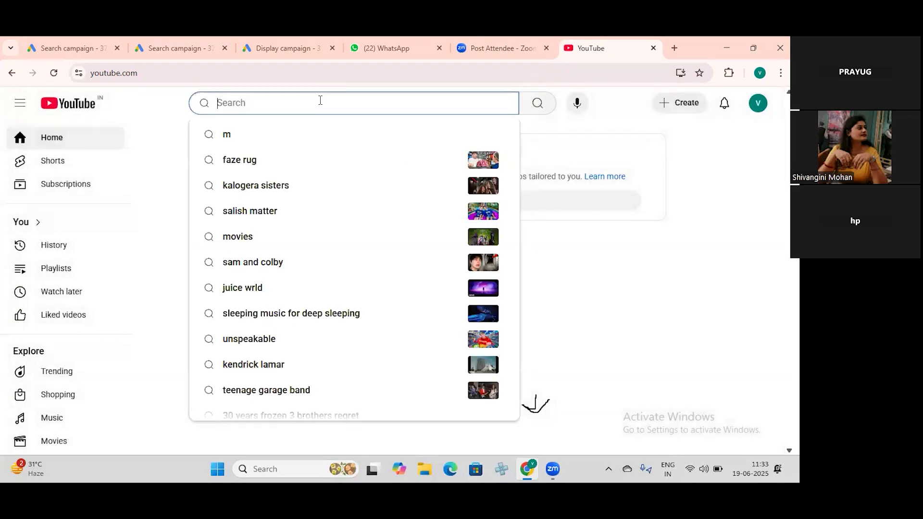
{"action": "type", "text": "sigital ma"}
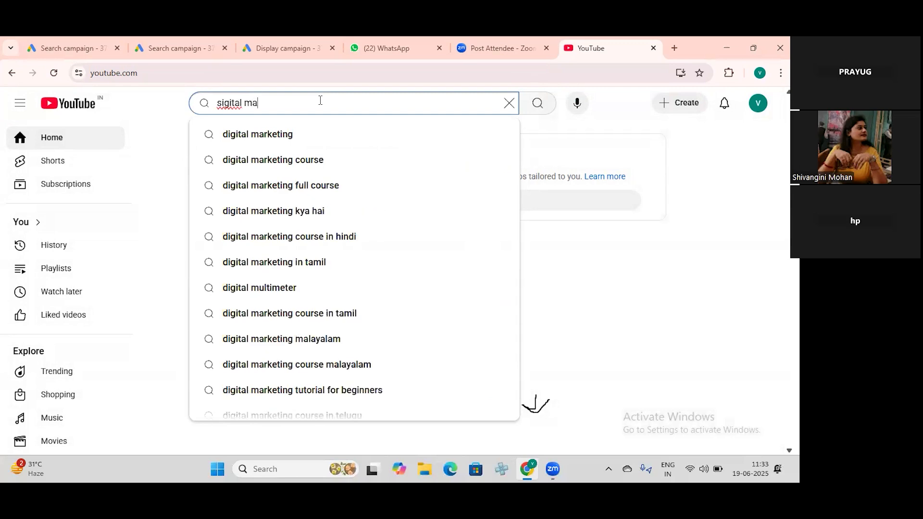
{"action": "type", "text": "rkey"}
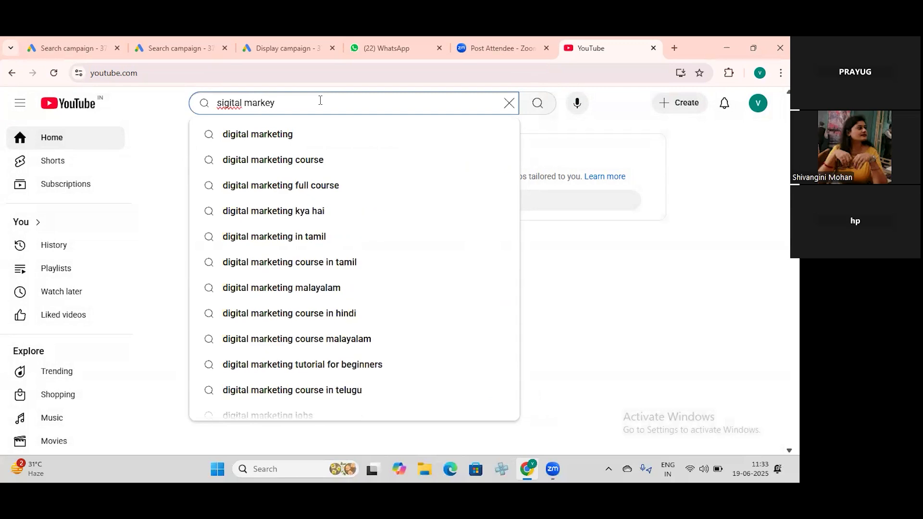
{"action": "key", "text": "BackSpace"}
{"action": "type", "text": "tin"}
{"action": "type", "text": "g"}
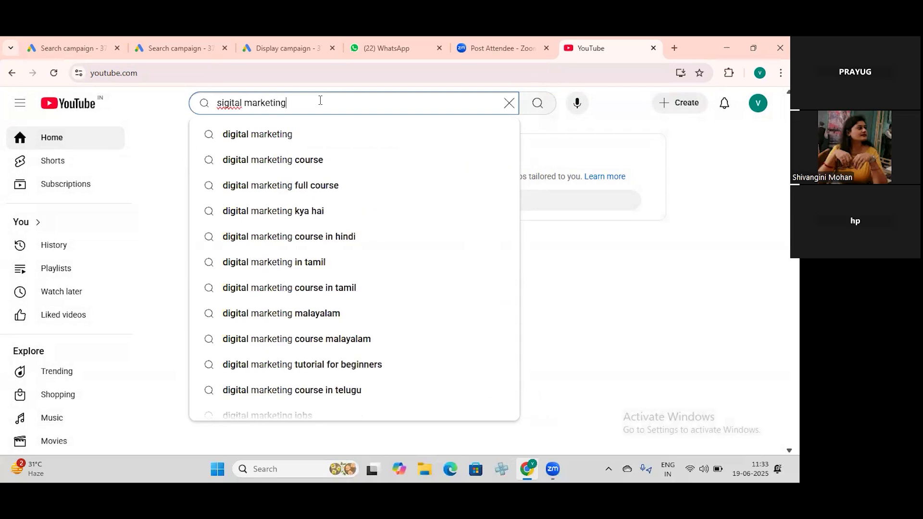
{"action": "left_click", "coordinate": [276, 134]}
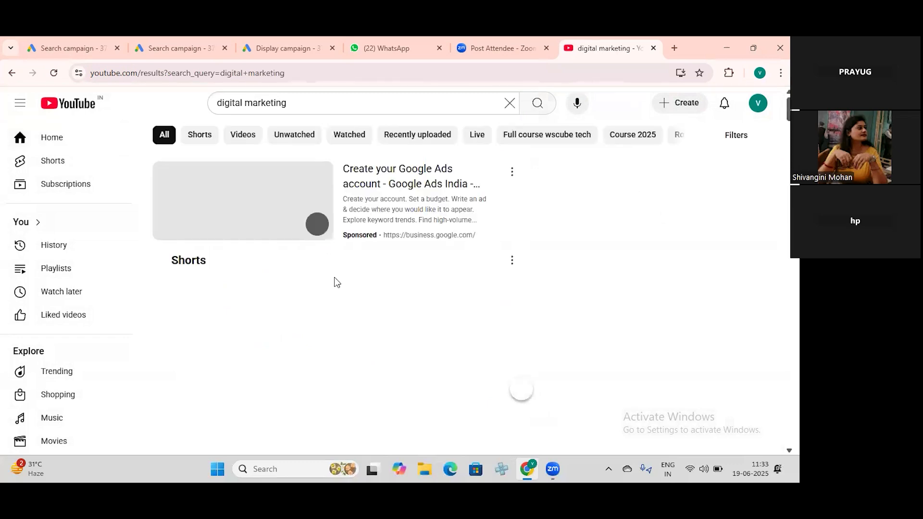
Open the Apna College video "All about Digital Marketing | Simply Explained" from the results, pause playback and select the video's URL.
{"action": "scroll", "coordinate": [338, 292], "scroll_direction": "down", "scroll_amount": 4}
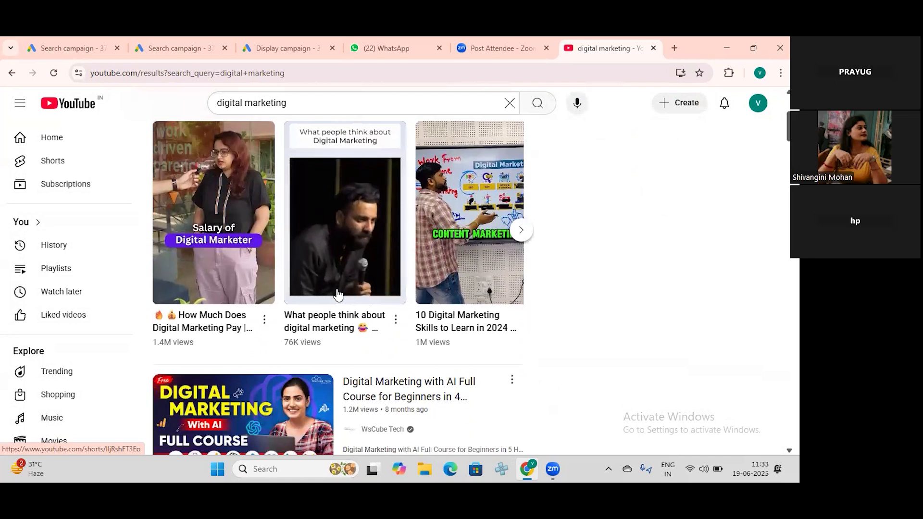
{"action": "scroll", "coordinate": [338, 290], "scroll_direction": "down", "scroll_amount": 3}
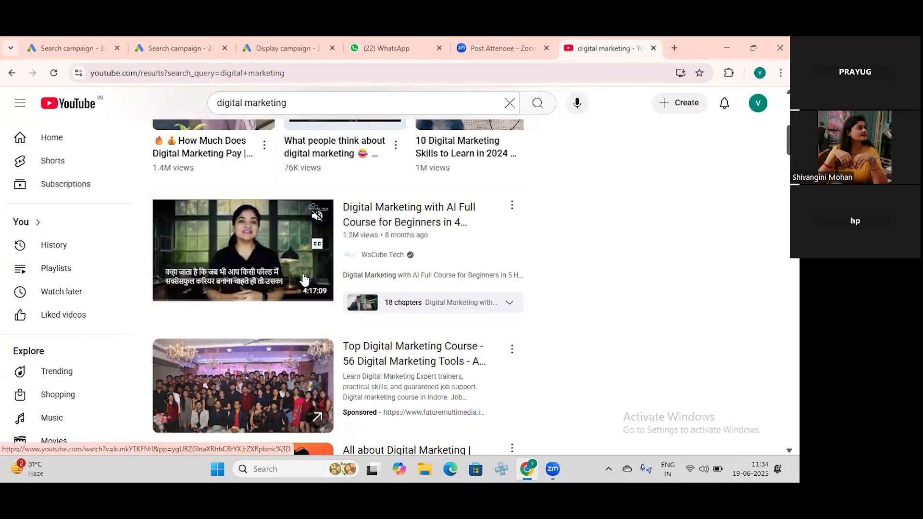
{"action": "scroll", "coordinate": [304, 280], "scroll_direction": "down", "scroll_amount": 4}
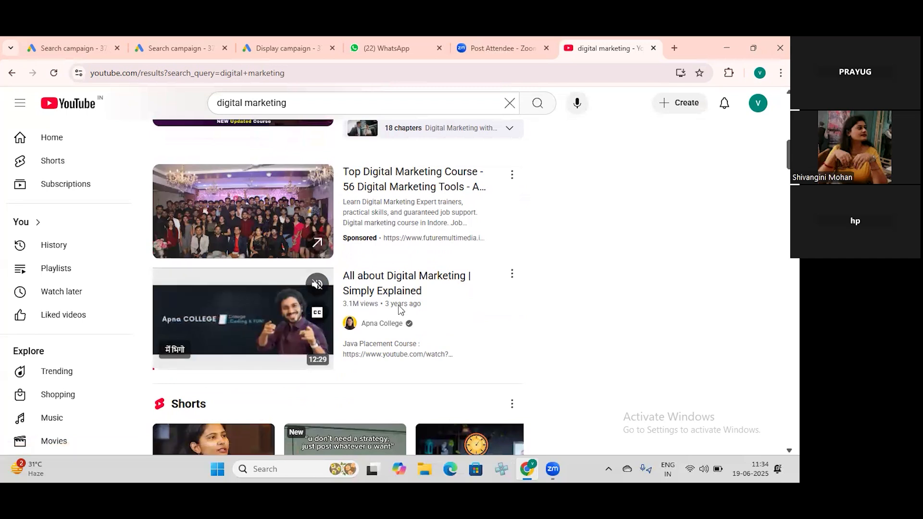
{"action": "left_click", "coordinate": [268, 320]}
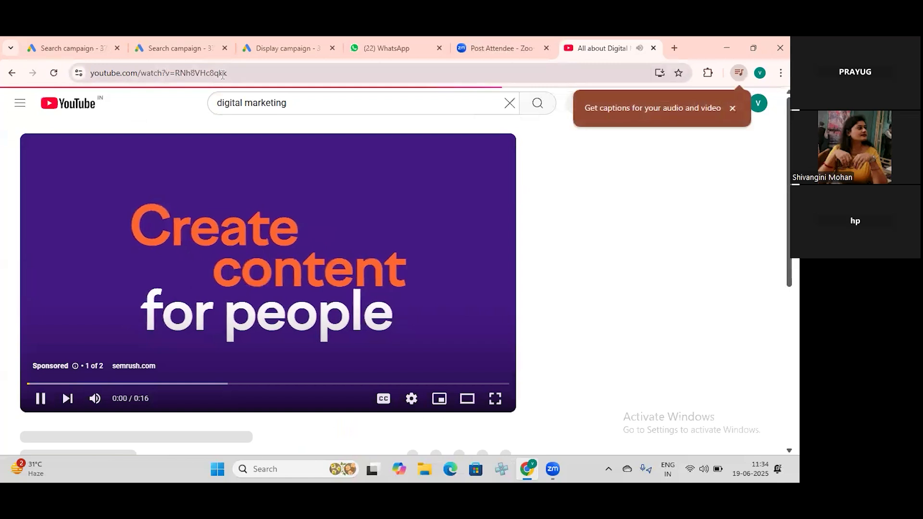
{"action": "left_click", "coordinate": [41, 399]}
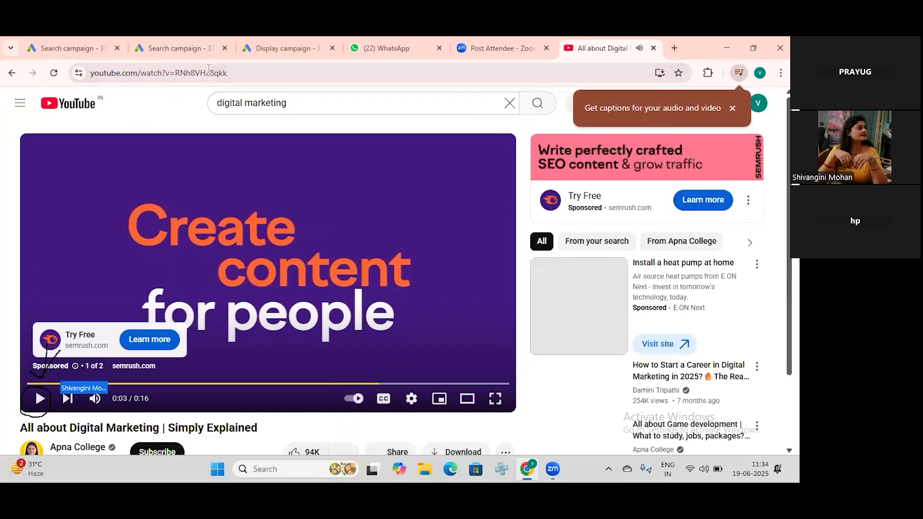
{"action": "left_click_drag", "start_coordinate": [229, 72], "coordinate": [90, 82]}
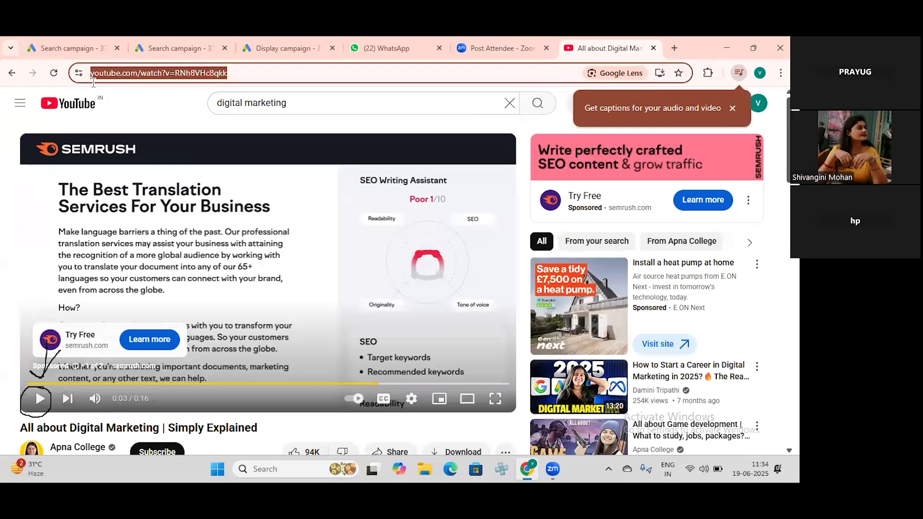
Leave the video for the YouTube home page and switch back to the targeted placements of the Display campaign in Google Ads.
{"action": "left_click", "coordinate": [62, 96]}
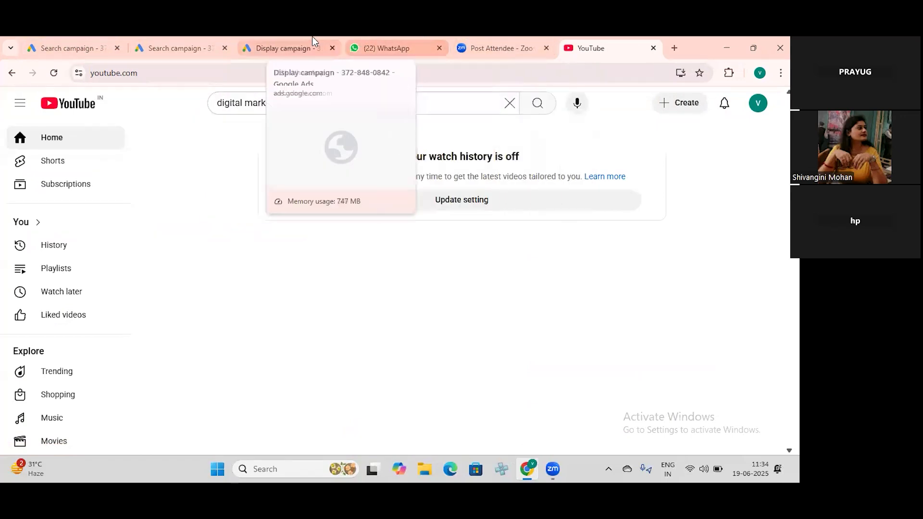
{"action": "left_click", "coordinate": [306, 47]}
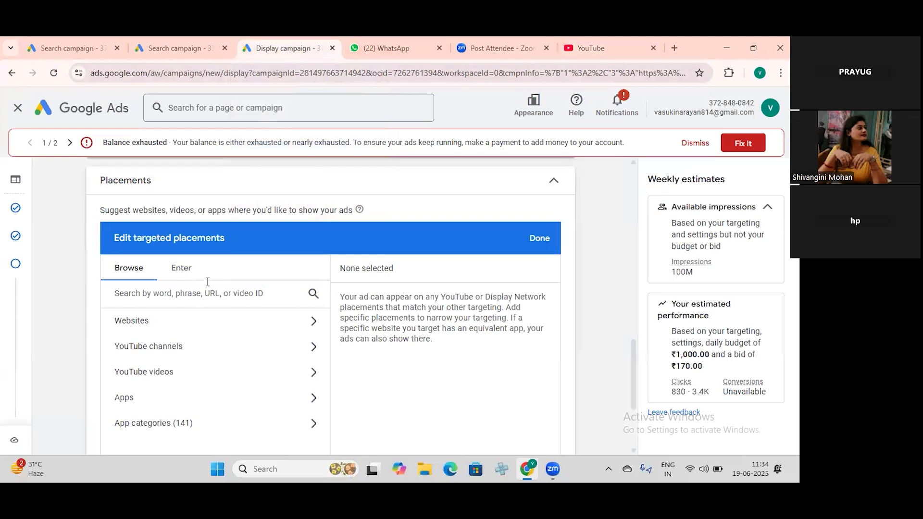
{"action": "scroll", "coordinate": [207, 287], "scroll_direction": "down", "scroll_amount": 1}
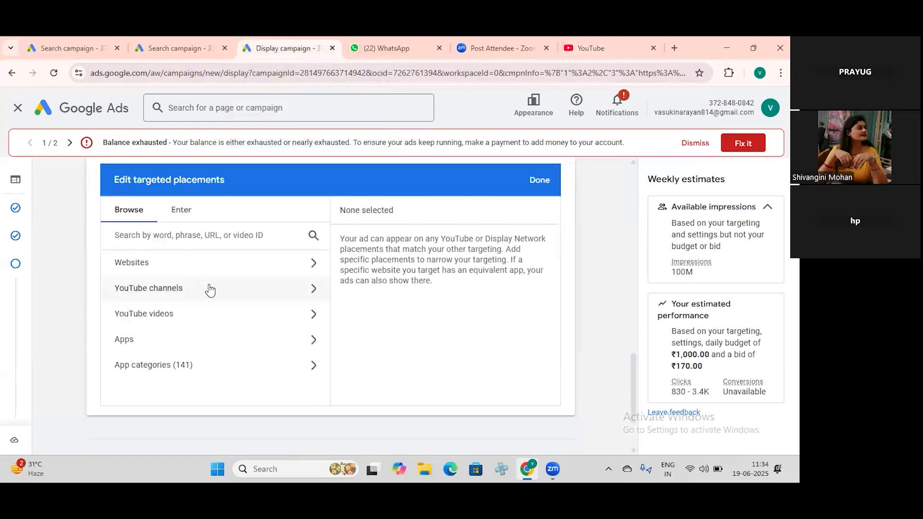
Open the YouTube videos category in the targeted placements of the Display campaign.
{"action": "left_click", "coordinate": [201, 319]}
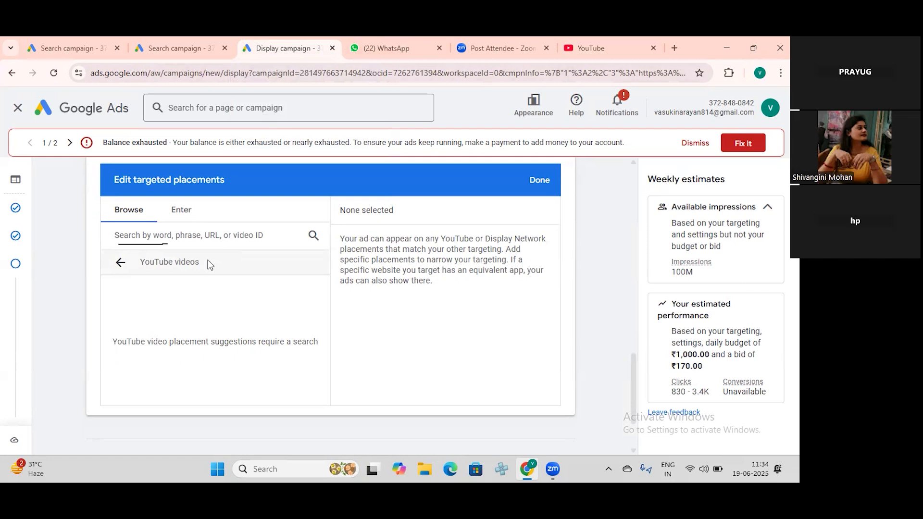
{"action": "right_click", "coordinate": [222, 304]}
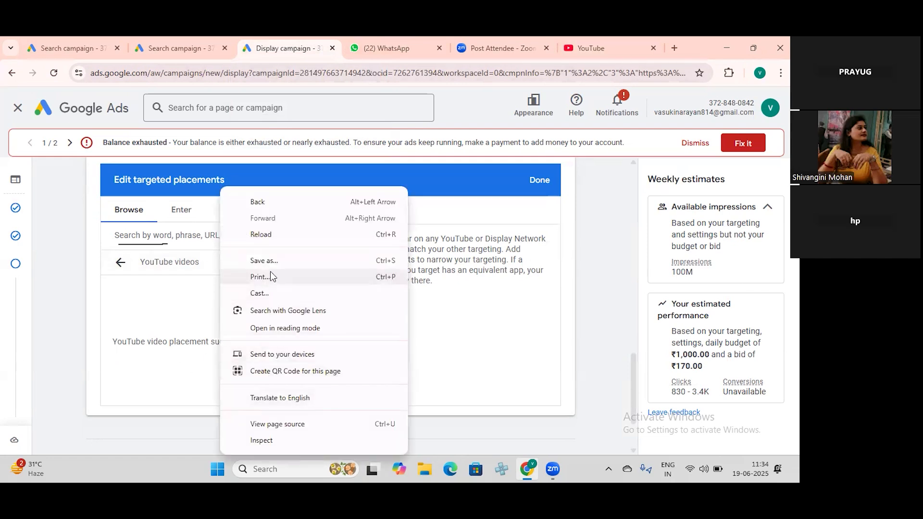
{"action": "left_click", "coordinate": [180, 308]}
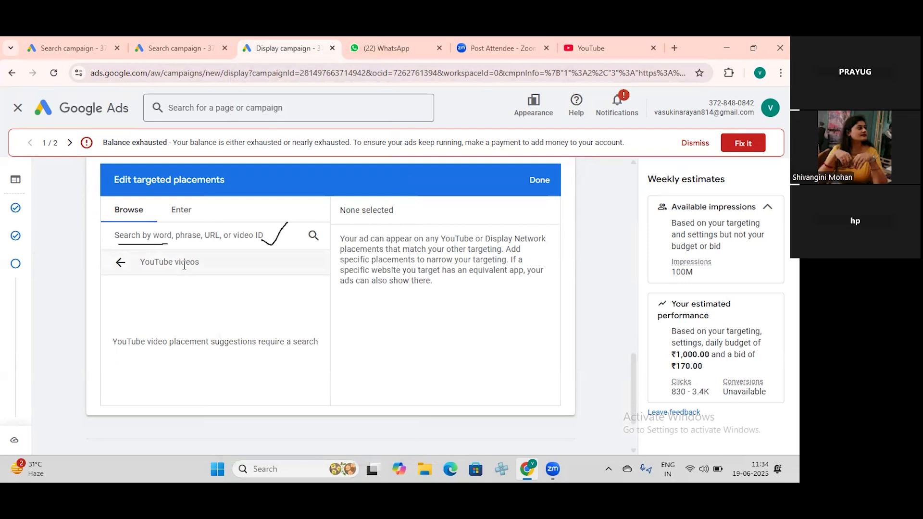
Switch to the YouTube page and run the "digital marketing" search again.
{"action": "left_click", "coordinate": [592, 47]}
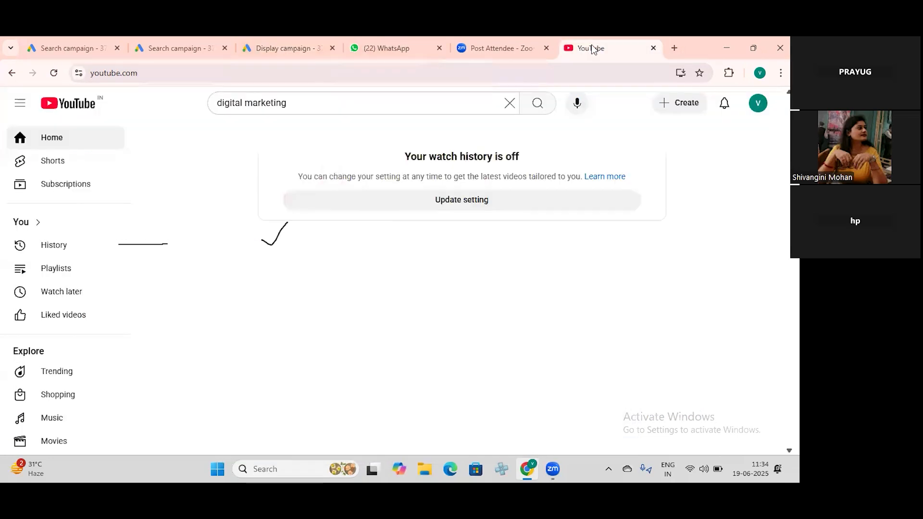
{"action": "left_click", "coordinate": [369, 99]}
{"action": "key", "text": "Return"}
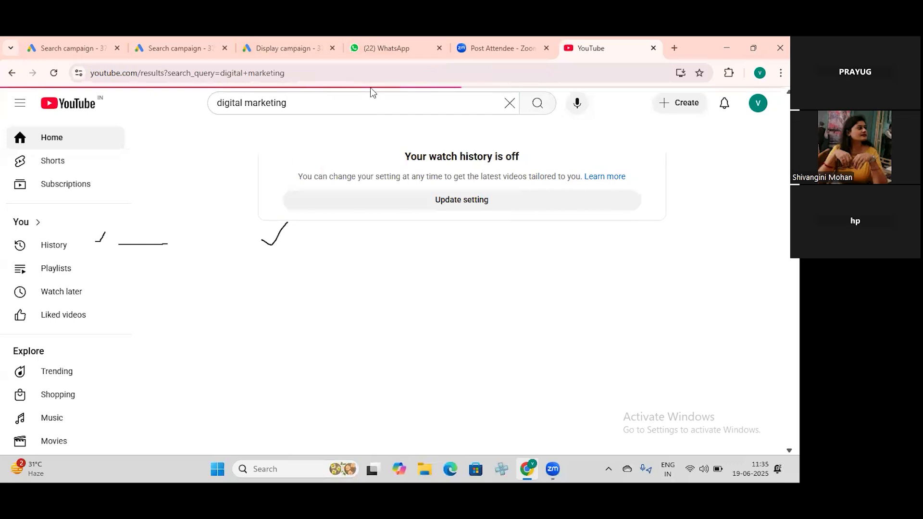
Open the Apna College video "All about Digital Marketing | Simply Explained", pause playback and copy its URL.
{"action": "scroll", "coordinate": [315, 279], "scroll_direction": "down", "scroll_amount": 2}
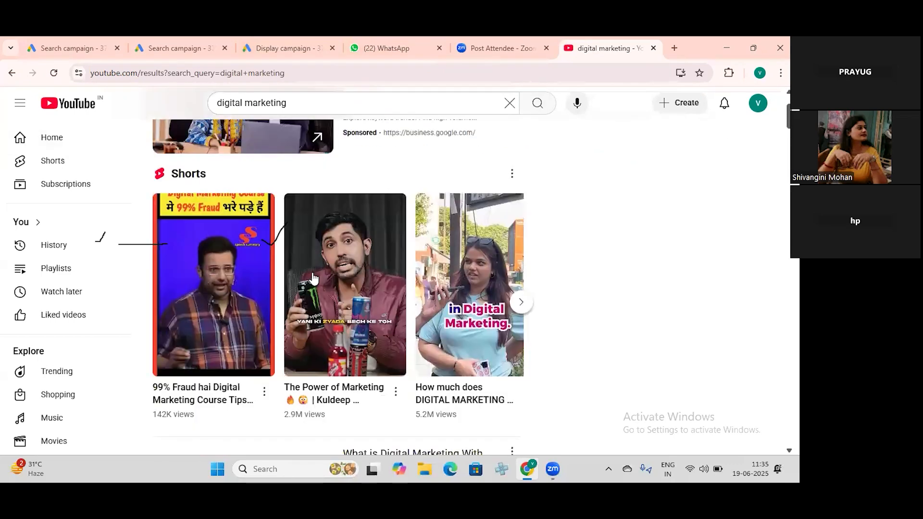
{"action": "scroll", "coordinate": [313, 278], "scroll_direction": "down", "scroll_amount": 10}
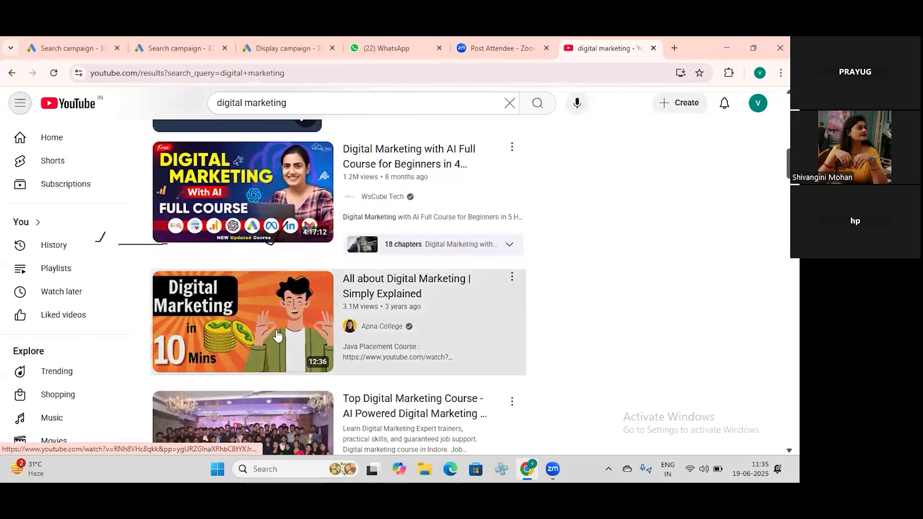
{"action": "left_click", "coordinate": [277, 336]}
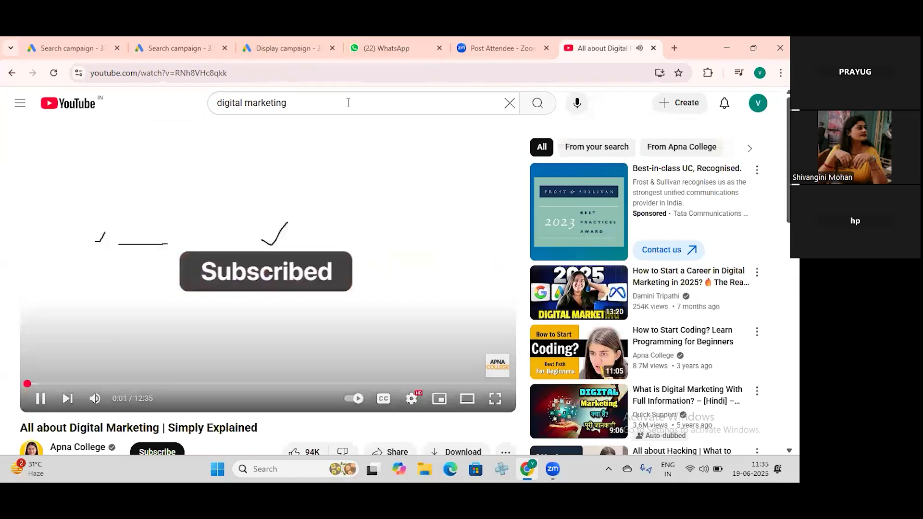
{"action": "left_click", "coordinate": [41, 399]}
{"action": "left_click_drag", "start_coordinate": [240, 72], "coordinate": [80, 76]}
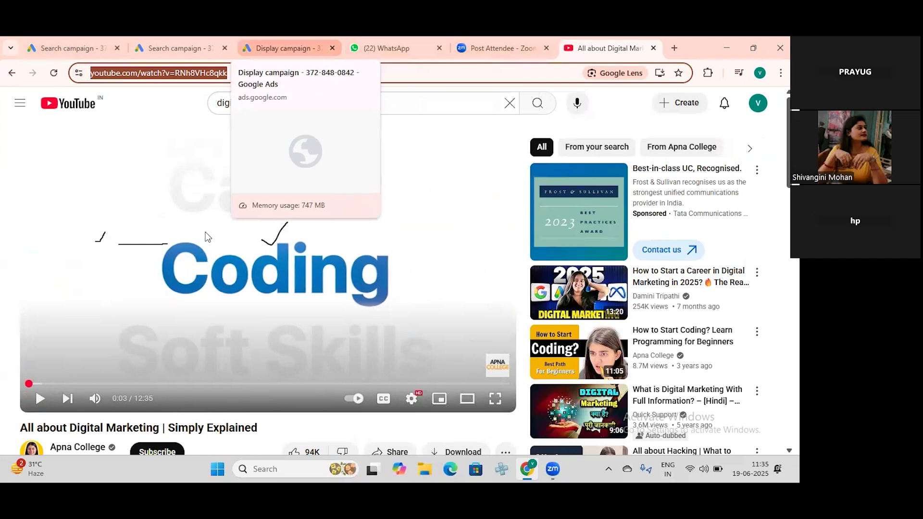
Back in Google Ads, find "All about Digital Marketing | Simply Explained" by its URL and save it as a targeted placement.
{"action": "left_click", "coordinate": [287, 49]}
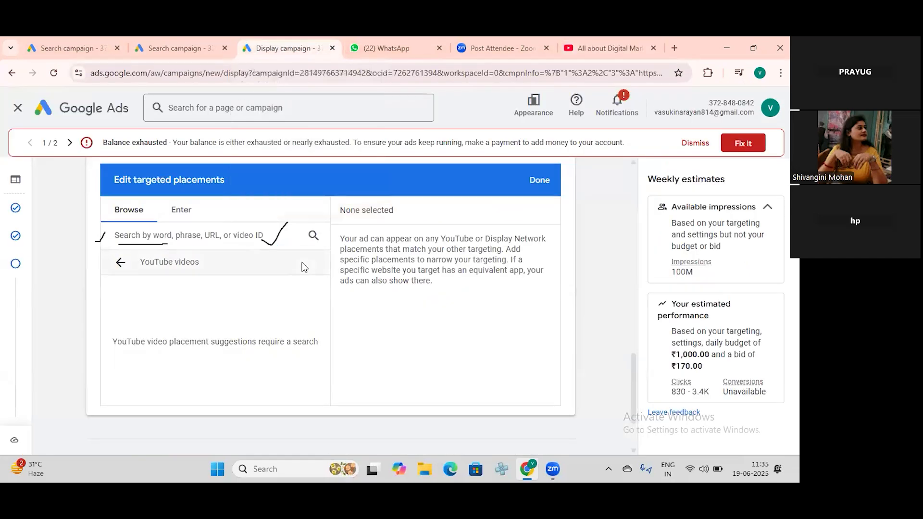
{"action": "type", "text": "https://www.youtube.com/watch?v=RNh8VHe8qkk"}
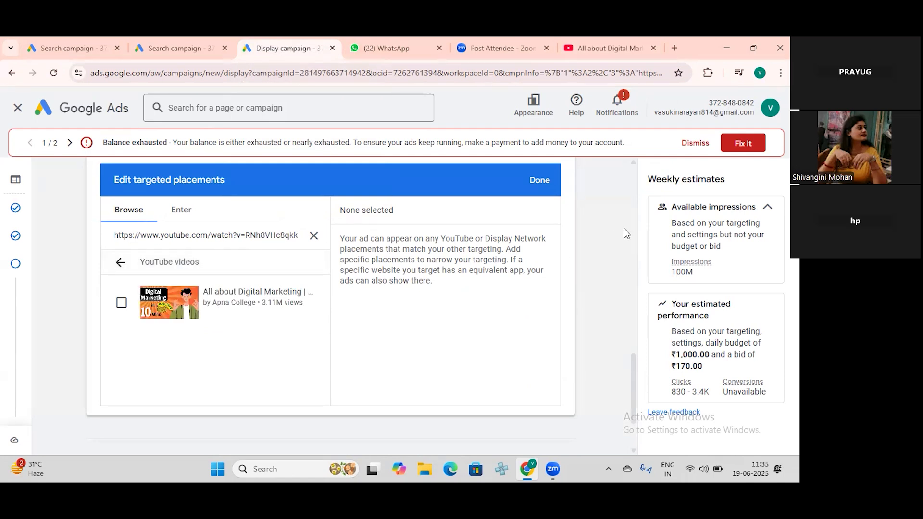
{"action": "left_click", "coordinate": [106, 303]}
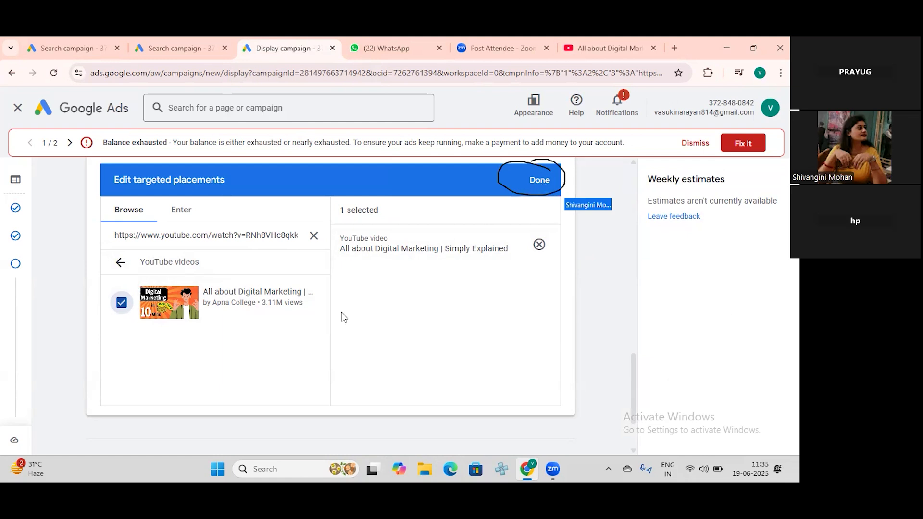
{"action": "left_click", "coordinate": [539, 179]}
Review the ad group's demographic, keyword, topic and placement targeting, collapse the Placements section and continue to ad creation.
{"action": "scroll", "coordinate": [323, 292], "scroll_direction": "up", "scroll_amount": 5}
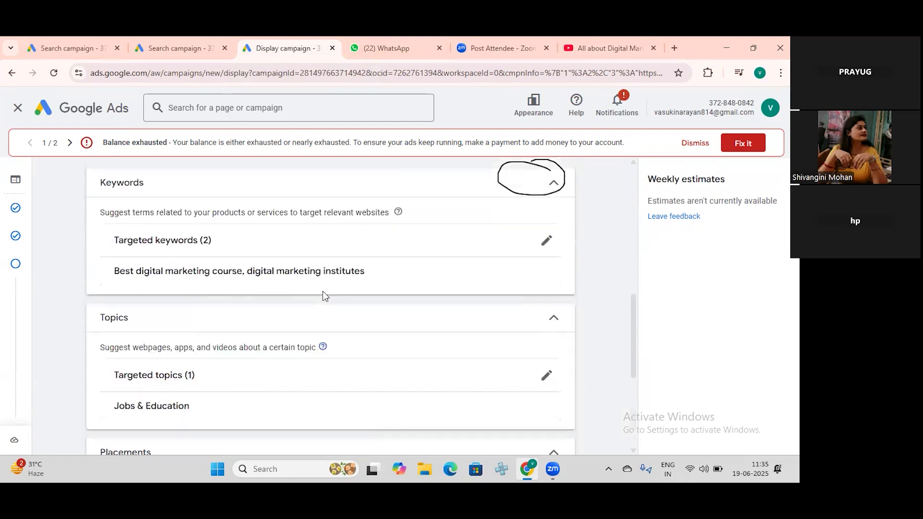
{"action": "scroll", "coordinate": [322, 292], "scroll_direction": "up", "scroll_amount": 2}
{"action": "scroll", "coordinate": [323, 292], "scroll_direction": "up", "scroll_amount": 3}
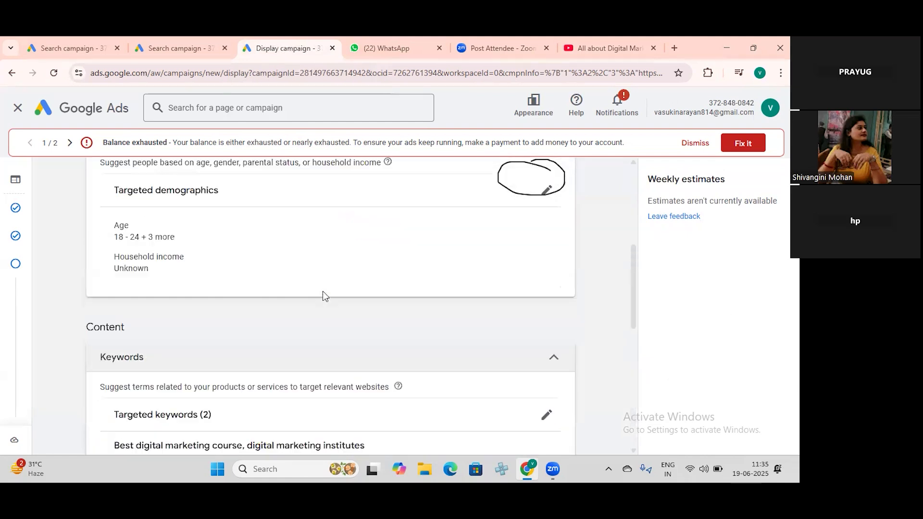
{"action": "scroll", "coordinate": [323, 291], "scroll_direction": "down", "scroll_amount": 10}
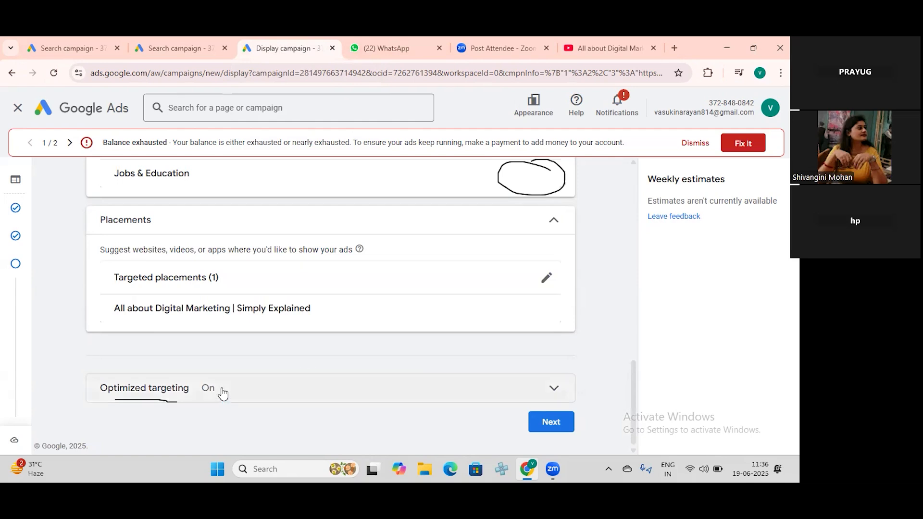
{"action": "left_click", "coordinate": [555, 219]}
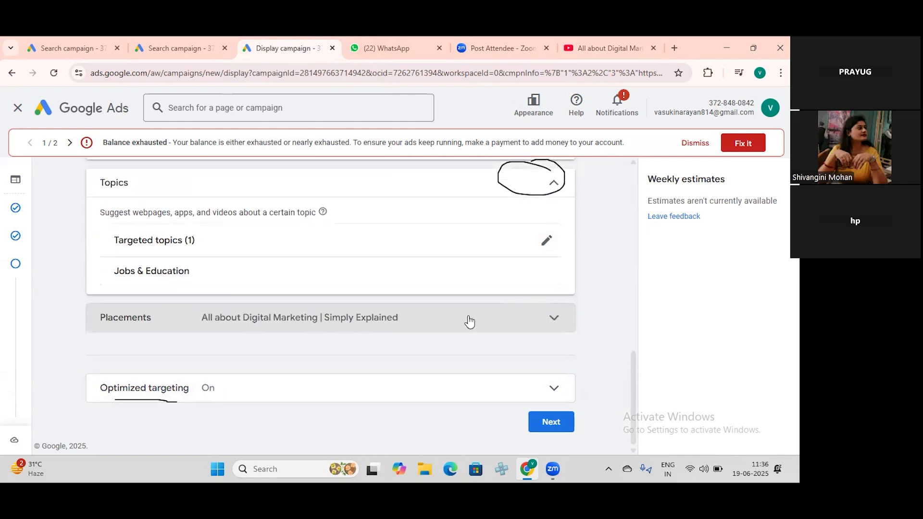
{"action": "scroll", "coordinate": [330, 306], "scroll_direction": "up", "scroll_amount": 5}
{"action": "scroll", "coordinate": [332, 308], "scroll_direction": "down", "scroll_amount": 5}
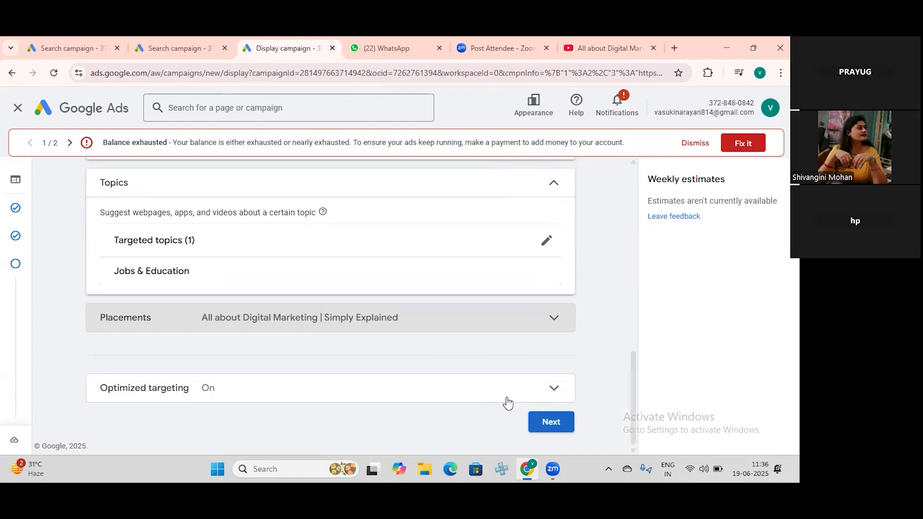
{"action": "left_click", "coordinate": [551, 422]}
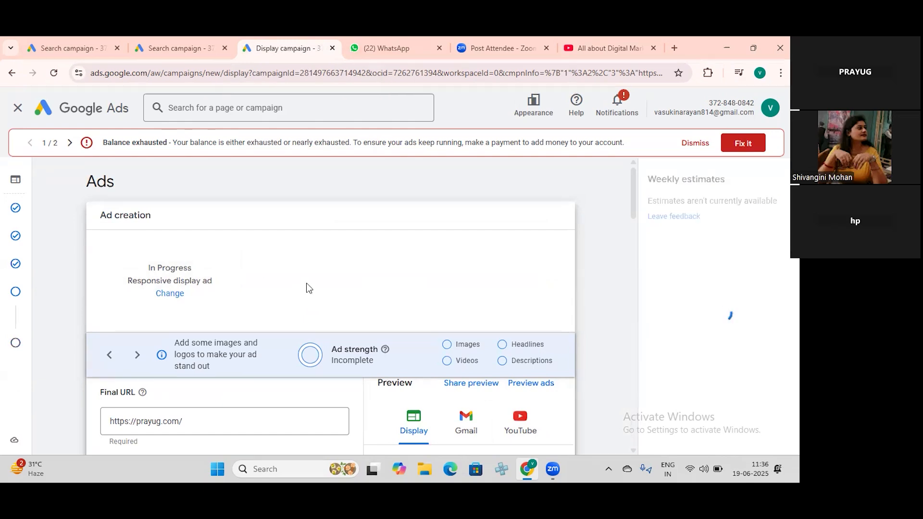
Set the responsive display ad's business name to "Prayug".
{"action": "scroll", "coordinate": [307, 284], "scroll_direction": "down", "scroll_amount": 1}
{"action": "scroll", "coordinate": [307, 286], "scroll_direction": "down", "scroll_amount": 1}
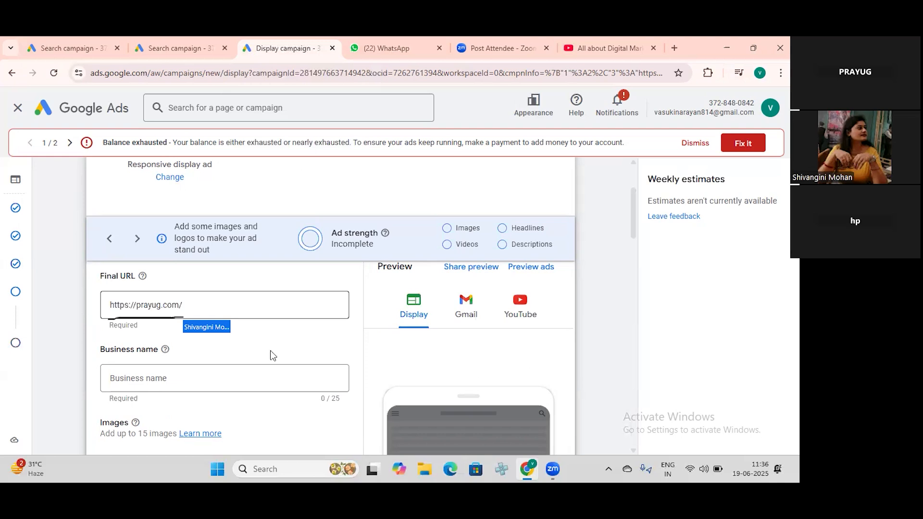
{"action": "left_click", "coordinate": [245, 380]}
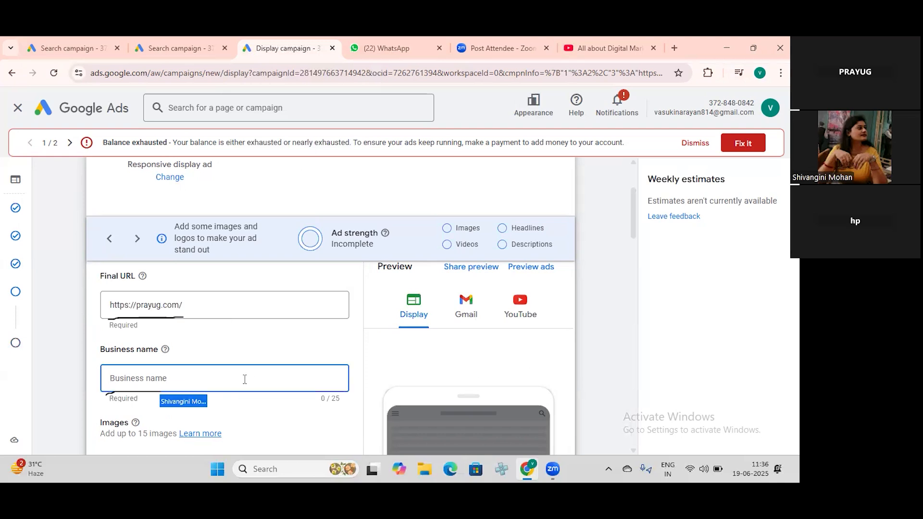
{"action": "type", "text": "p"}
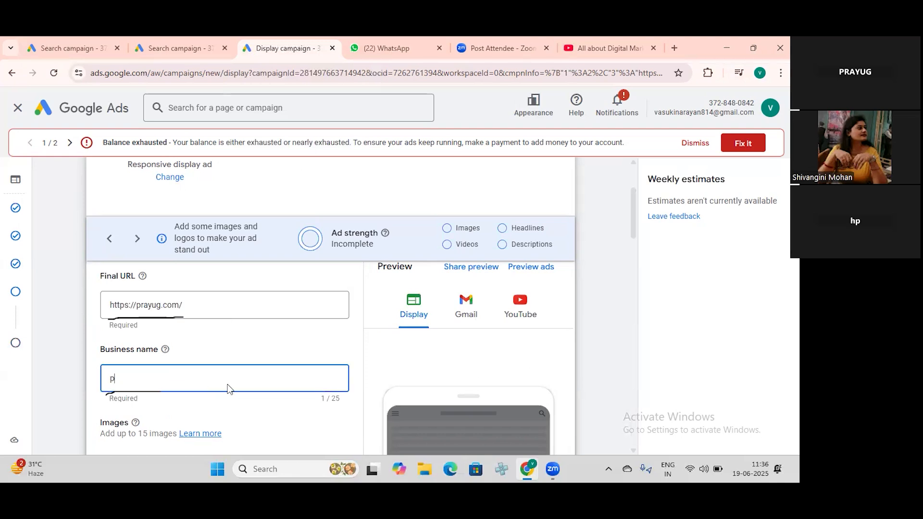
{"action": "type", "text": "rayu"}
{"action": "key", "text": "BackSpace"}
{"action": "key", "text": "BackSpace"}
{"action": "key", "text": "BackSpace"}
{"action": "key", "text": "BackSpace"}
{"action": "key", "text": "BackSpace"}
{"action": "type", "text": "Pray"}
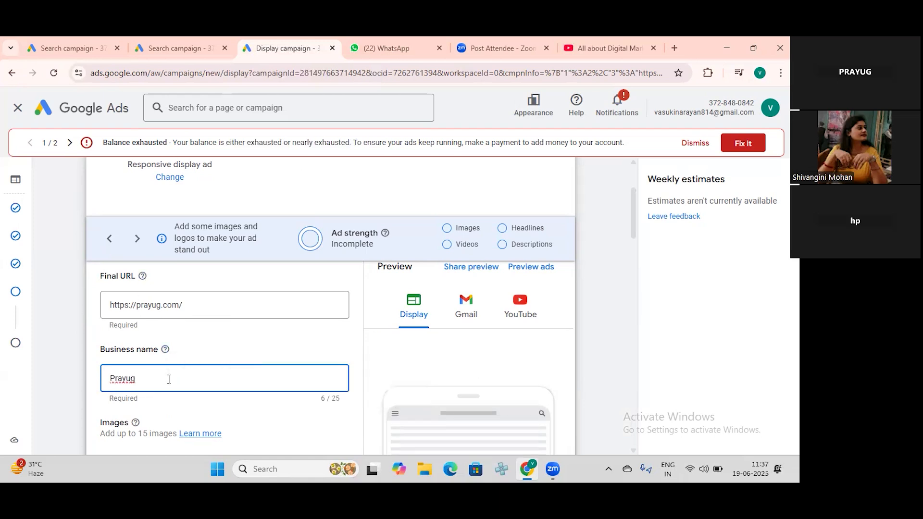
Open the image picker for the ad and look through the suggested and free stock images.
{"action": "scroll", "coordinate": [170, 378], "scroll_direction": "down", "scroll_amount": 2}
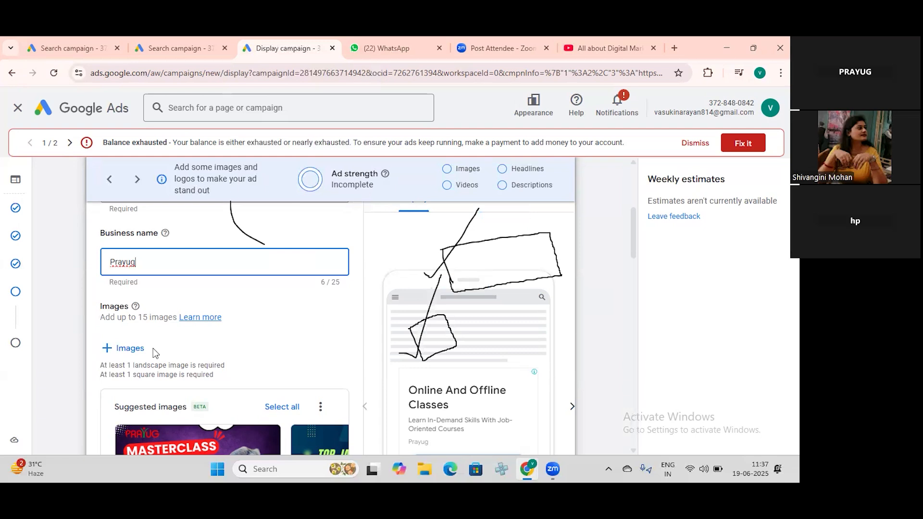
{"action": "scroll", "coordinate": [159, 375], "scroll_direction": "down", "scroll_amount": 1}
{"action": "mouse_move", "coordinate": [177, 414]}
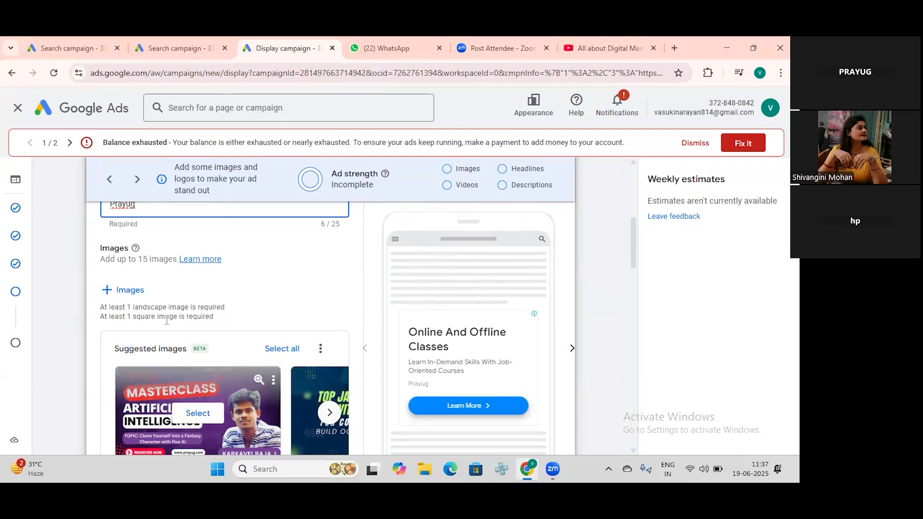
{"action": "left_click", "coordinate": [129, 290]}
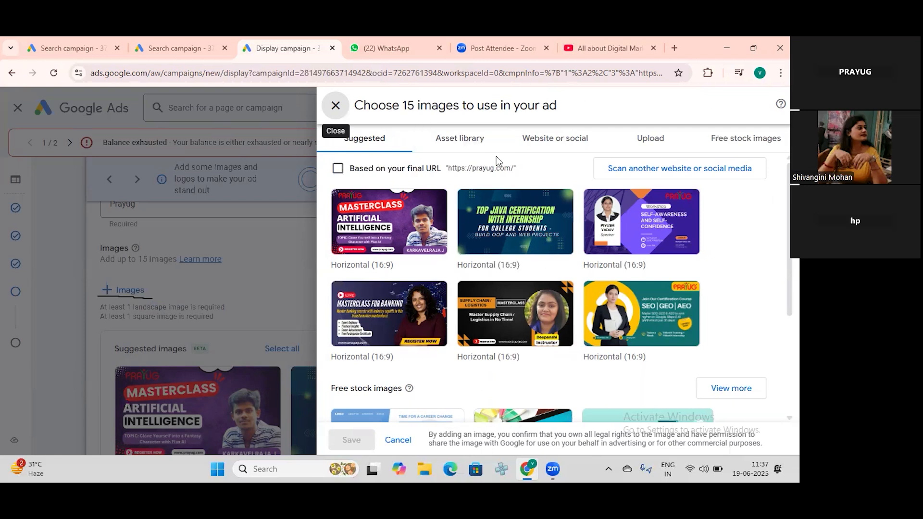
{"action": "scroll", "coordinate": [497, 226], "scroll_direction": "down", "scroll_amount": 2}
{"action": "scroll", "coordinate": [498, 226], "scroll_direction": "down", "scroll_amount": 2}
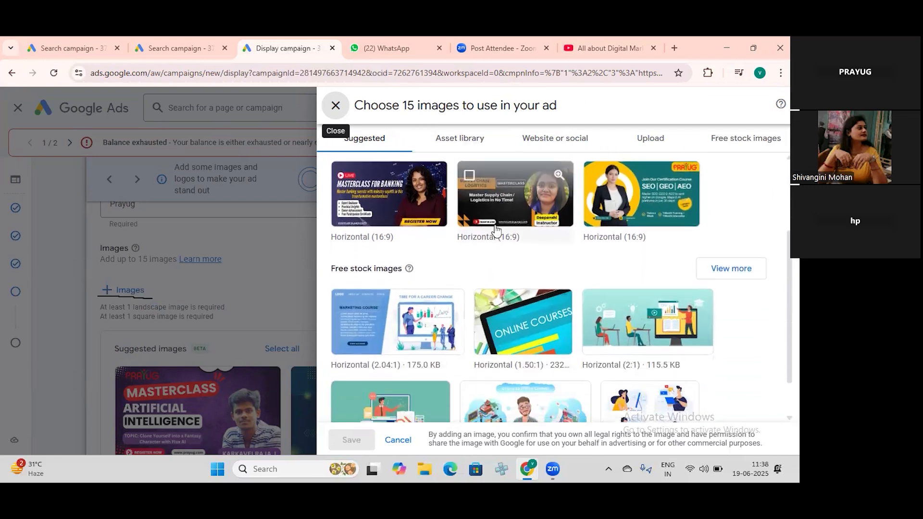
{"action": "scroll", "coordinate": [498, 226], "scroll_direction": "down", "scroll_amount": 1}
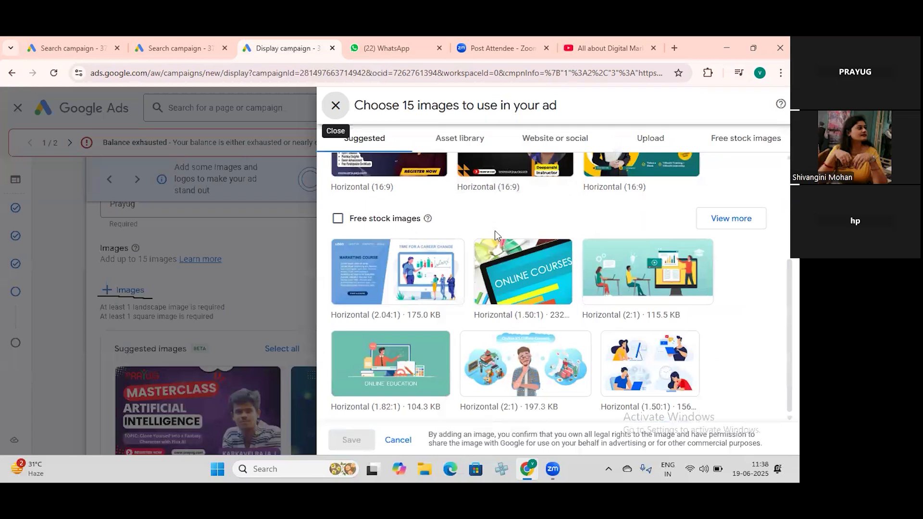
{"action": "scroll", "coordinate": [509, 273], "scroll_direction": "up", "scroll_amount": 2}
{"action": "scroll", "coordinate": [508, 274], "scroll_direction": "down", "scroll_amount": 2}
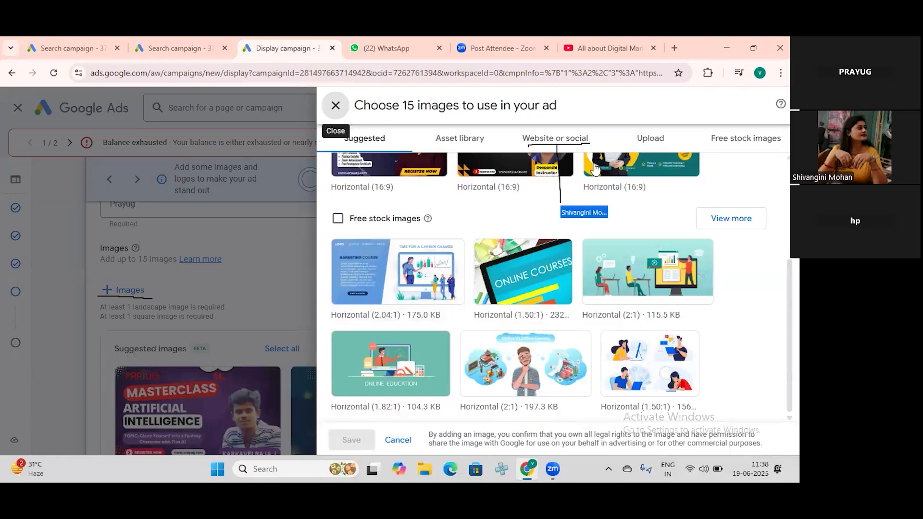
{"action": "left_click", "coordinate": [555, 138]}
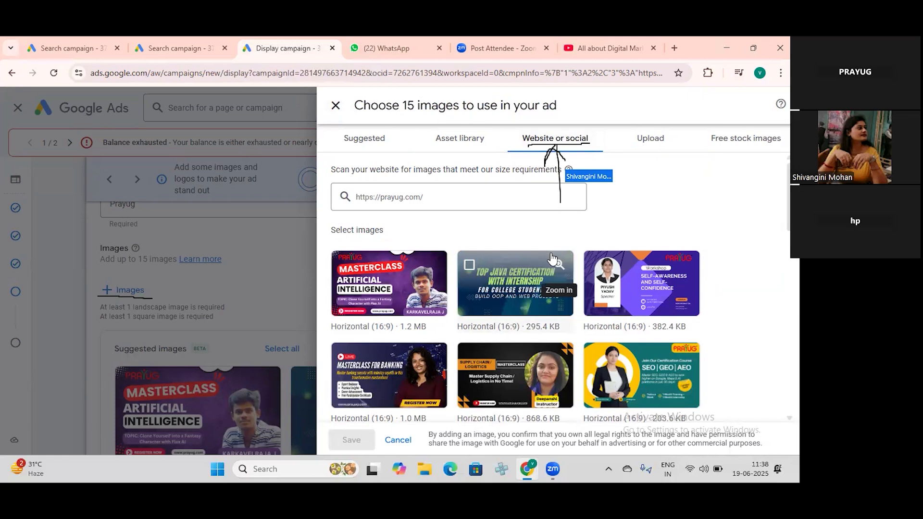
{"action": "scroll", "coordinate": [553, 258], "scroll_direction": "down", "scroll_amount": 1}
{"action": "scroll", "coordinate": [552, 258], "scroll_direction": "up", "scroll_amount": 1}
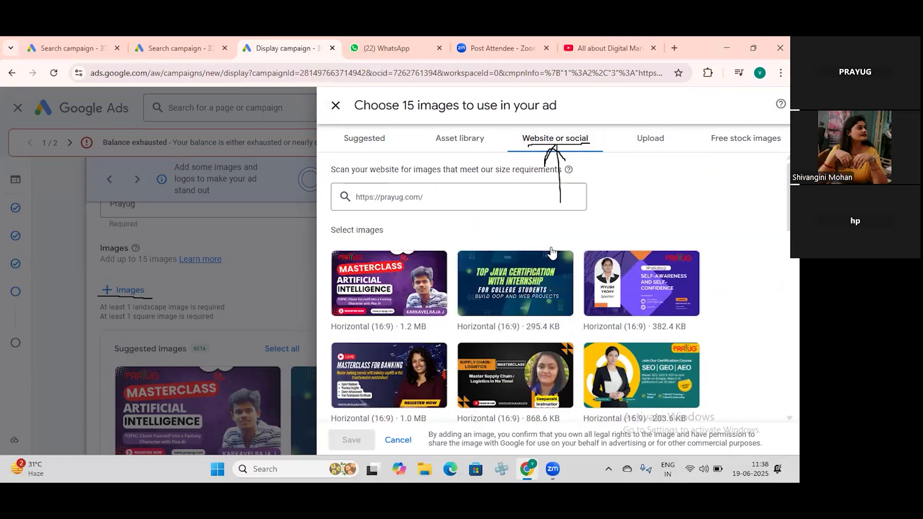
{"action": "scroll", "coordinate": [552, 259], "scroll_direction": "down", "scroll_amount": 4}
{"action": "scroll", "coordinate": [553, 260], "scroll_direction": "down", "scroll_amount": 5}
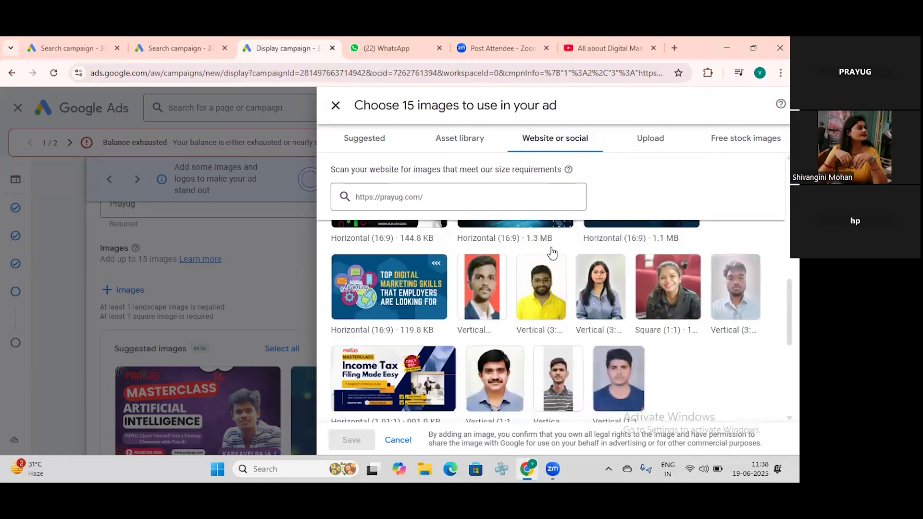
{"action": "scroll", "coordinate": [568, 288], "scroll_direction": "down", "scroll_amount": 2}
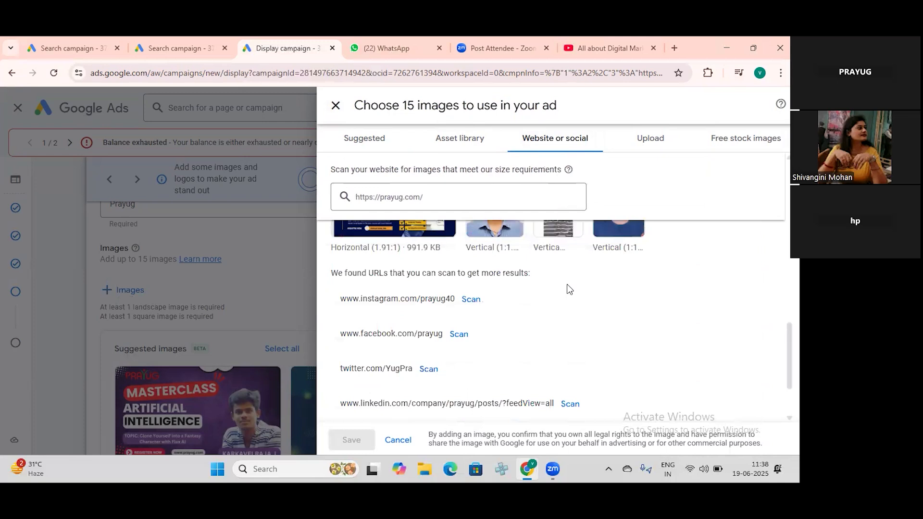
{"action": "scroll", "coordinate": [569, 289], "scroll_direction": "down", "scroll_amount": 2}
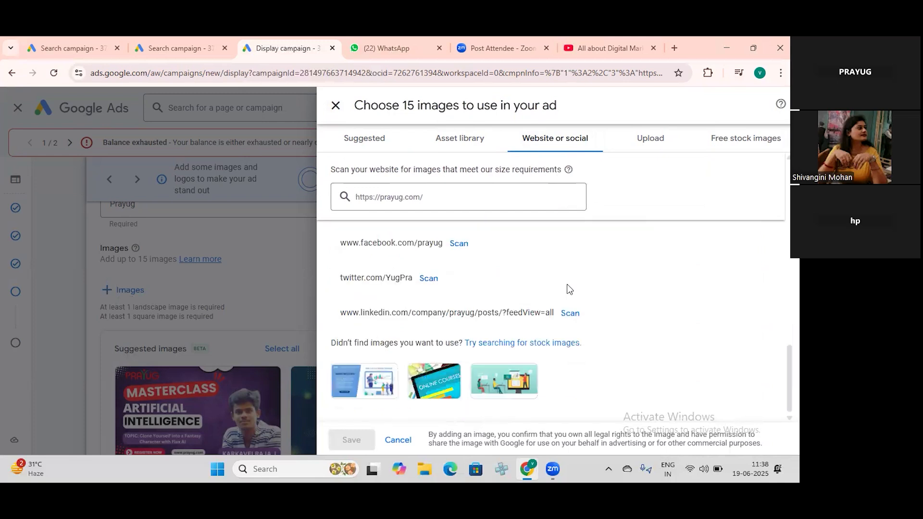
{"action": "scroll", "coordinate": [568, 288], "scroll_direction": "up", "scroll_amount": 4}
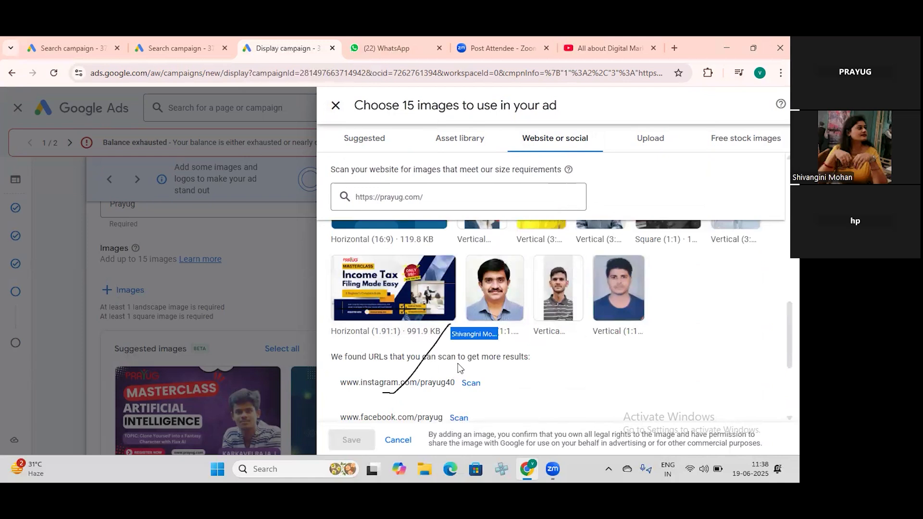
{"action": "scroll", "coordinate": [457, 365], "scroll_direction": "down", "scroll_amount": 4}
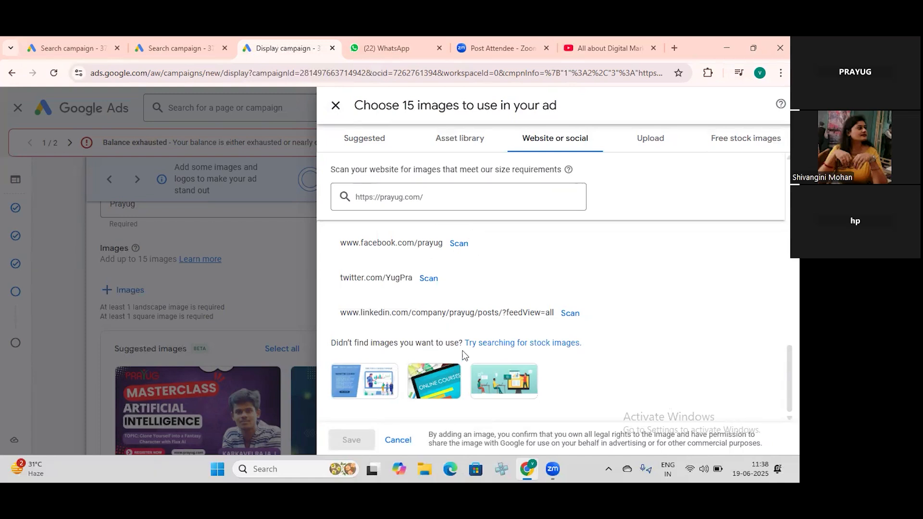
{"action": "left_click", "coordinate": [455, 242]}
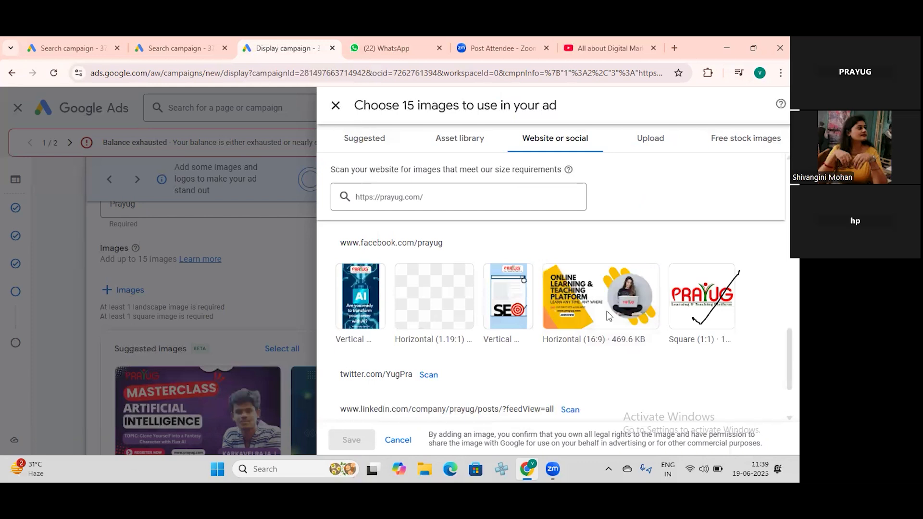
{"action": "left_click", "coordinate": [682, 278]}
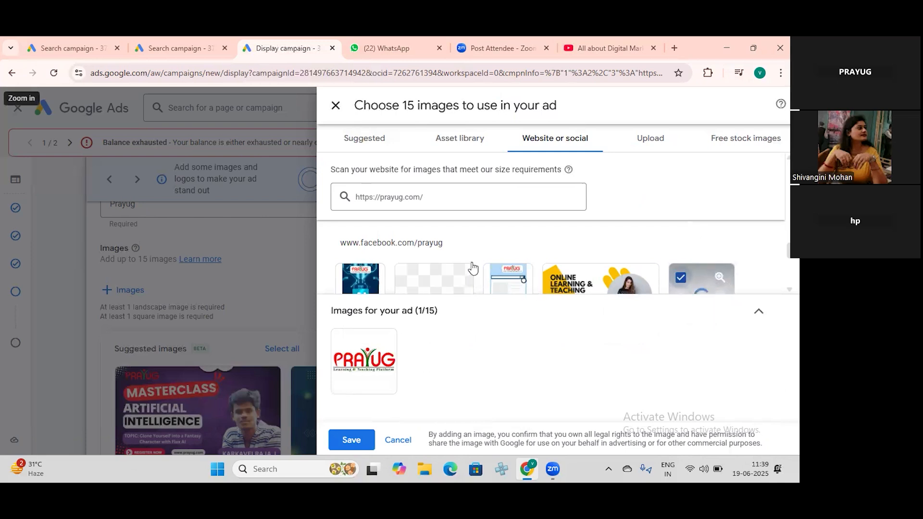
{"action": "scroll", "coordinate": [472, 268], "scroll_direction": "down", "scroll_amount": 1}
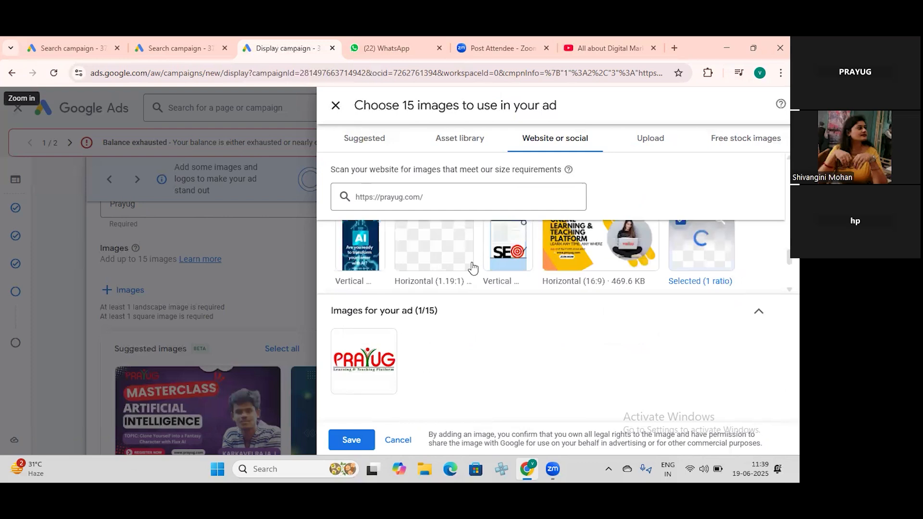
{"action": "scroll", "coordinate": [473, 268], "scroll_direction": "up", "scroll_amount": 1}
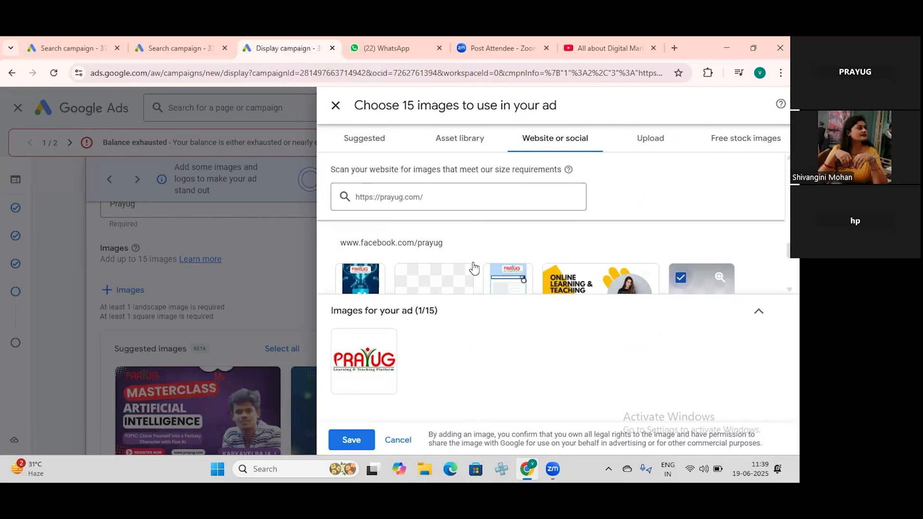
{"action": "scroll", "coordinate": [457, 259], "scroll_direction": "down", "scroll_amount": 1}
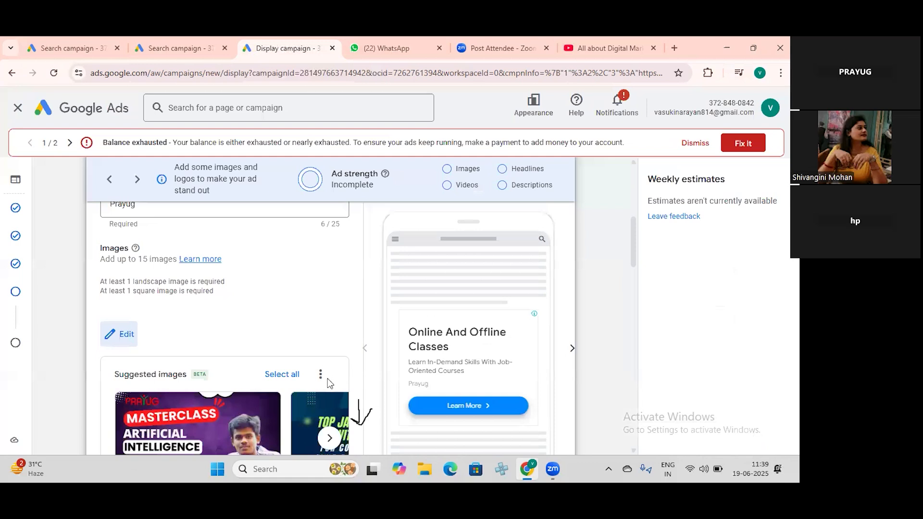
Add the suggested images from the website URL to the ad and review its image section and preview.
{"action": "scroll", "coordinate": [327, 381], "scroll_direction": "down", "scroll_amount": 1}
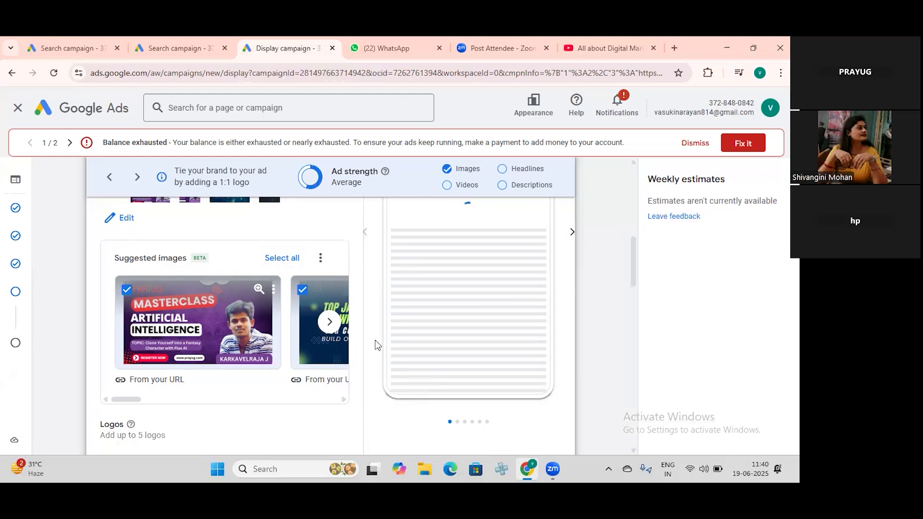
{"action": "scroll", "coordinate": [375, 339], "scroll_direction": "down", "scroll_amount": 7}
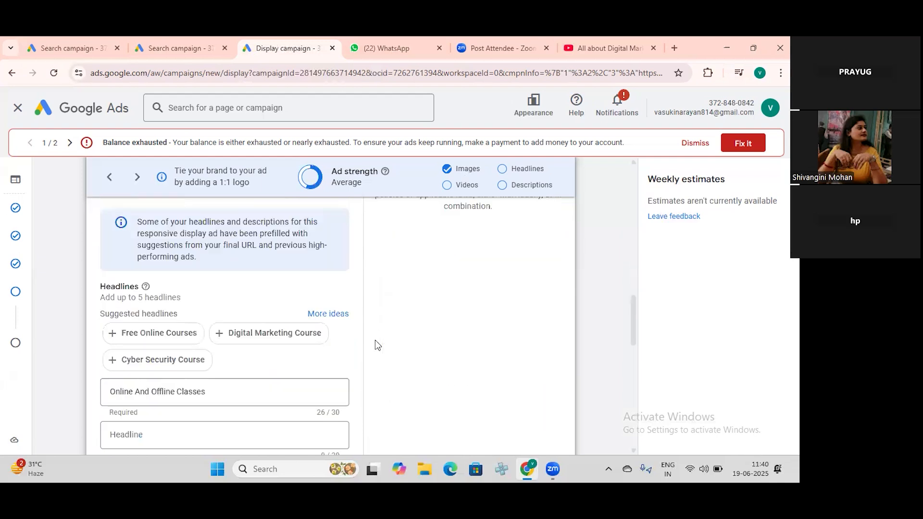
{"action": "scroll", "coordinate": [375, 340], "scroll_direction": "up", "scroll_amount": 6}
{"action": "scroll", "coordinate": [375, 344], "scroll_direction": "up", "scroll_amount": 5}
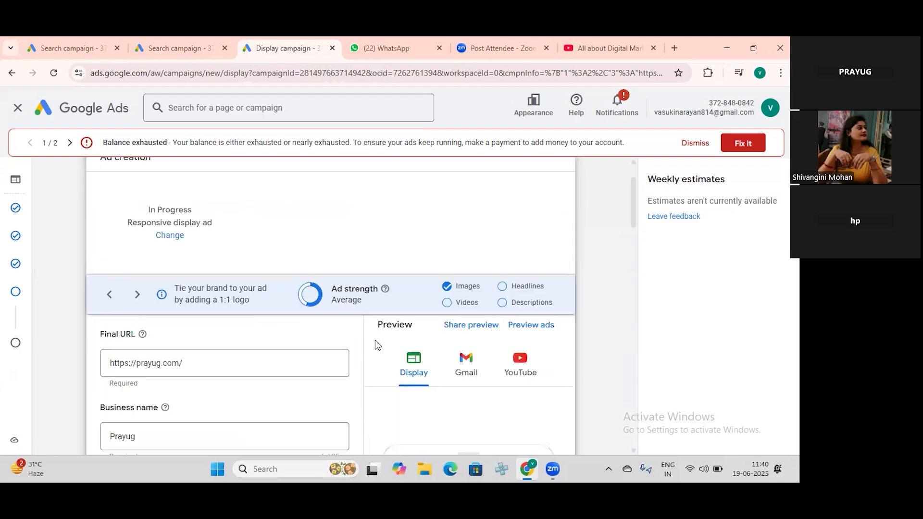
{"action": "scroll", "coordinate": [375, 339], "scroll_direction": "down", "scroll_amount": 4}
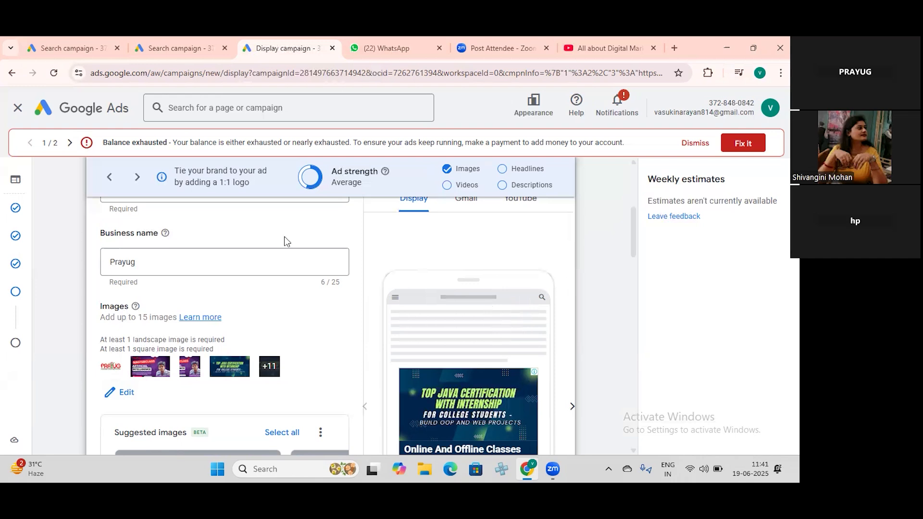
{"action": "scroll", "coordinate": [283, 248], "scroll_direction": "down", "scroll_amount": 2}
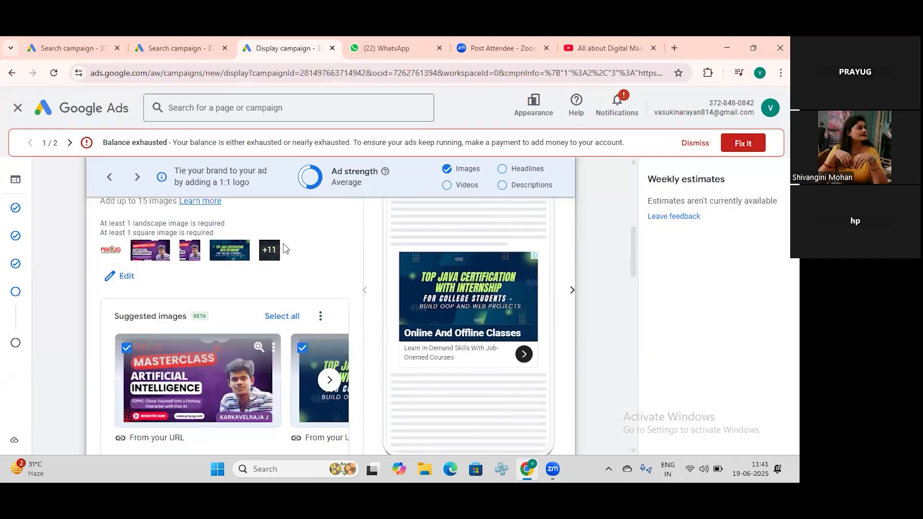
Add the square Prayug logo image from the asset library as the ad's logo and save it.
{"action": "scroll", "coordinate": [284, 248], "scroll_direction": "down", "scroll_amount": 3}
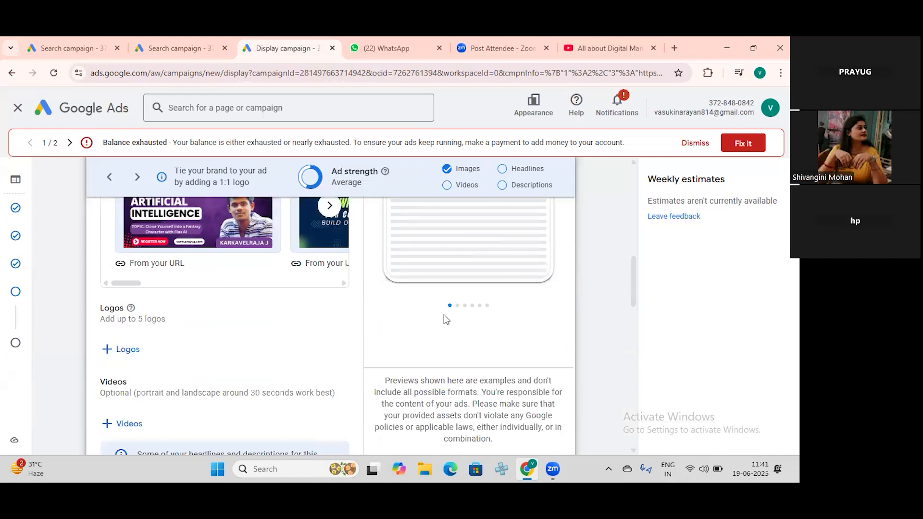
{"action": "scroll", "coordinate": [443, 315], "scroll_direction": "down", "scroll_amount": 1}
{"action": "scroll", "coordinate": [216, 337], "scroll_direction": "up", "scroll_amount": 1}
{"action": "left_click", "coordinate": [115, 349]}
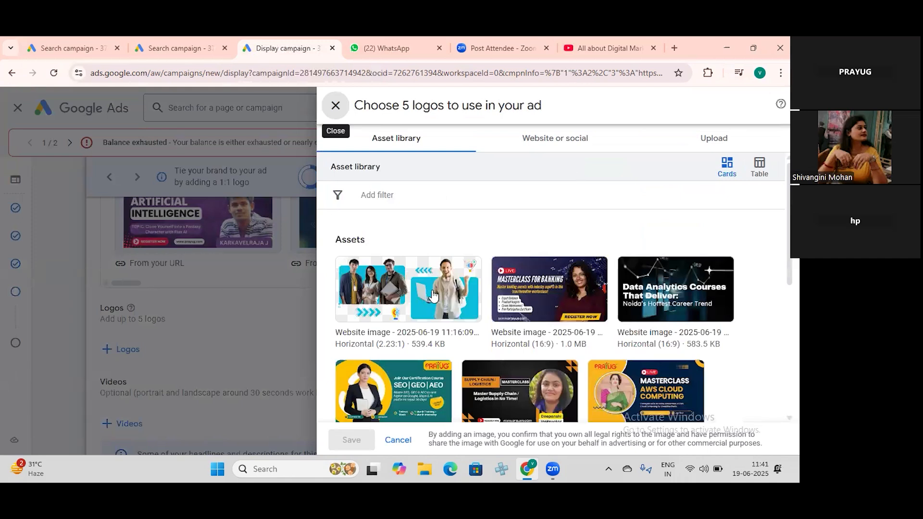
{"action": "scroll", "coordinate": [481, 308], "scroll_direction": "down", "scroll_amount": 1}
{"action": "scroll", "coordinate": [500, 367], "scroll_direction": "down", "scroll_amount": 3}
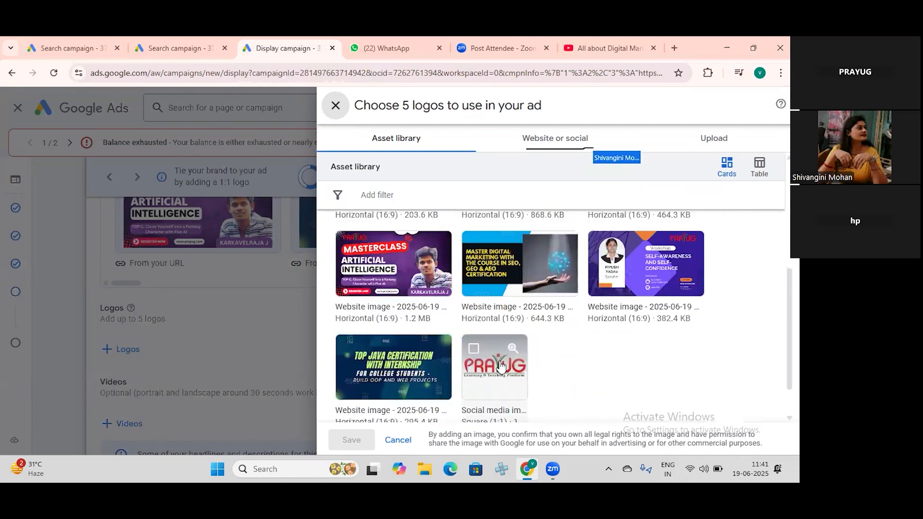
{"action": "left_click", "coordinate": [476, 350]}
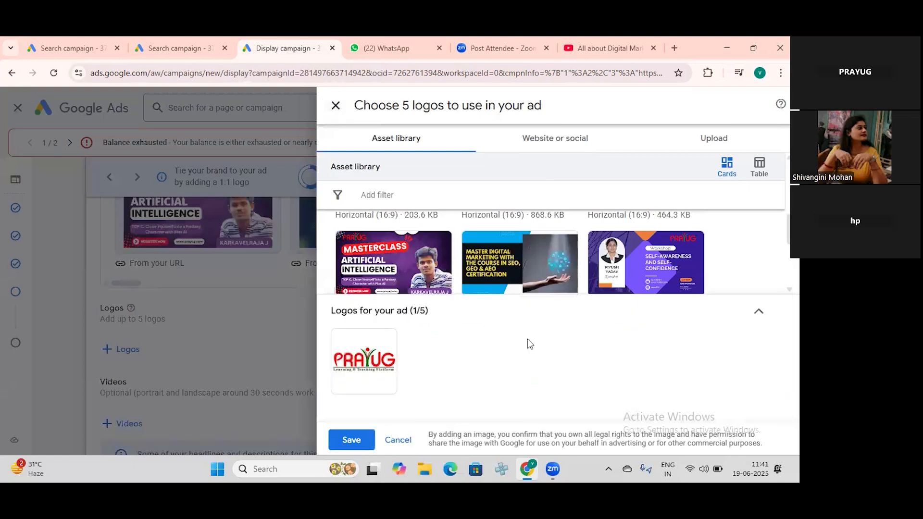
{"action": "left_click", "coordinate": [352, 440]}
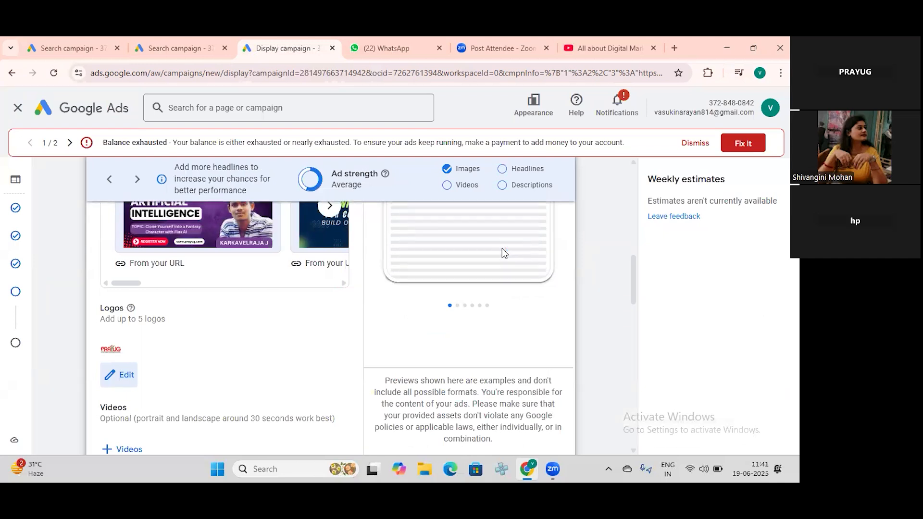
Close the 360 Extreme Browser page, switch back to Google Ads in Chrome and open the ad's video picker.
{"action": "scroll", "coordinate": [502, 286], "scroll_direction": "down", "scroll_amount": 1}
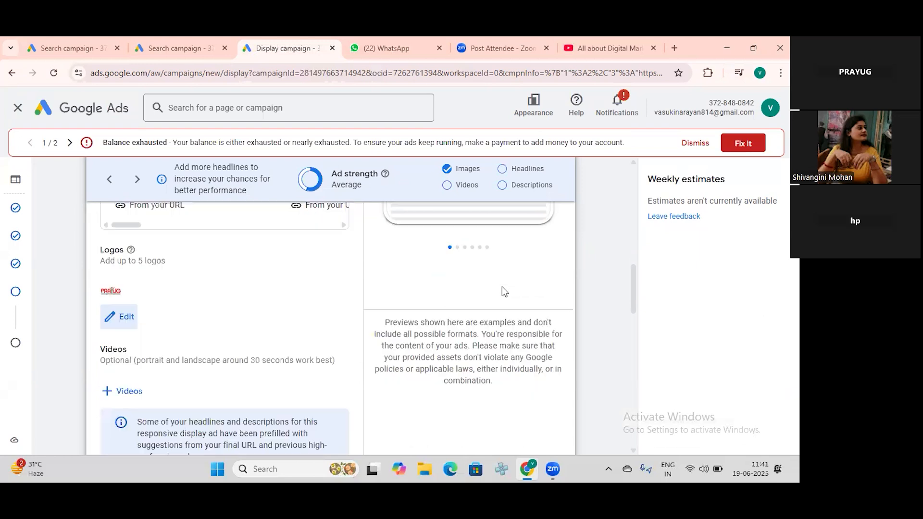
{"action": "scroll", "coordinate": [336, 279], "scroll_direction": "down", "scroll_amount": 1}
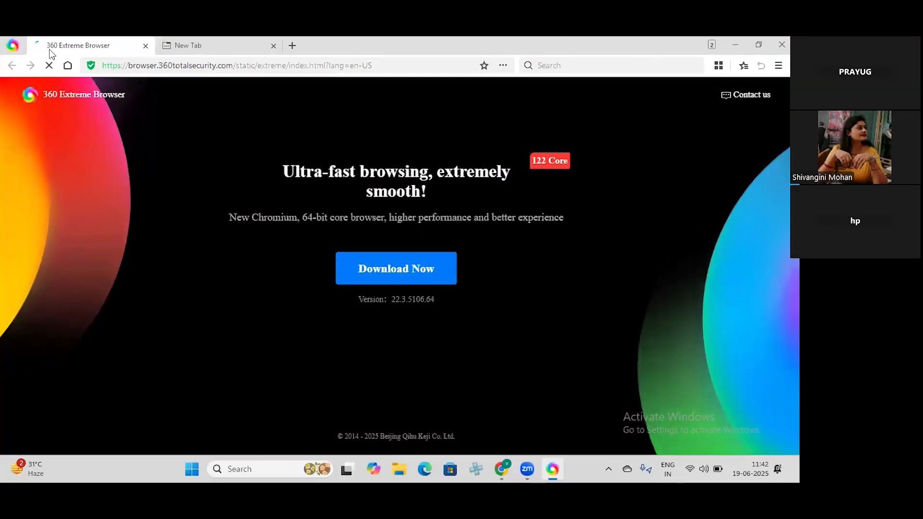
{"action": "left_click", "coordinate": [146, 47]}
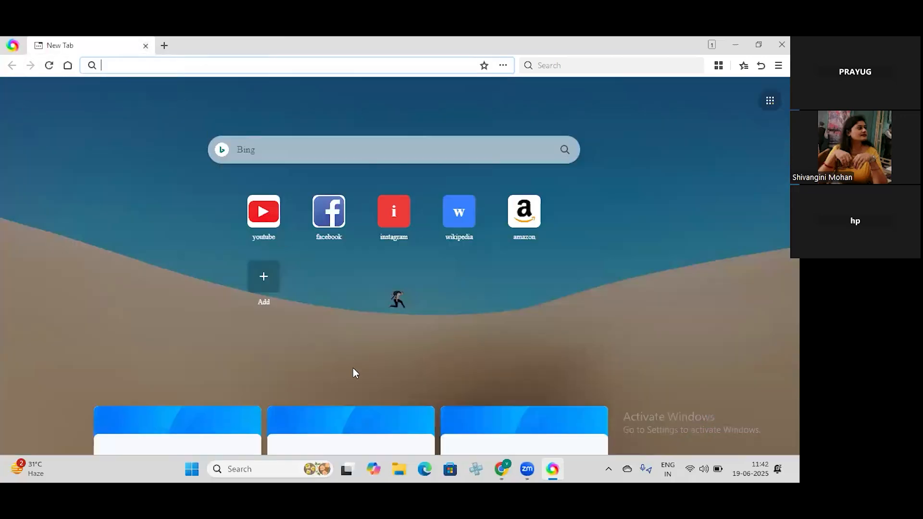
{"action": "left_click", "coordinate": [502, 469]}
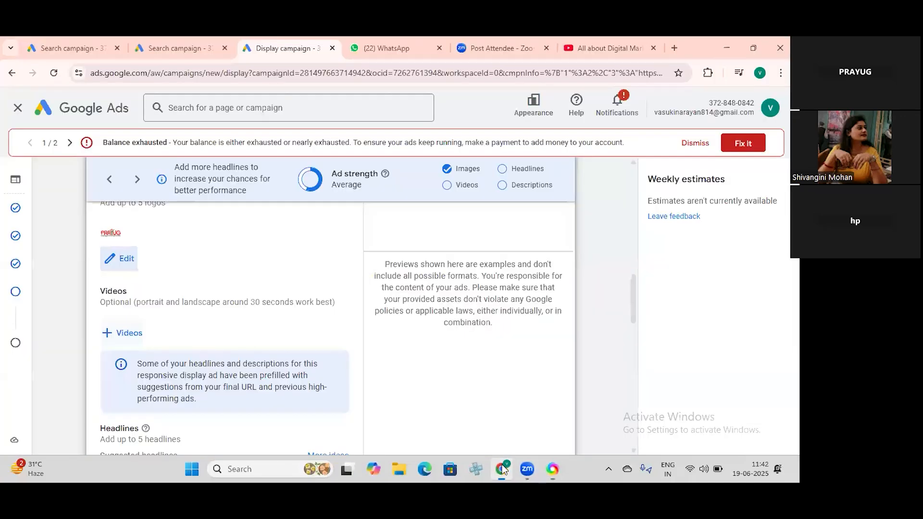
{"action": "left_click", "coordinate": [128, 333]}
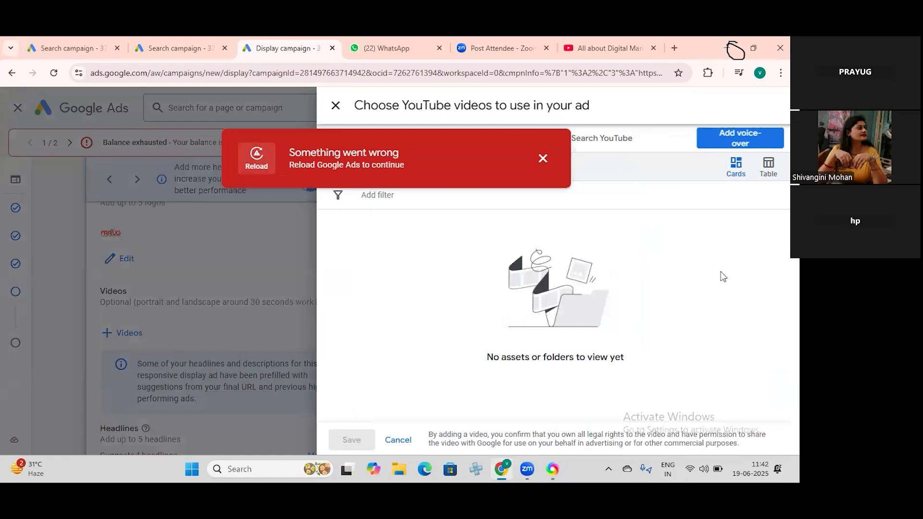
{"action": "left_click", "coordinate": [543, 158]}
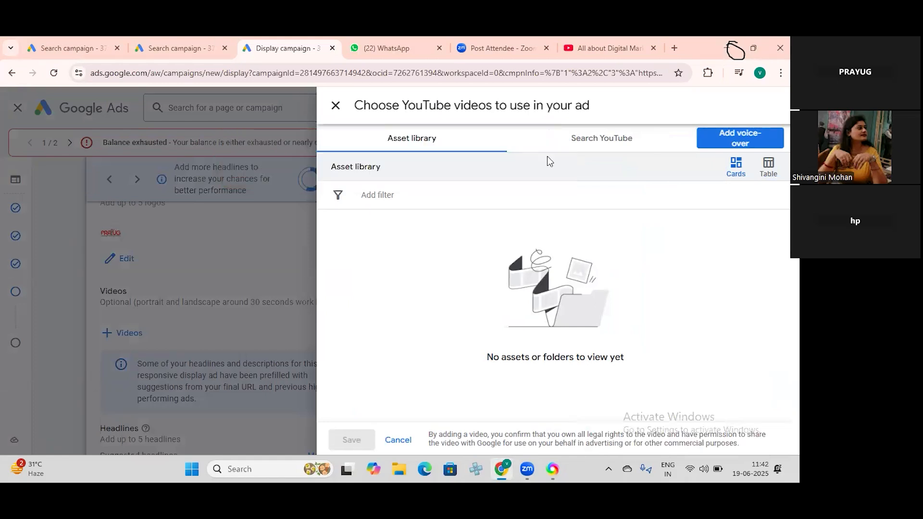
{"action": "left_click", "coordinate": [674, 47]}
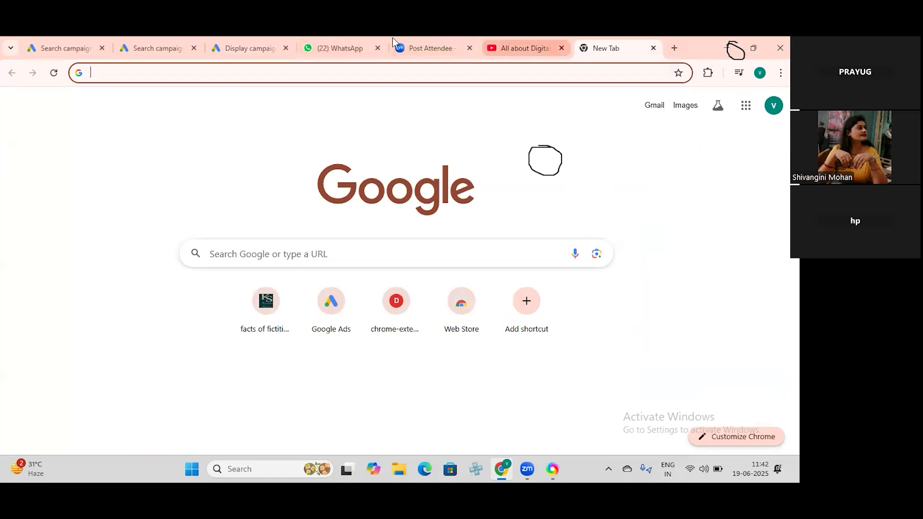
{"action": "left_click", "coordinate": [232, 46]}
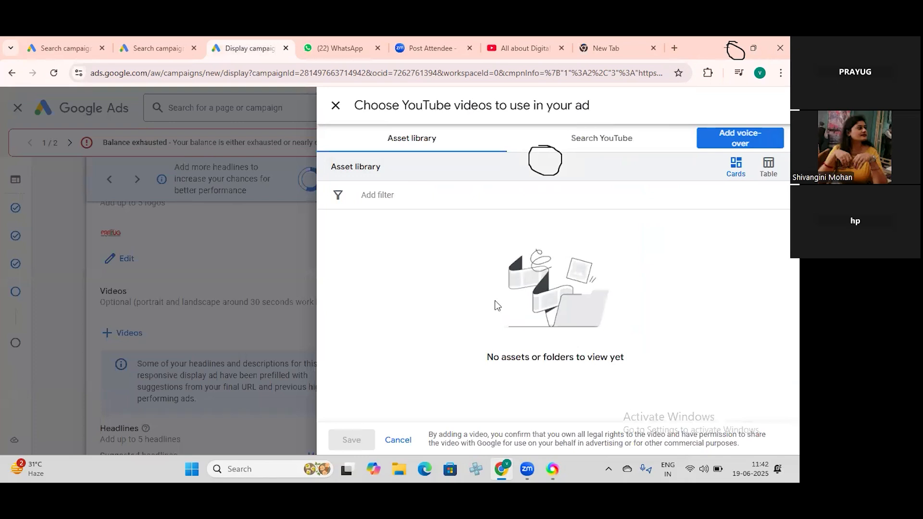
Search YouTube for "prayug" in the video picker and look through the listed videos.
{"action": "left_click", "coordinate": [589, 151]}
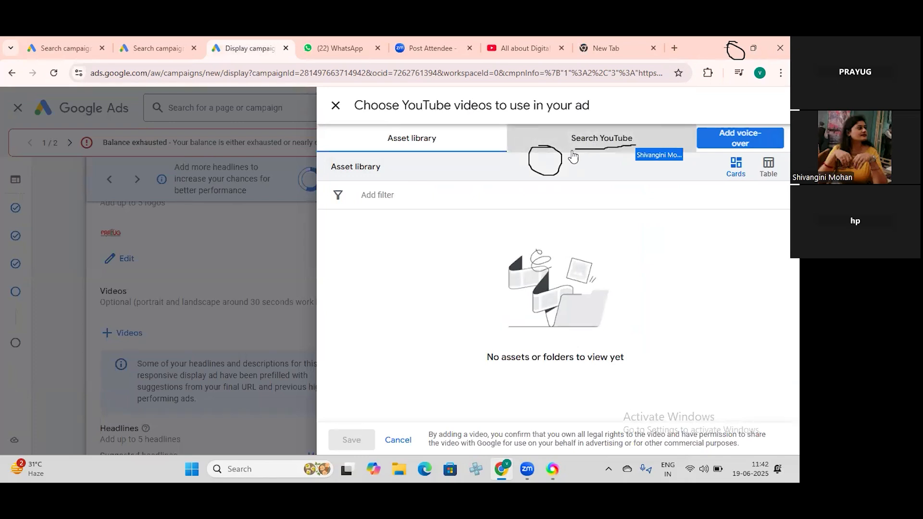
{"action": "left_click", "coordinate": [480, 174]}
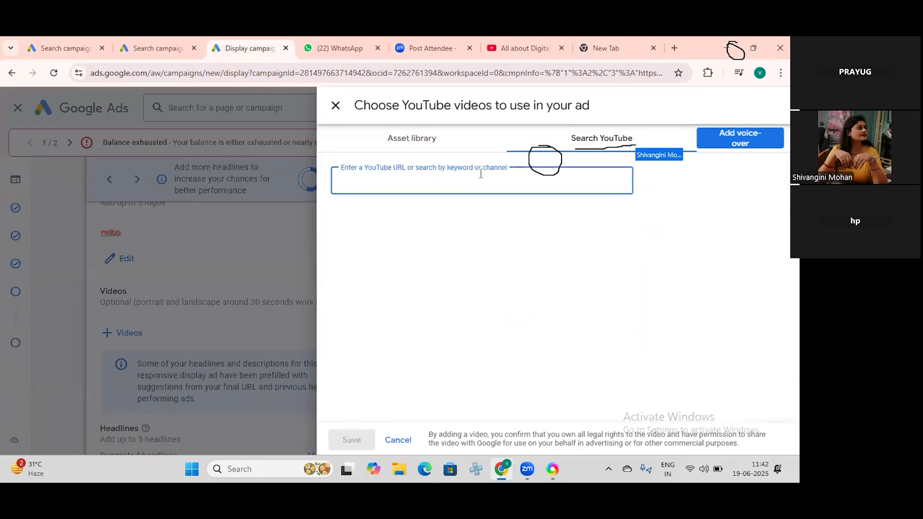
{"action": "type", "text": "prayug"}
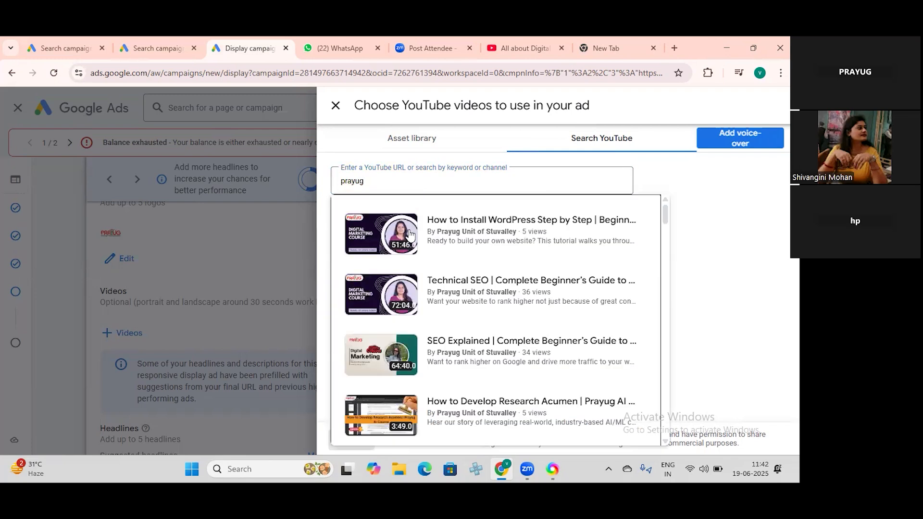
{"action": "scroll", "coordinate": [380, 344], "scroll_direction": "down", "scroll_amount": 1}
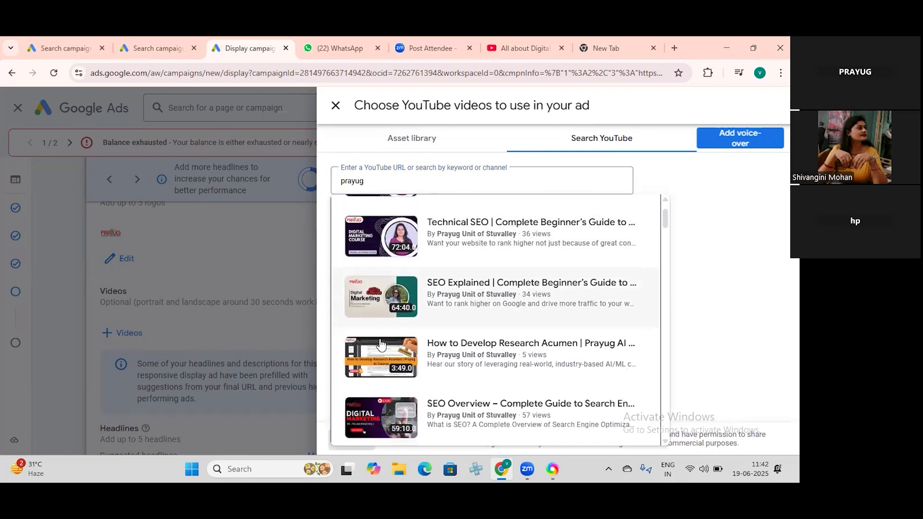
{"action": "scroll", "coordinate": [382, 341], "scroll_direction": "down", "scroll_amount": 3}
{"action": "scroll", "coordinate": [384, 338], "scroll_direction": "down", "scroll_amount": 12}
{"action": "scroll", "coordinate": [384, 336], "scroll_direction": "down", "scroll_amount": 5}
{"action": "scroll", "coordinate": [386, 331], "scroll_direction": "down", "scroll_amount": 4}
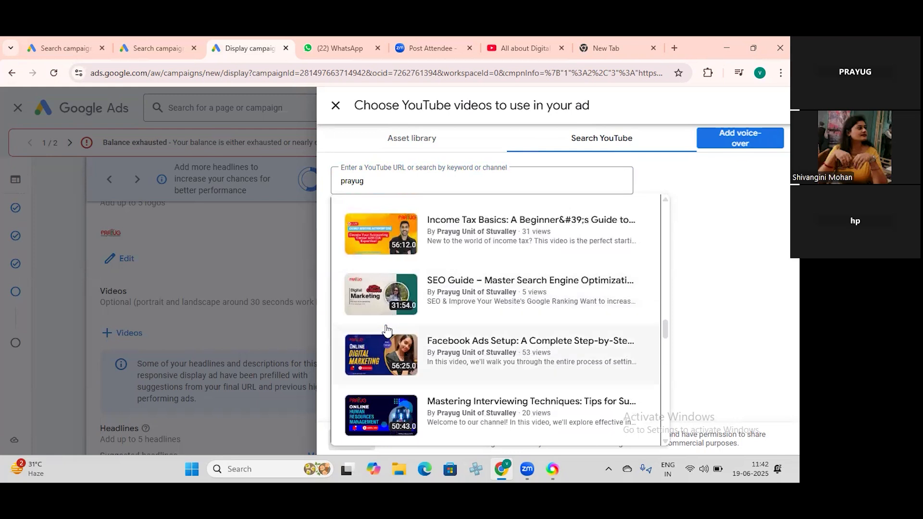
{"action": "scroll", "coordinate": [386, 331], "scroll_direction": "down", "scroll_amount": 9}
{"action": "scroll", "coordinate": [398, 301], "scroll_direction": "down", "scroll_amount": 10}
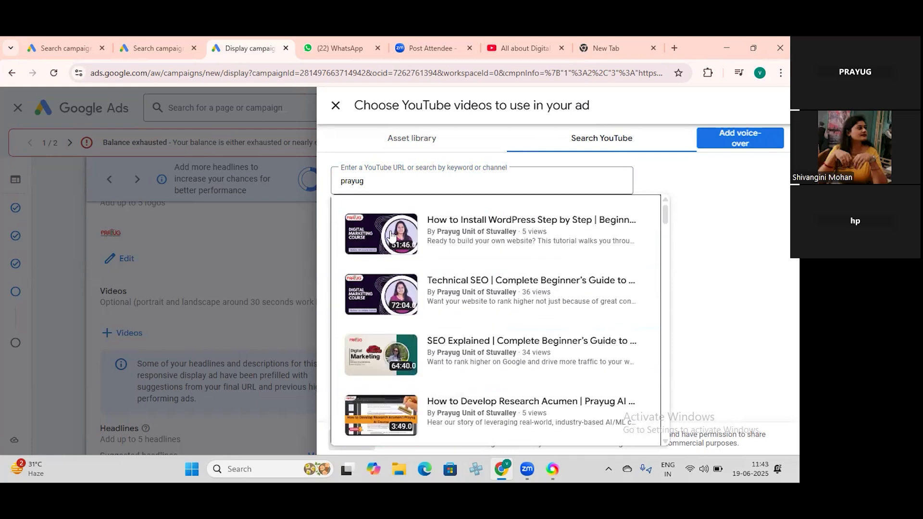
Search YouTube for "firstcry" instead and select the 16-second "First cry.com shop! @ Dindigul" video for the ad.
{"action": "left_click", "coordinate": [373, 180]}
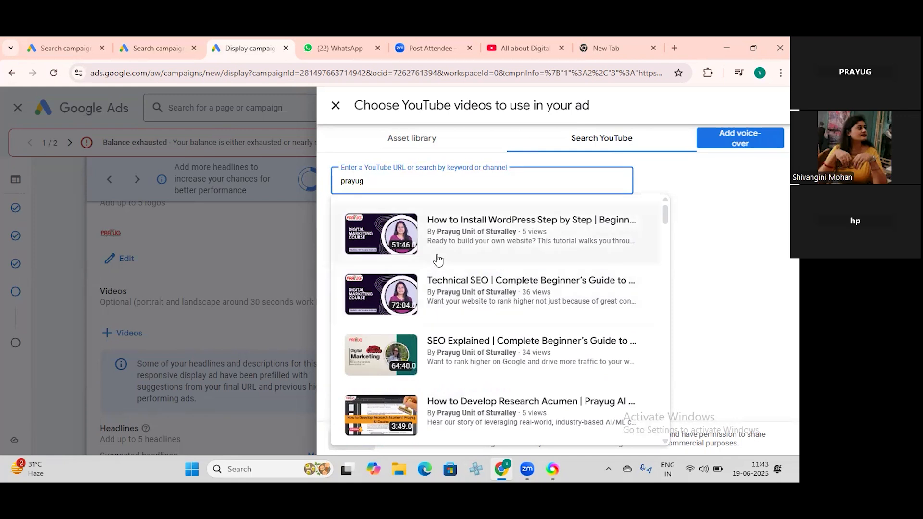
{"action": "key", "text": "BackSpace"}
{"action": "key", "text": "BackSpace"}
{"action": "key", "text": "BackSpace"}
{"action": "key", "text": "BackSpace"}
{"action": "key", "text": "BackSpace"}
{"action": "key", "text": "BackSpace"}
{"action": "type", "text": "fir"}
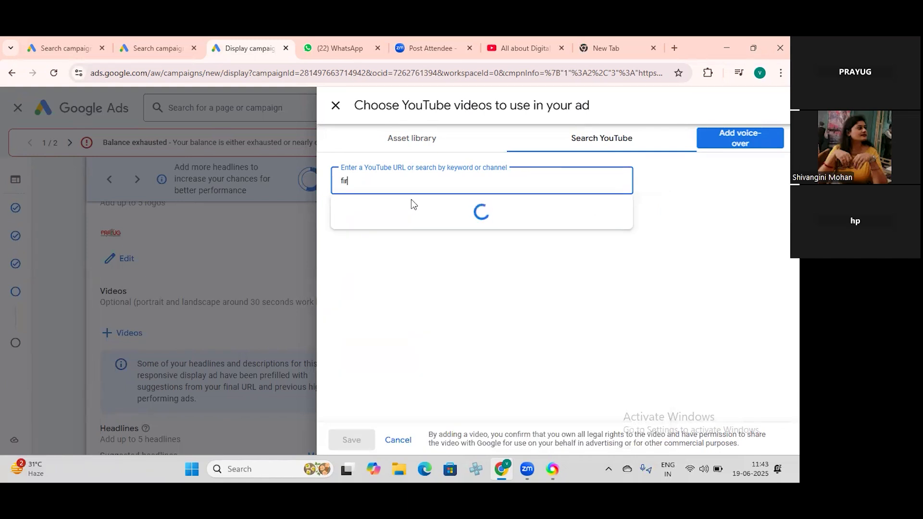
{"action": "type", "text": "stcry"}
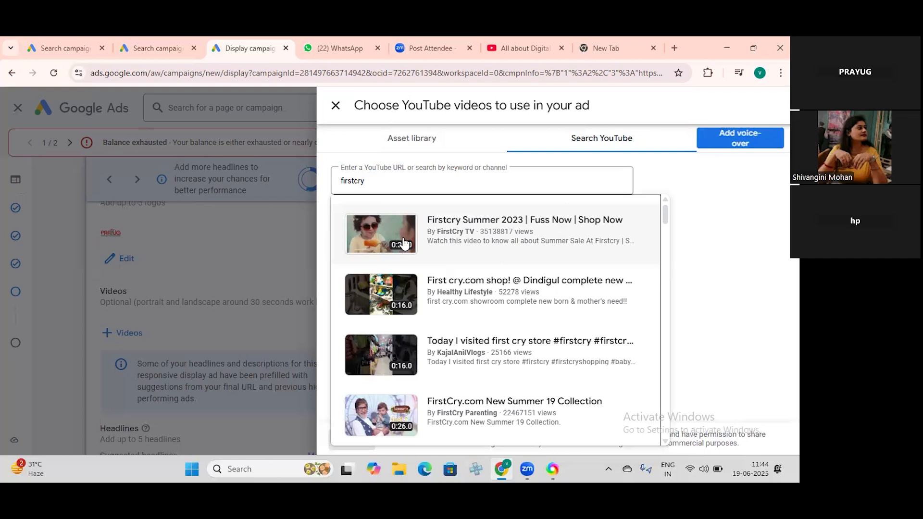
{"action": "key", "text": "XF86AudioMute"}
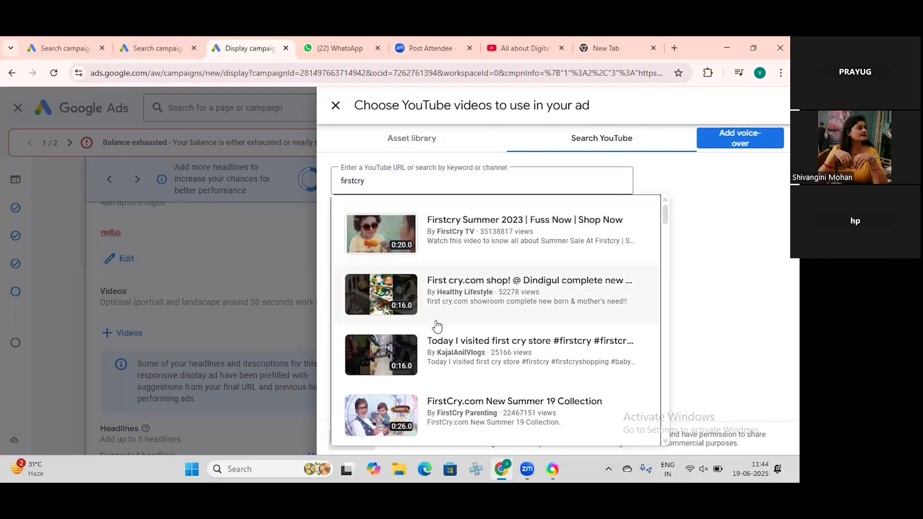
{"action": "key", "text": "XF86AudioMute"}
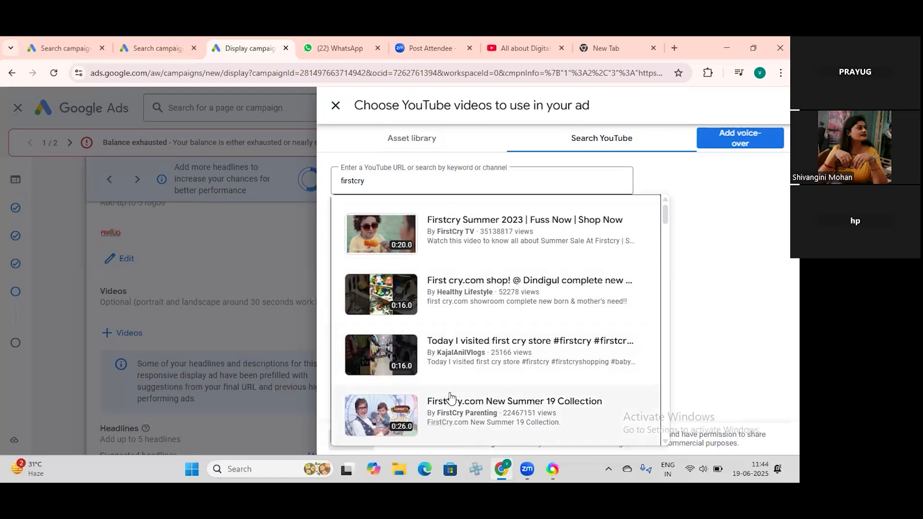
{"action": "left_click", "coordinate": [390, 295]}
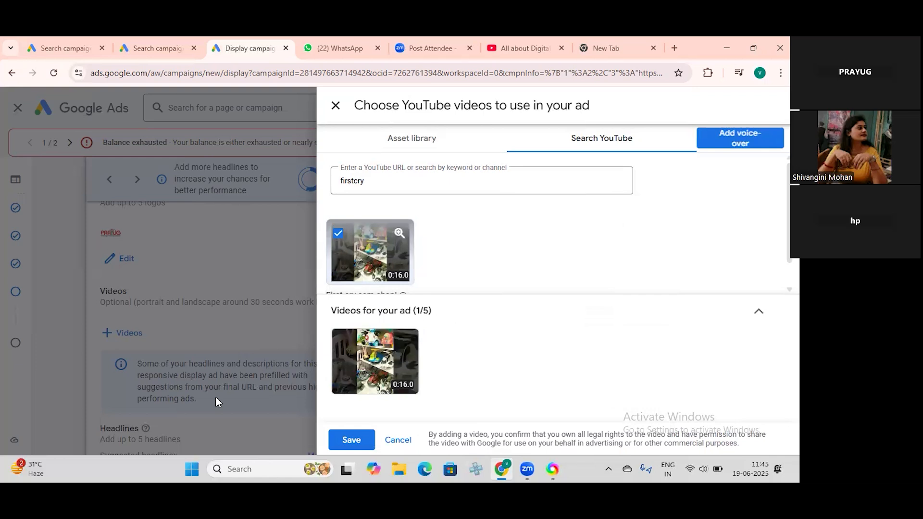
Save the selected YouTube video to the responsive display ad.
{"action": "left_click", "coordinate": [352, 440]}
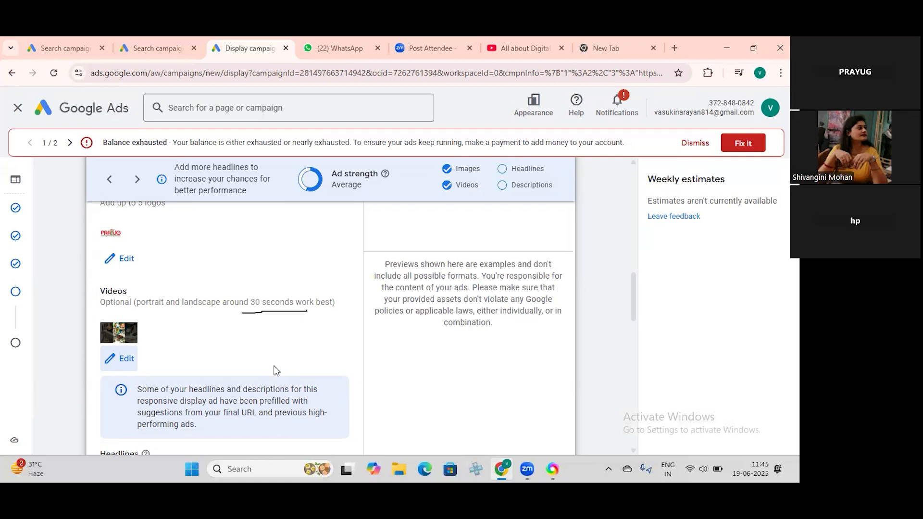
Change the ad's first headline to "Online And Offline Courses".
{"action": "scroll", "coordinate": [277, 370], "scroll_direction": "down", "scroll_amount": 1}
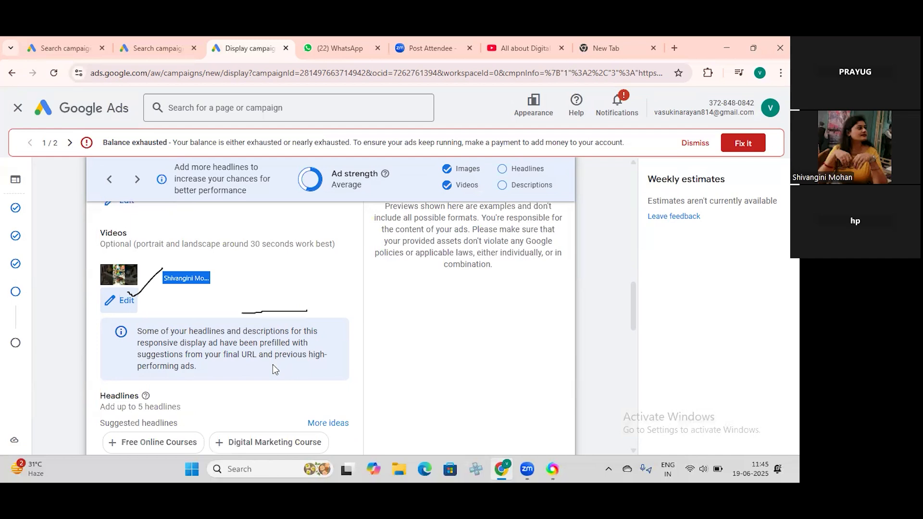
{"action": "scroll", "coordinate": [273, 364], "scroll_direction": "down", "scroll_amount": 1}
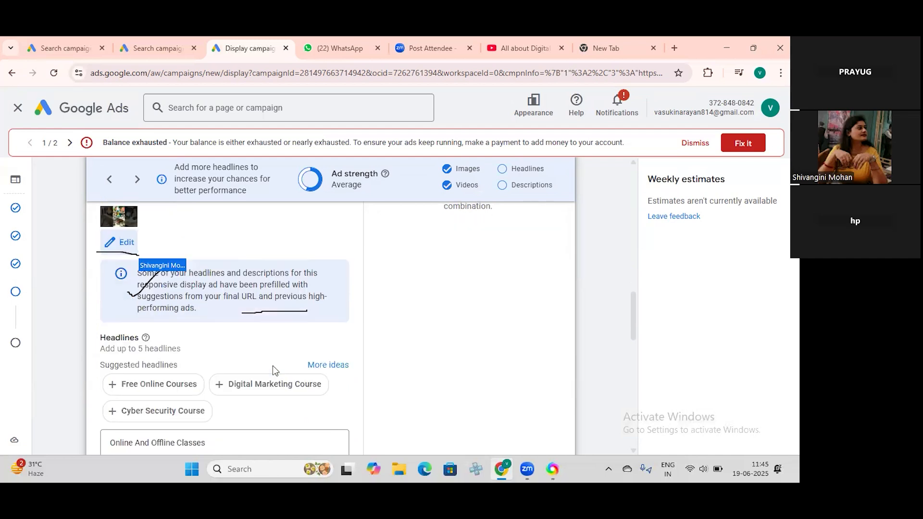
{"action": "scroll", "coordinate": [222, 355], "scroll_direction": "down", "scroll_amount": 1}
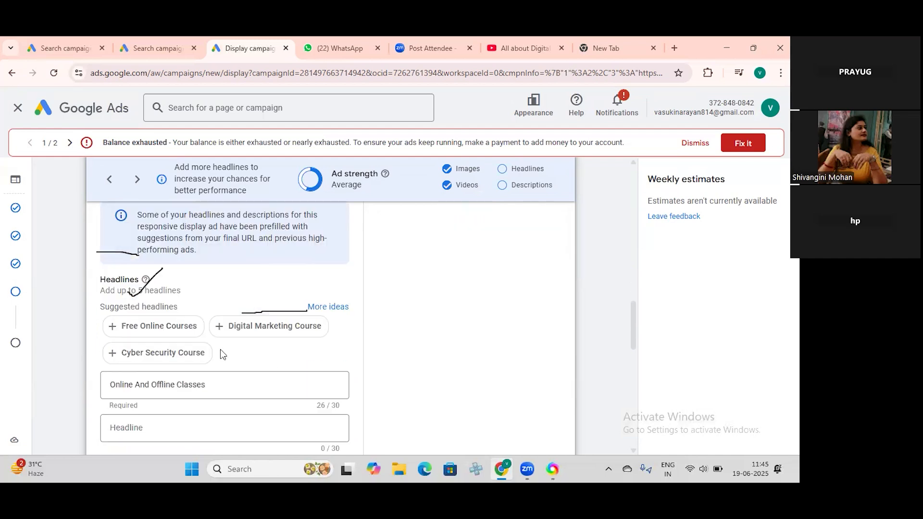
{"action": "scroll", "coordinate": [223, 354], "scroll_direction": "down", "scroll_amount": 1}
{"action": "scroll", "coordinate": [222, 354], "scroll_direction": "up", "scroll_amount": 1}
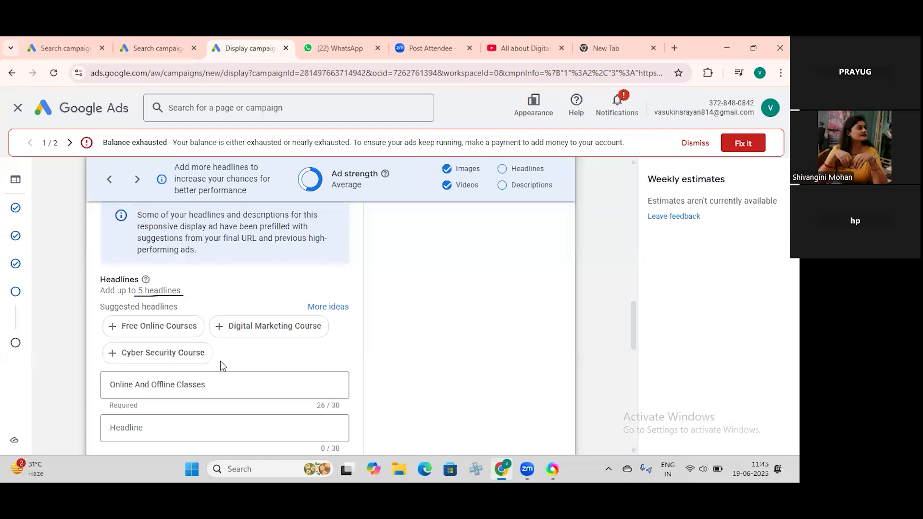
{"action": "left_click", "coordinate": [198, 353]}
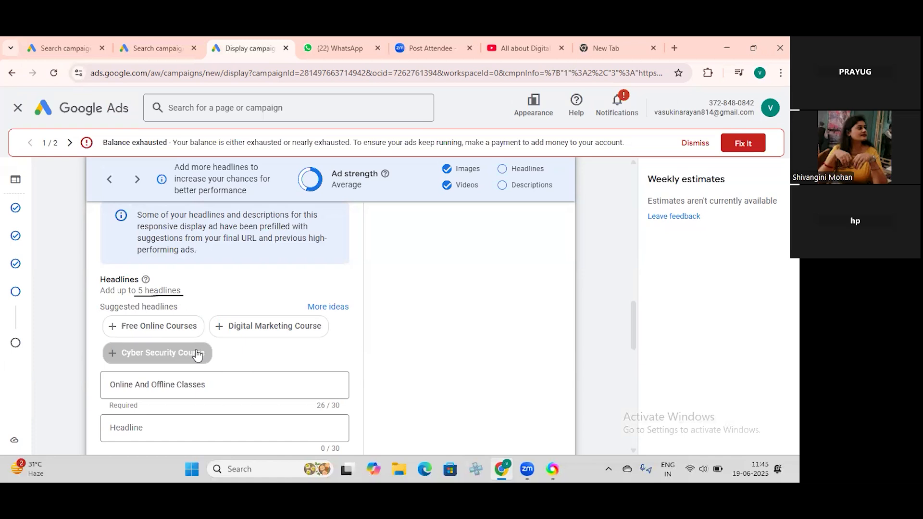
{"action": "left_click", "coordinate": [210, 383]}
{"action": "key", "text": "BackSpace"}
{"action": "key", "text": "BackSpace"}
{"action": "key", "text": "BackSpace"}
{"action": "key", "text": "BackSpace"}
{"action": "key", "text": "BackSpace"}
{"action": "key", "text": "BackSpace"}
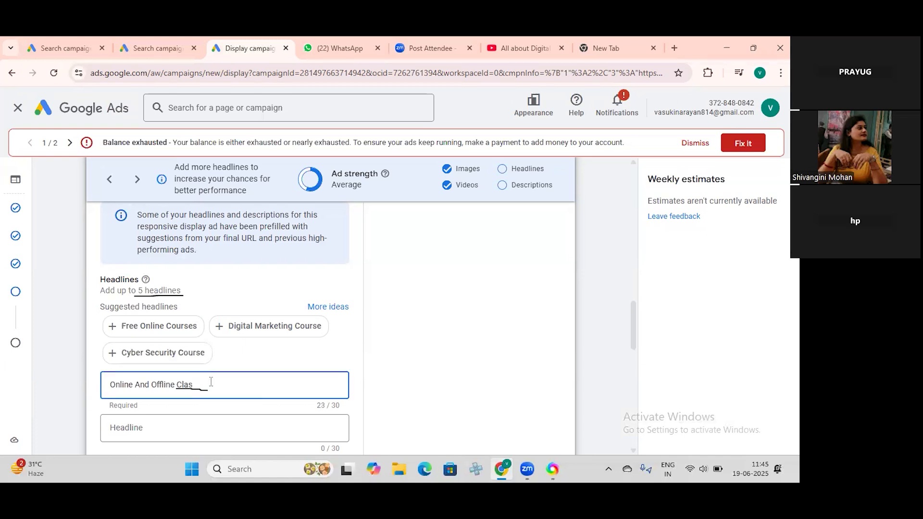
{"action": "type", "text": "ourses"}
Look through the suggested ideas for the ad's second headline and check the long headline below.
{"action": "left_click", "coordinate": [208, 426]}
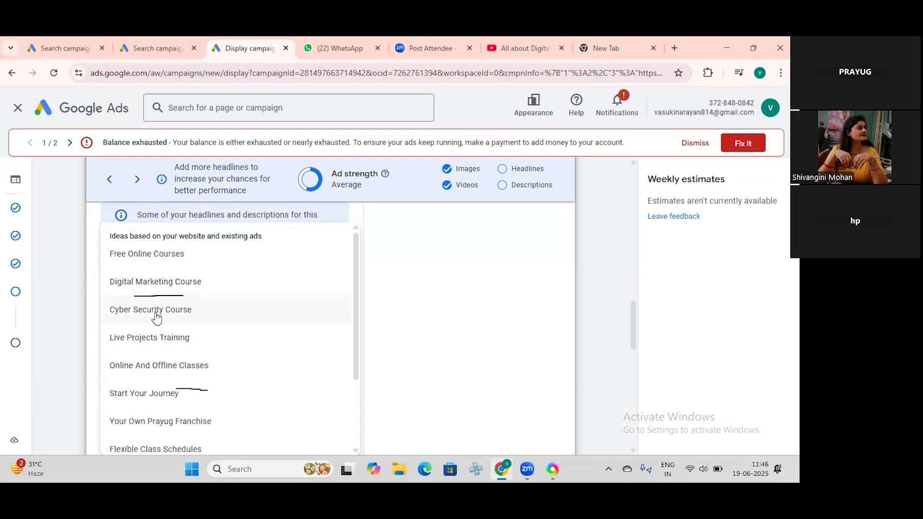
{"action": "left_click", "coordinate": [51, 311]}
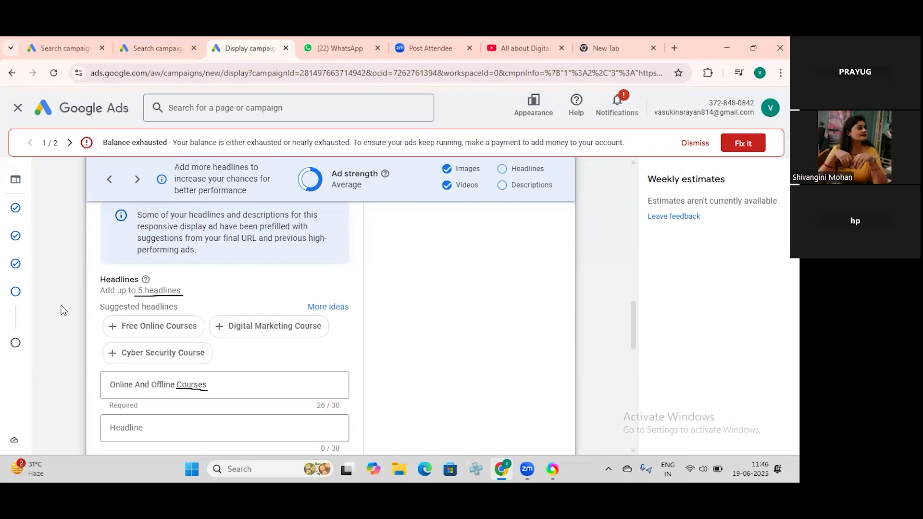
{"action": "left_click", "coordinate": [152, 430]}
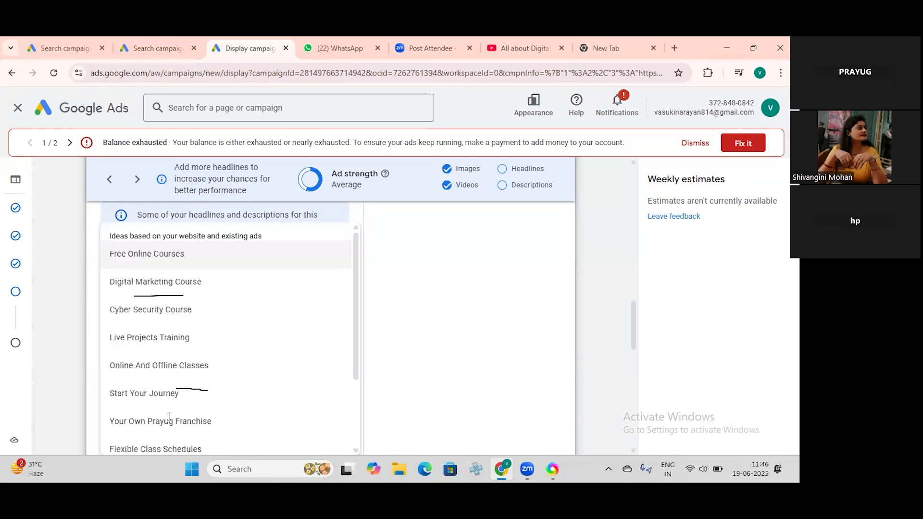
{"action": "scroll", "coordinate": [243, 330], "scroll_direction": "down", "scroll_amount": 2}
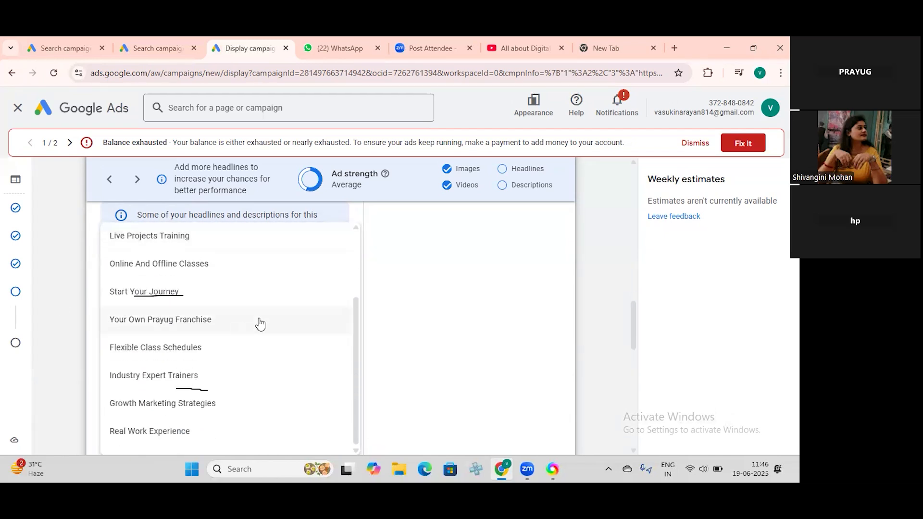
{"action": "left_click", "coordinate": [390, 287]}
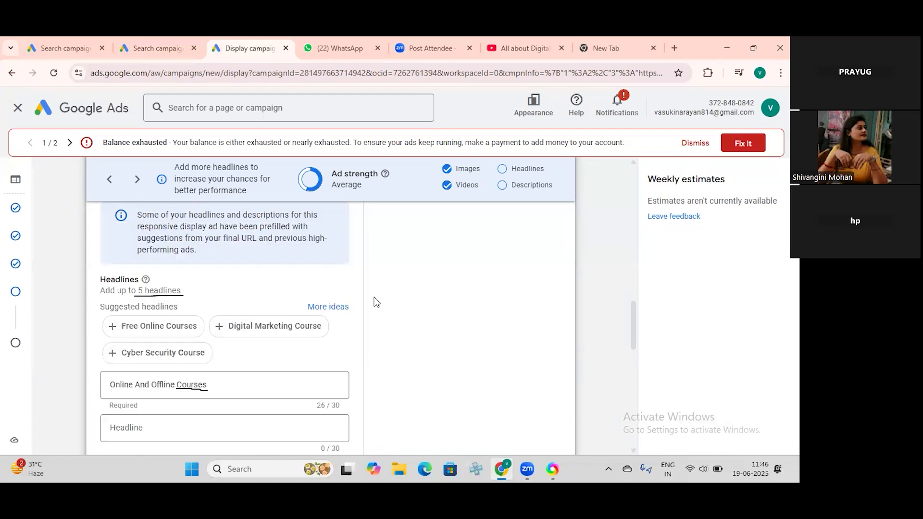
{"action": "left_click", "coordinate": [179, 426]}
{"action": "scroll", "coordinate": [179, 427], "scroll_direction": "down", "scroll_amount": 1}
{"action": "left_click", "coordinate": [474, 333]}
{"action": "scroll", "coordinate": [269, 367], "scroll_direction": "down", "scroll_amount": 3}
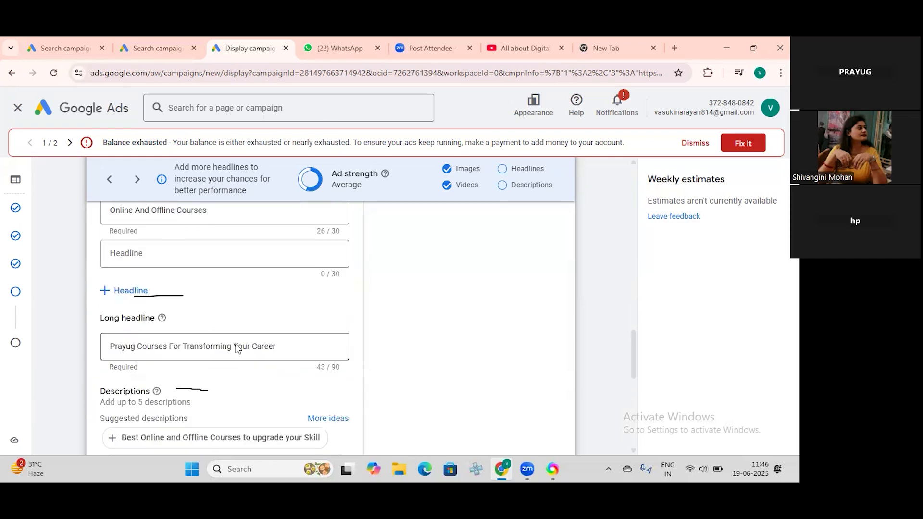
{"action": "left_click", "coordinate": [141, 260]}
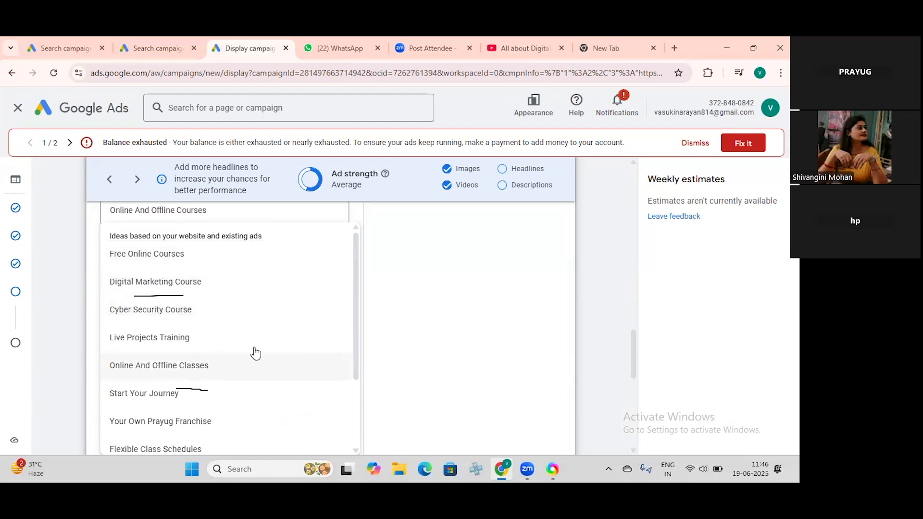
{"action": "left_click", "coordinate": [447, 303]}
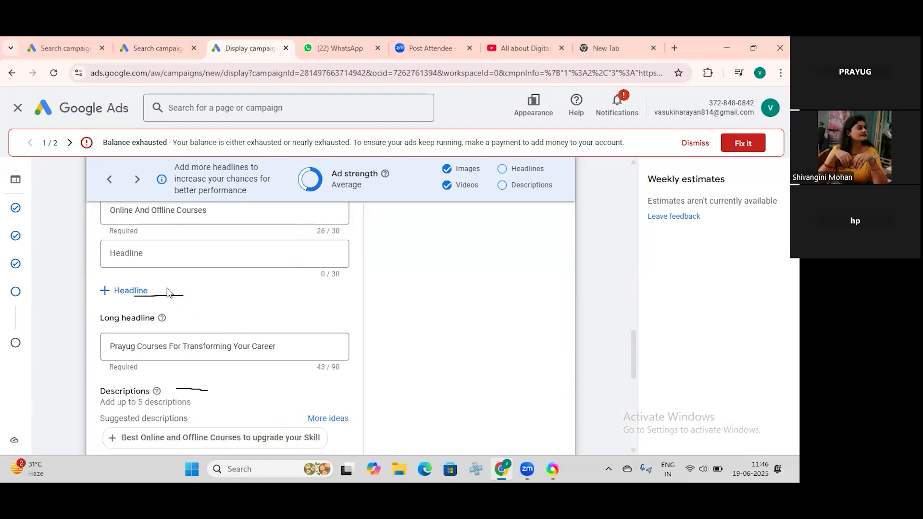
Try the suggested "Cyber Security Course" as the second headline and clear it again.
{"action": "left_click", "coordinate": [155, 254]}
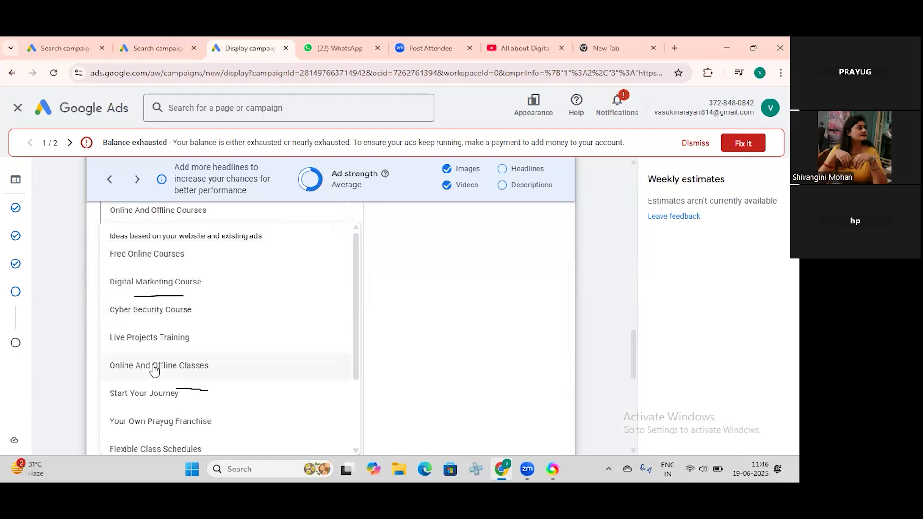
{"action": "left_click", "coordinate": [154, 311]}
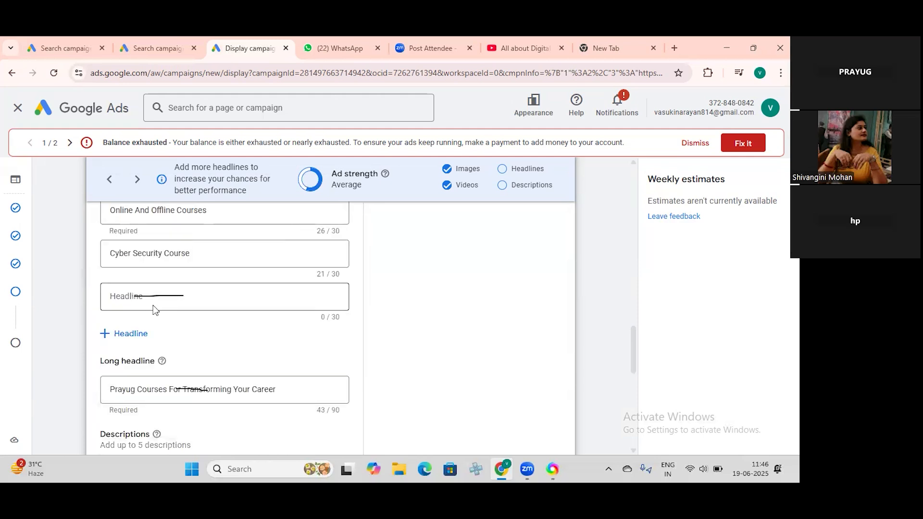
{"action": "left_click", "coordinate": [196, 254]}
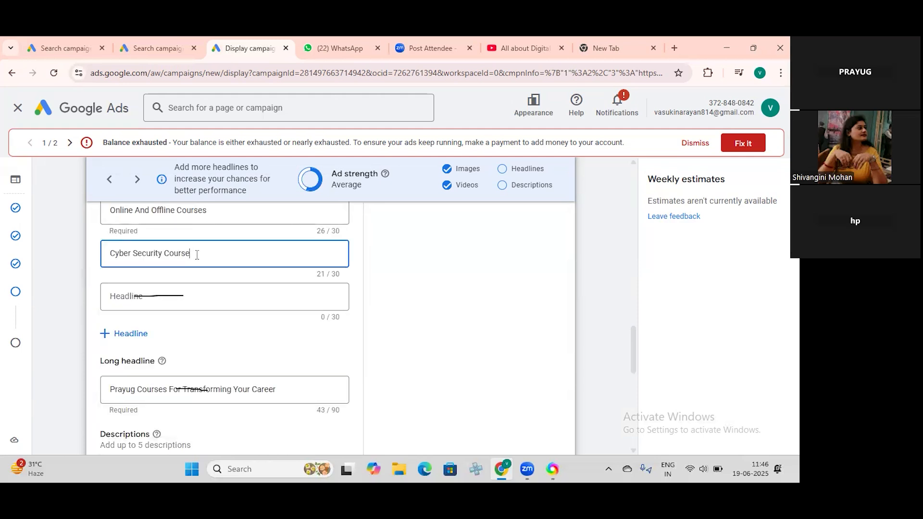
{"action": "key", "text": "BackSpace"}
{"action": "key", "text": "BackSpace"}
{"action": "key", "text": "BackSpace"}
{"action": "key", "text": "BackSpace"}
{"action": "key", "text": "BackSpace"}
{"action": "key", "text": "BackSpace"}
{"action": "key", "text": "BackSpace"}
{"action": "key", "text": "BackSpace"}
{"action": "key", "text": "BackSpace"}
{"action": "key", "text": "BackSpace"}
{"action": "key", "text": "BackSpace"}
{"action": "key", "text": "BackSpace"}
{"action": "key", "text": "BackSpace"}
{"action": "key", "text": "BackSpace"}
{"action": "key", "text": "BackSpace"}
{"action": "key", "text": "BackSpace"}
{"action": "key", "text": "BackSpace"}
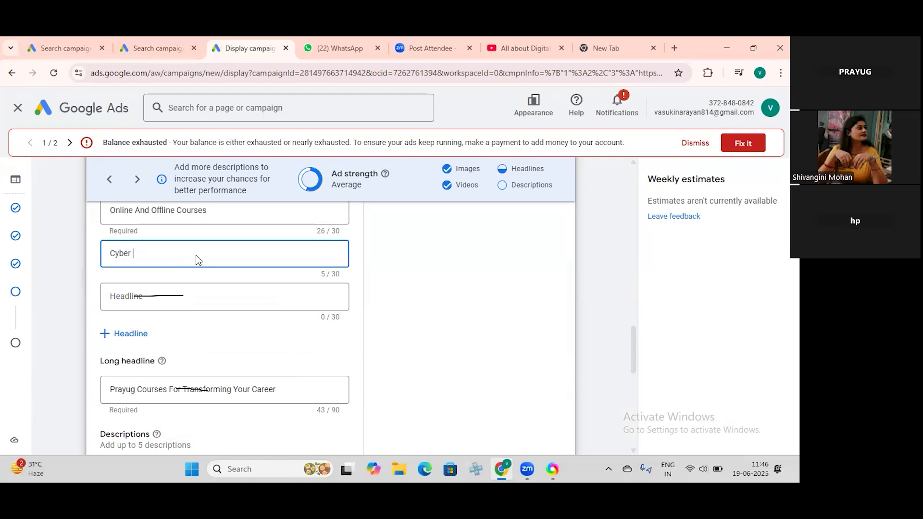
{"action": "key", "text": "BackSpace"}
{"action": "key", "text": "BackSpace"}
{"action": "key", "text": "BackSpace"}
{"action": "key", "text": "BackSpace"}
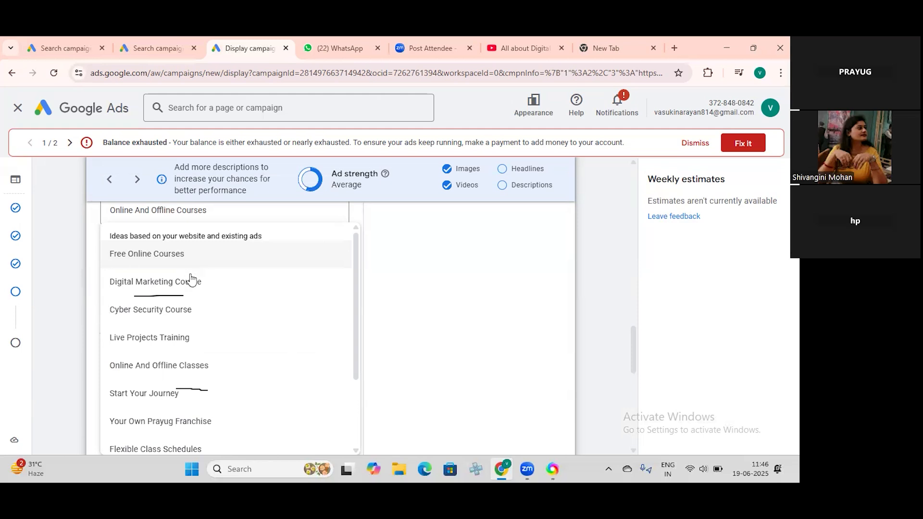
Fill headlines two to five with the suggestions "Real Work Experience", "Flexible Class Schedules", "Growth Marketing Strategies" and "Industry Expert Trainers".
{"action": "scroll", "coordinate": [235, 397], "scroll_direction": "down", "scroll_amount": 3}
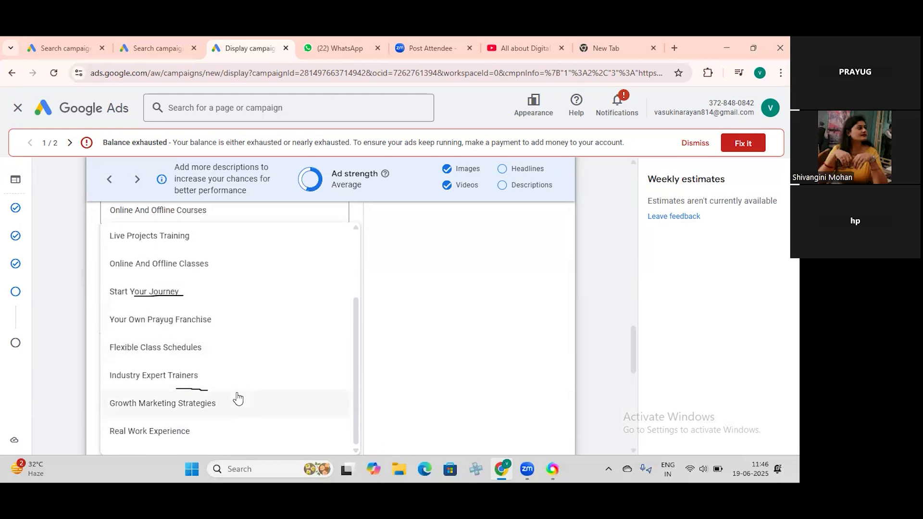
{"action": "left_click", "coordinate": [153, 434]}
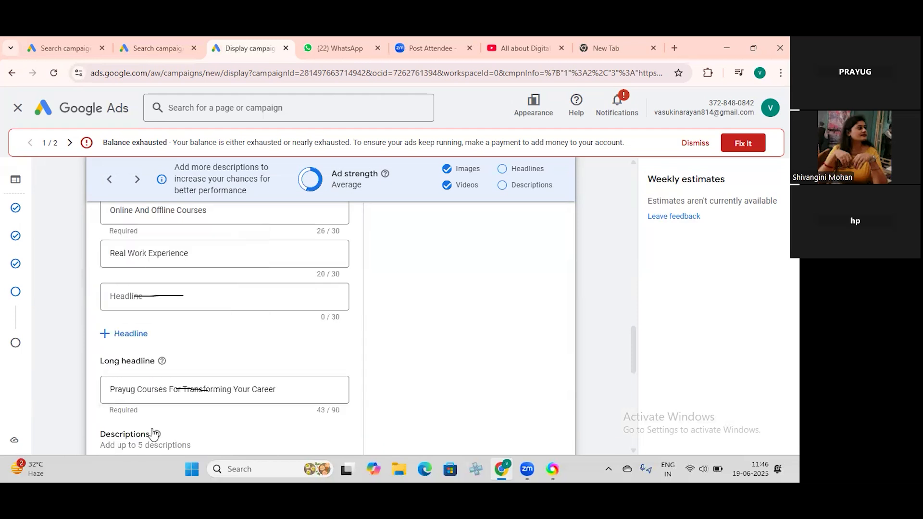
{"action": "left_click", "coordinate": [192, 293]}
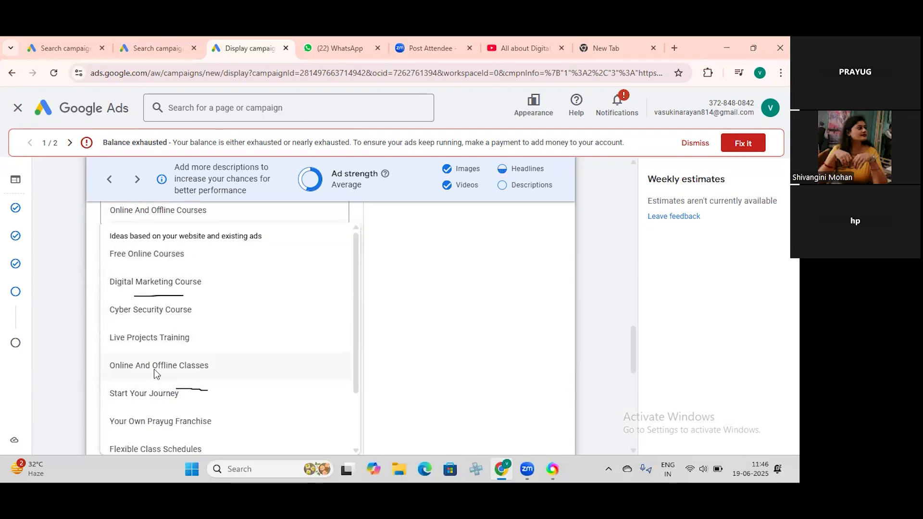
{"action": "scroll", "coordinate": [152, 383], "scroll_direction": "down", "scroll_amount": 1}
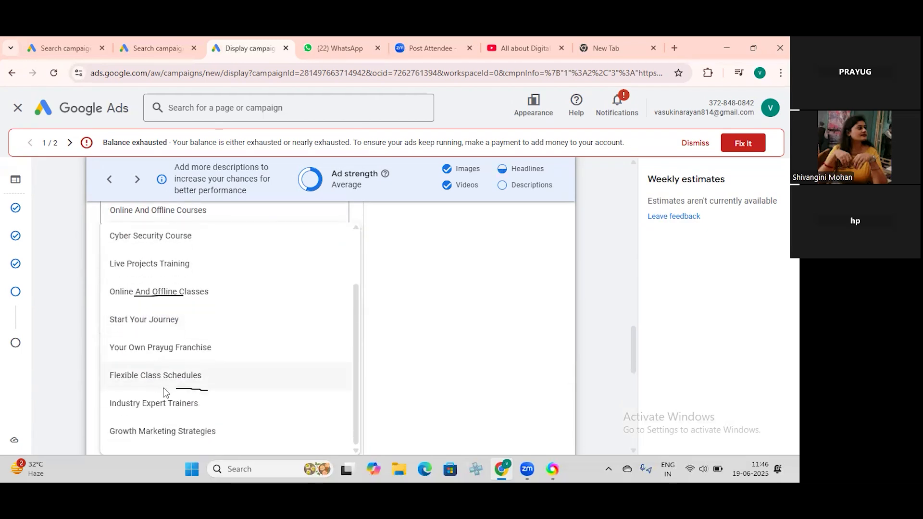
{"action": "left_click", "coordinate": [168, 383]}
{"action": "left_click", "coordinate": [160, 340]}
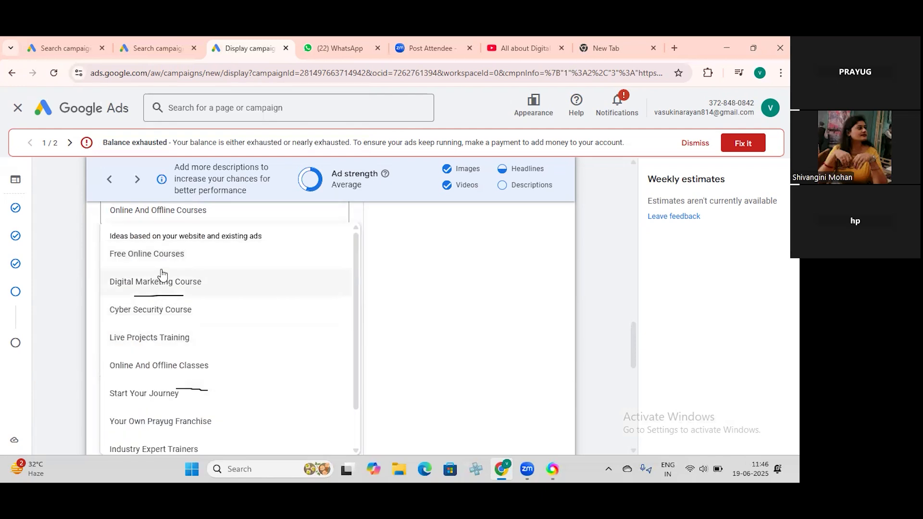
{"action": "scroll", "coordinate": [163, 284], "scroll_direction": "down", "scroll_amount": 1}
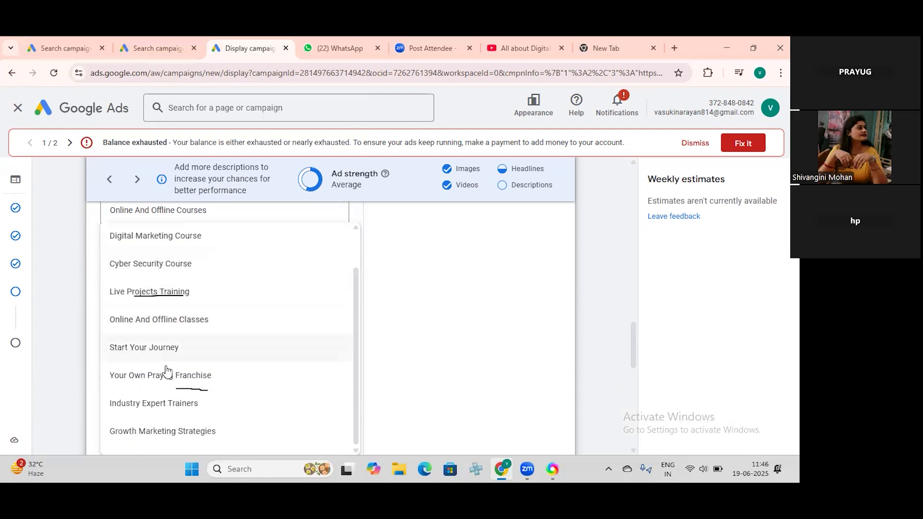
{"action": "left_click", "coordinate": [143, 433]}
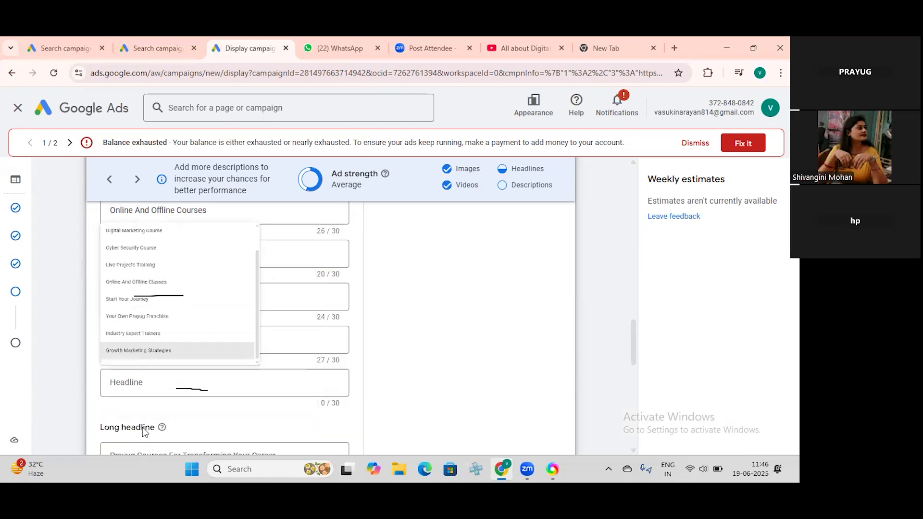
{"action": "left_click", "coordinate": [149, 382]}
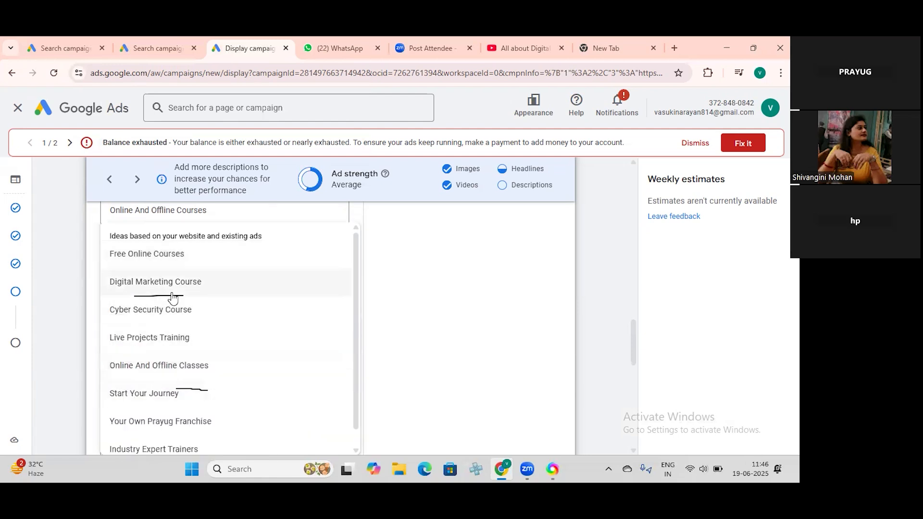
{"action": "scroll", "coordinate": [154, 433], "scroll_direction": "down", "scroll_amount": 1}
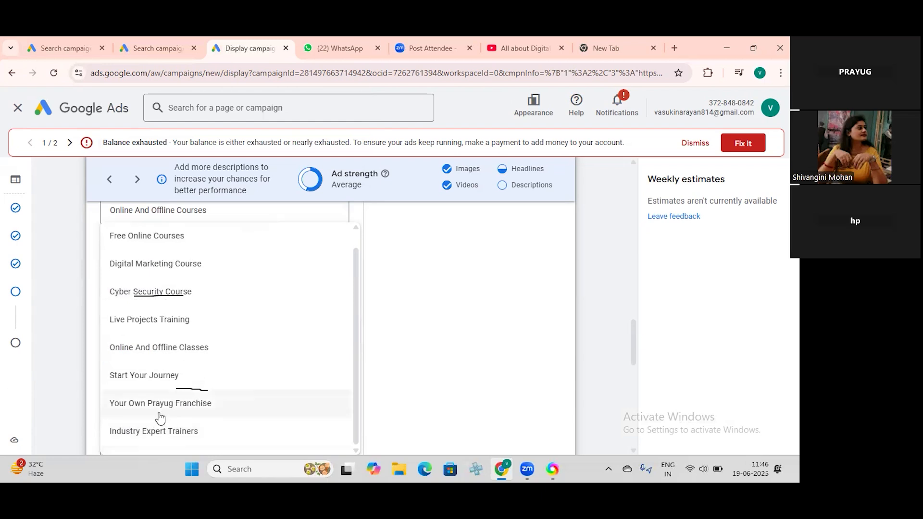
{"action": "left_click", "coordinate": [161, 433]}
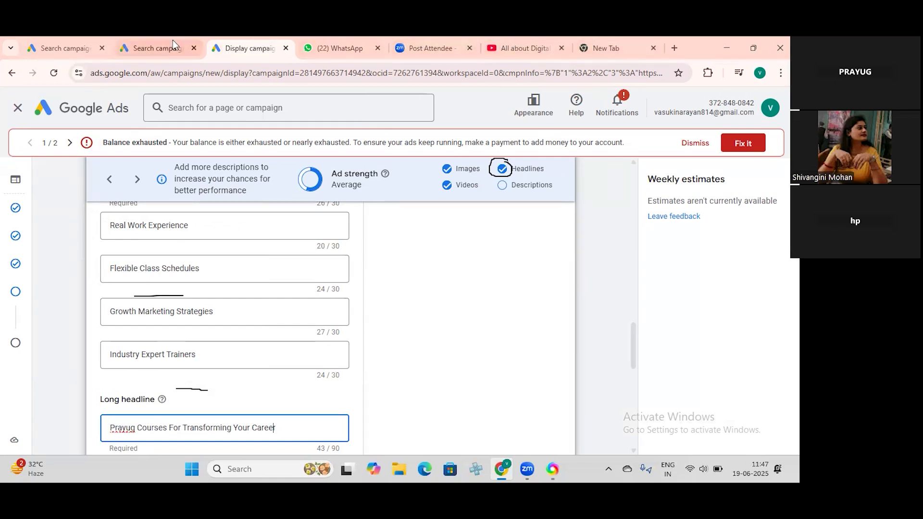
Search Google for "prayug" in the empty browser tab, open Prayug.com and look through its homepage text.
{"action": "left_click", "coordinate": [624, 48]}
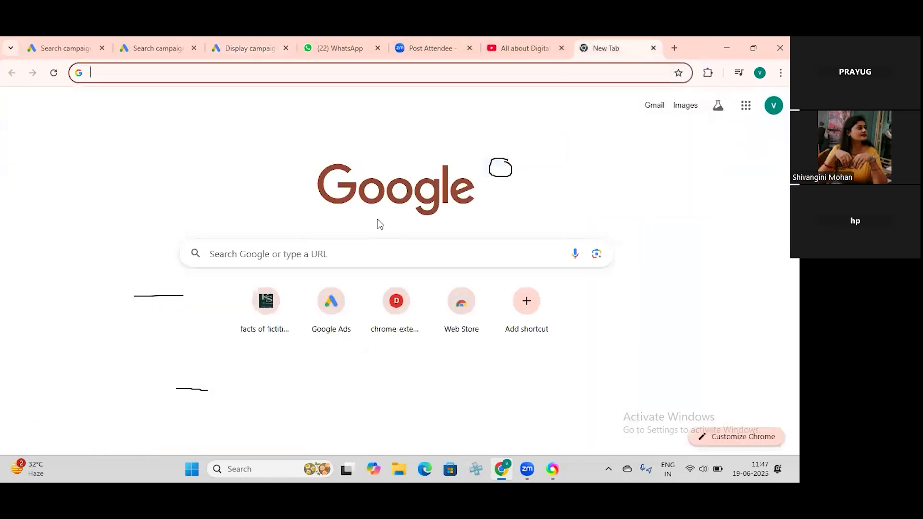
{"action": "left_click", "coordinate": [287, 254]}
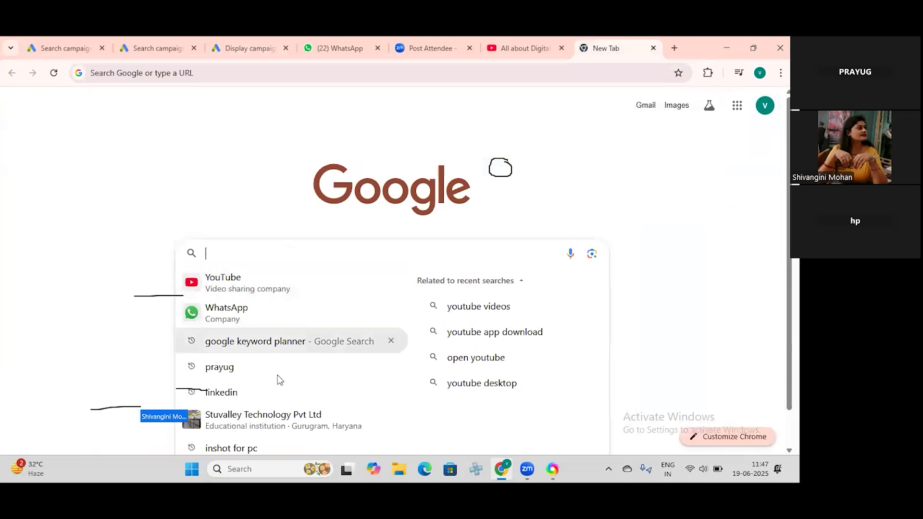
{"action": "left_click", "coordinate": [244, 367]}
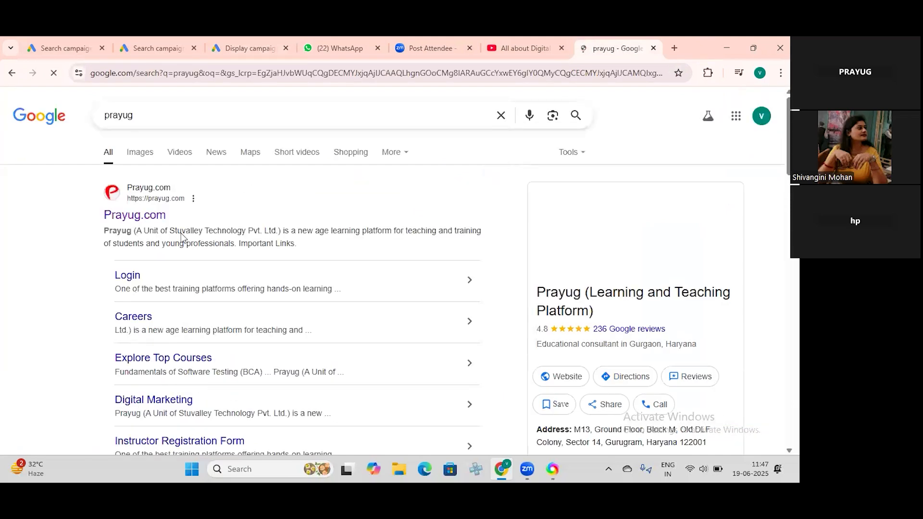
{"action": "left_click", "coordinate": [147, 222]}
{"action": "scroll", "coordinate": [225, 285], "scroll_direction": "down", "scroll_amount": 7}
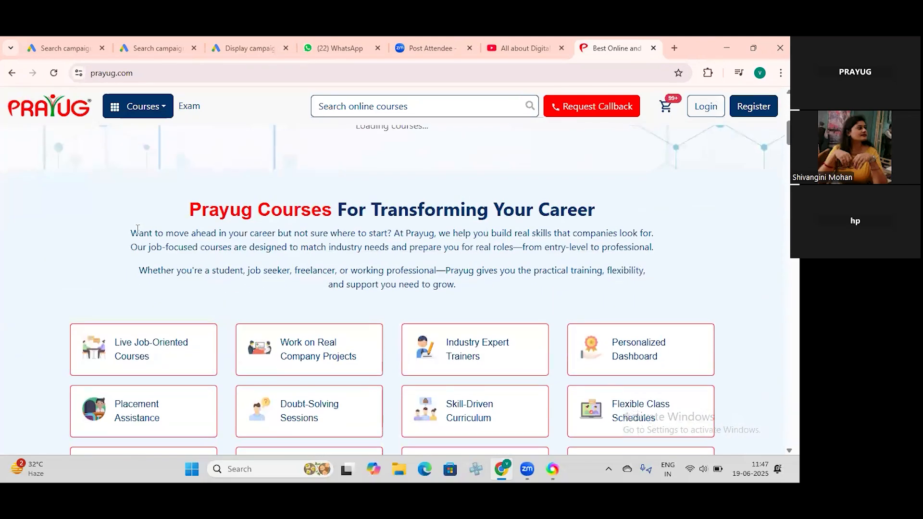
{"action": "scroll", "coordinate": [201, 314], "scroll_direction": "up", "scroll_amount": 5}
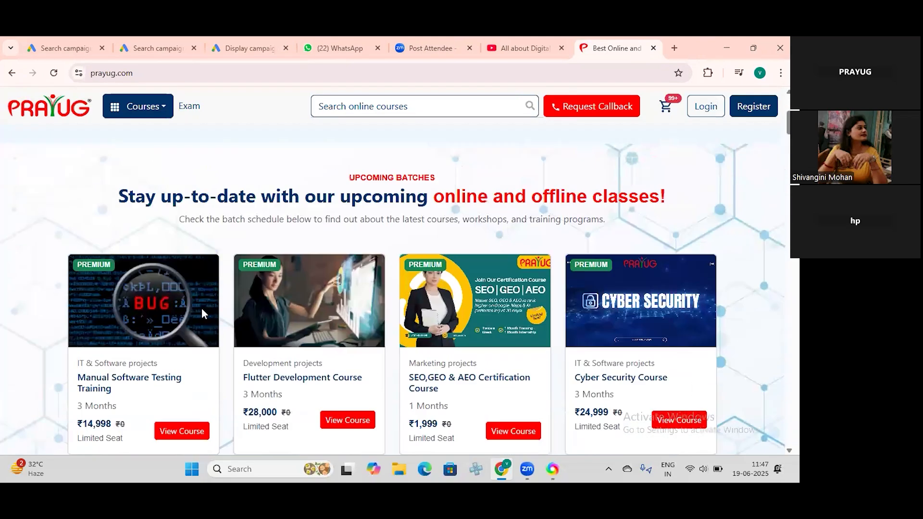
Find the "Learn by Doing" section on the Prayug homepage and copy its paragraph starting "At Prayug, we don’t believe in just teaching".
{"action": "scroll", "coordinate": [202, 314], "scroll_direction": "down", "scroll_amount": 15}
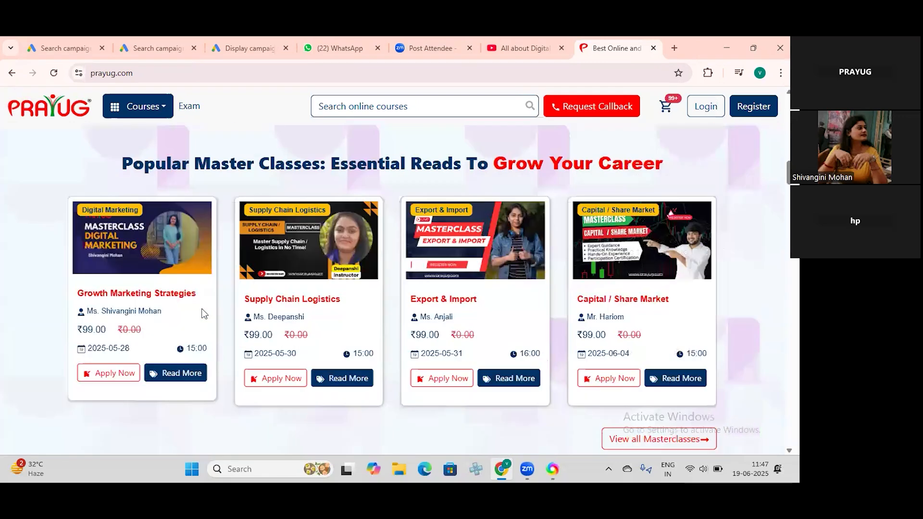
{"action": "scroll", "coordinate": [203, 307], "scroll_direction": "up", "scroll_amount": 15}
{"action": "scroll", "coordinate": [201, 293], "scroll_direction": "down", "scroll_amount": 20}
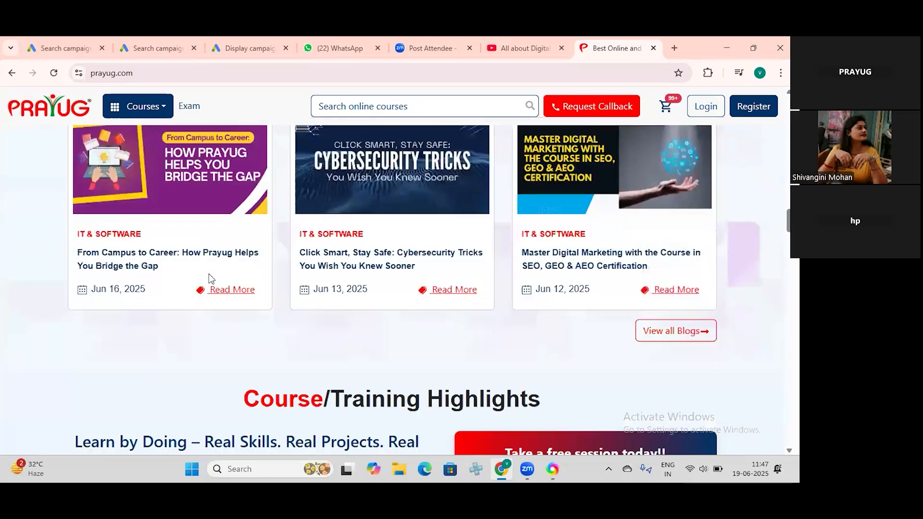
{"action": "scroll", "coordinate": [211, 279], "scroll_direction": "down", "scroll_amount": 5}
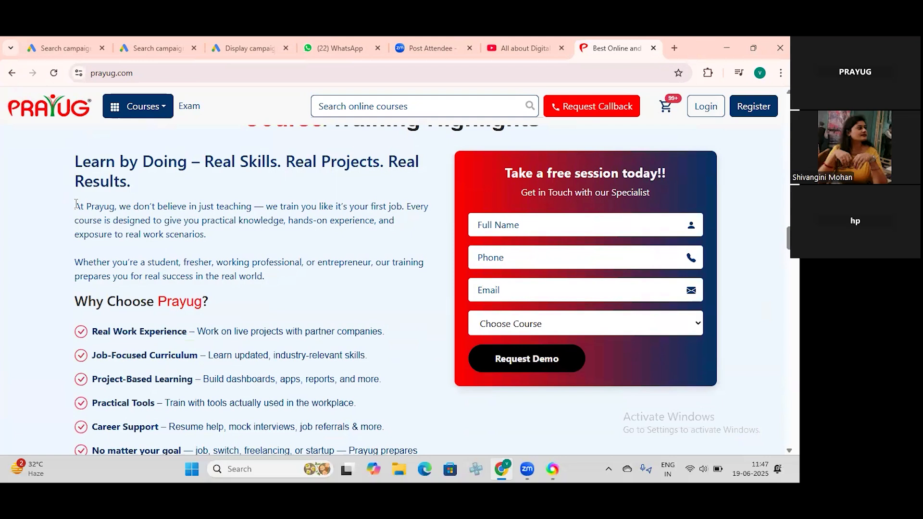
{"action": "left_click_drag", "start_coordinate": [76, 205], "coordinate": [232, 241]}
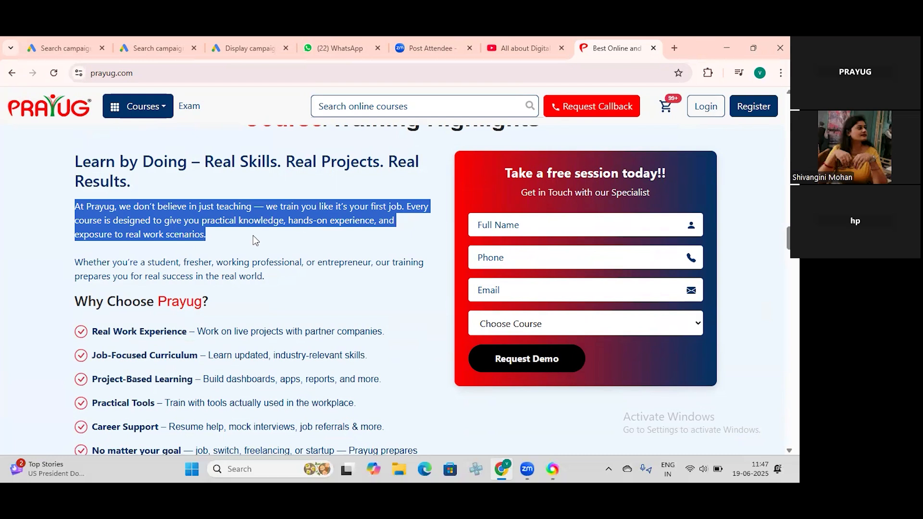
Return to the display campaign in Google Ads and replace the ad's long headline with the copied Prayug paragraph.
{"action": "left_click", "coordinate": [260, 48]}
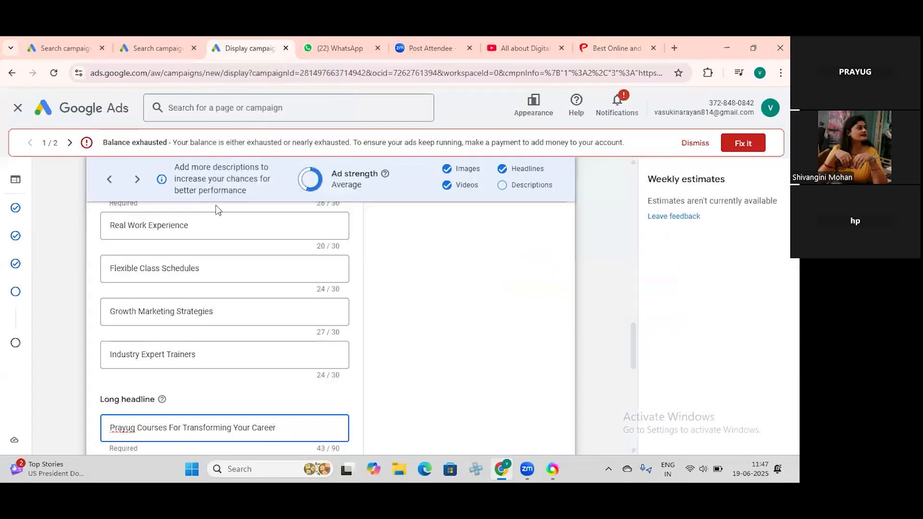
{"action": "scroll", "coordinate": [186, 386], "scroll_direction": "down", "scroll_amount": 1}
{"action": "scroll", "coordinate": [186, 387], "scroll_direction": "down", "scroll_amount": 2}
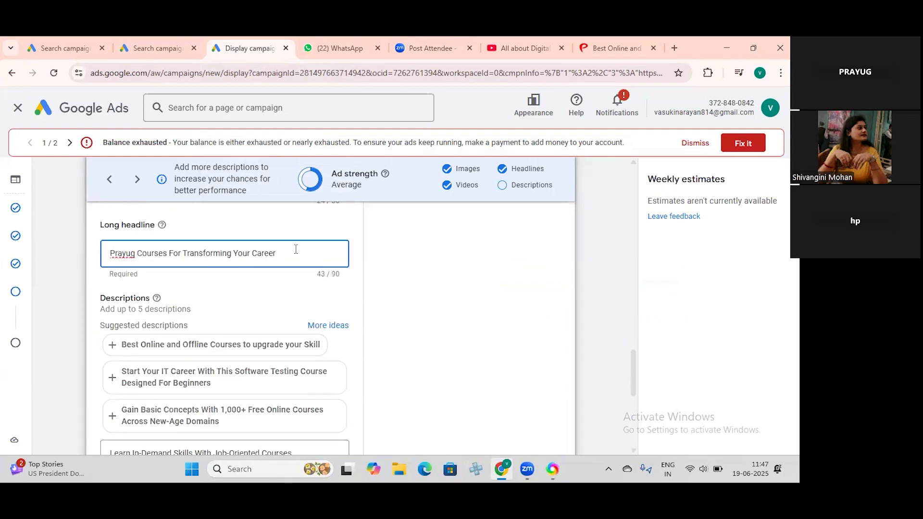
{"action": "key", "text": "BackSpace"}
{"action": "key", "text": "BackSpace"}
{"action": "key", "text": "BackSpace"}
{"action": "key", "text": "BackSpace"}
{"action": "key", "text": "BackSpace"}
{"action": "key", "text": "BackSpace"}
{"action": "key", "text": "BackSpace"}
{"action": "key", "text": "BackSpace"}
{"action": "key", "text": "BackSpace"}
{"action": "key", "text": "BackSpace"}
{"action": "key", "text": "BackSpace"}
{"action": "key", "text": "BackSpace"}
{"action": "key", "text": "BackSpace"}
{"action": "key", "text": "BackSpace"}
{"action": "key", "text": "BackSpace"}
{"action": "key", "text": "BackSpace"}
{"action": "key", "text": "BackSpace"}
{"action": "key", "text": "BackSpace"}
{"action": "key", "text": "BackSpace"}
{"action": "key", "text": "BackSpace"}
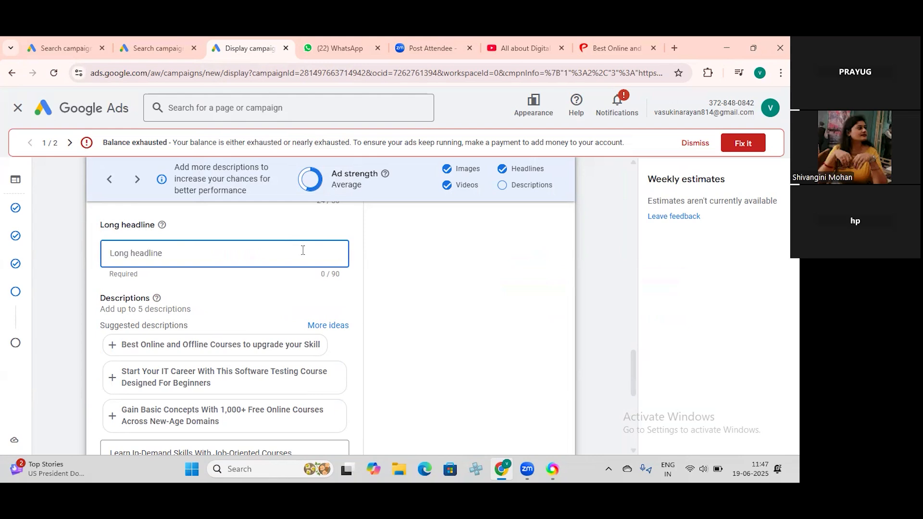
{"action": "type", "text": "At Prayug, we don’t believe in just teaching — we train you like it’s your first job. Every course is designed to give you practical knowledge, hands-on experience, and exposure to real work scenarios."}
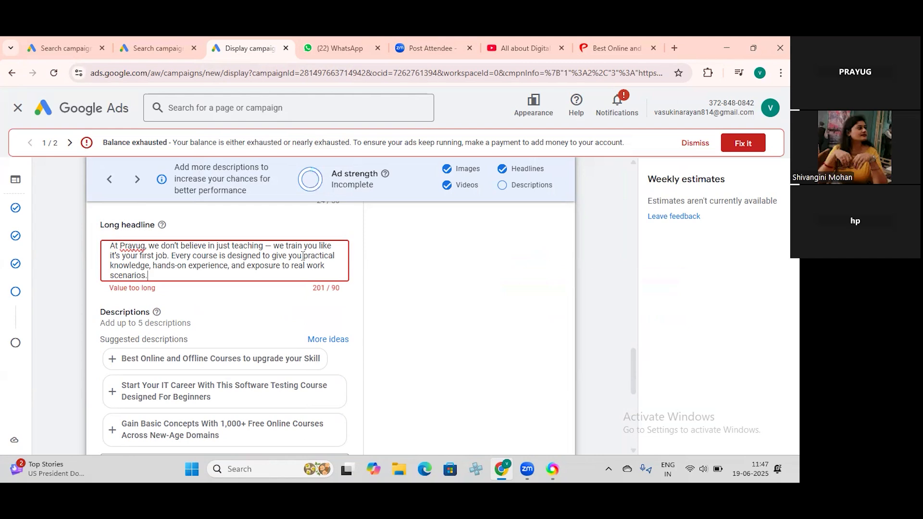
Shorten the long headline to "At Prayug, we don’t believe in just teaching — we train you like it’s your own project".
{"action": "key", "text": "BackSpace"}
{"action": "key", "text": "BackSpace"}
{"action": "key", "text": "BackSpace"}
{"action": "key", "text": "BackSpace"}
{"action": "key", "text": "BackSpace"}
{"action": "key", "text": "BackSpace"}
{"action": "key", "text": "BackSpace"}
{"action": "key", "text": "BackSpace"}
{"action": "key", "text": "BackSpace"}
{"action": "key", "text": "BackSpace"}
{"action": "key", "text": "BackSpace"}
{"action": "key", "text": "BackSpace"}
{"action": "key", "text": "BackSpace"}
{"action": "key", "text": "BackSpace"}
{"action": "key", "text": "BackSpace"}
{"action": "key", "text": "BackSpace"}
{"action": "key", "text": "BackSpace"}
{"action": "key", "text": "BackSpace"}
{"action": "key", "text": "BackSpace"}
{"action": "key", "text": "BackSpace"}
{"action": "key", "text": "BackSpace"}
{"action": "key", "text": "BackSpace"}
{"action": "key", "text": "BackSpace"}
{"action": "key", "text": "BackSpace"}
{"action": "key", "text": "BackSpace"}
{"action": "key", "text": "BackSpace"}
{"action": "key", "text": "BackSpace"}
{"action": "key", "text": "BackSpace"}
{"action": "key", "text": "BackSpace"}
{"action": "key", "text": "BackSpace"}
{"action": "key", "text": "BackSpace"}
{"action": "key", "text": "BackSpace"}
{"action": "key", "text": "BackSpace"}
{"action": "key", "text": "BackSpace"}
{"action": "key", "text": "BackSpace"}
{"action": "key", "text": "BackSpace"}
{"action": "key", "text": "BackSpace"}
{"action": "key", "text": "BackSpace"}
{"action": "key", "text": "BackSpace"}
{"action": "key", "text": "BackSpace"}
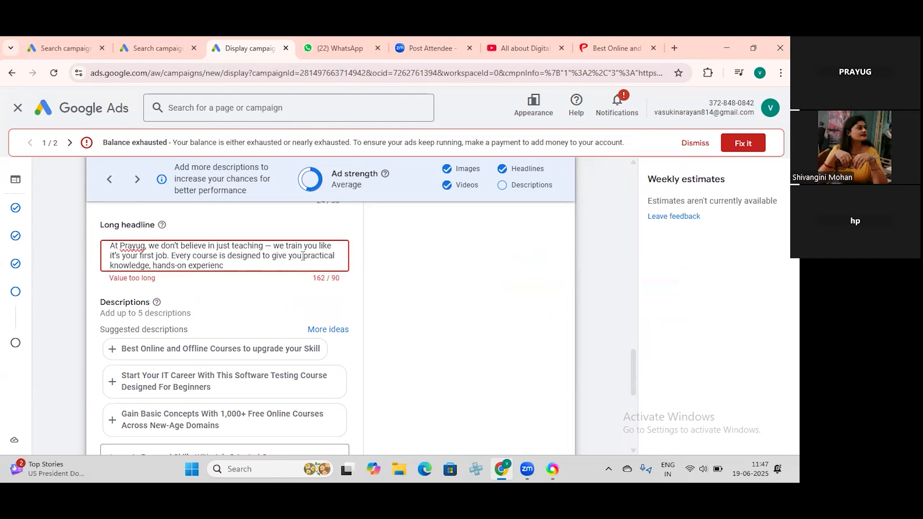
{"action": "key", "text": "BackSpace"}
{"action": "key", "text": "BackSpace"}
{"action": "key", "text": "BackSpace"}
{"action": "key", "text": "BackSpace"}
{"action": "key", "text": "BackSpace"}
{"action": "key", "text": "BackSpace"}
{"action": "key", "text": "BackSpace"}
{"action": "key", "text": "BackSpace"}
{"action": "key", "text": "BackSpace"}
{"action": "key", "text": "BackSpace"}
{"action": "key", "text": "BackSpace"}
{"action": "key", "text": "BackSpace"}
{"action": "key", "text": "BackSpace"}
{"action": "key", "text": "BackSpace"}
{"action": "key", "text": "BackSpace"}
{"action": "key", "text": "BackSpace"}
{"action": "key", "text": "BackSpace"}
{"action": "key", "text": "BackSpace"}
{"action": "key", "text": "BackSpace"}
{"action": "key", "text": "BackSpace"}
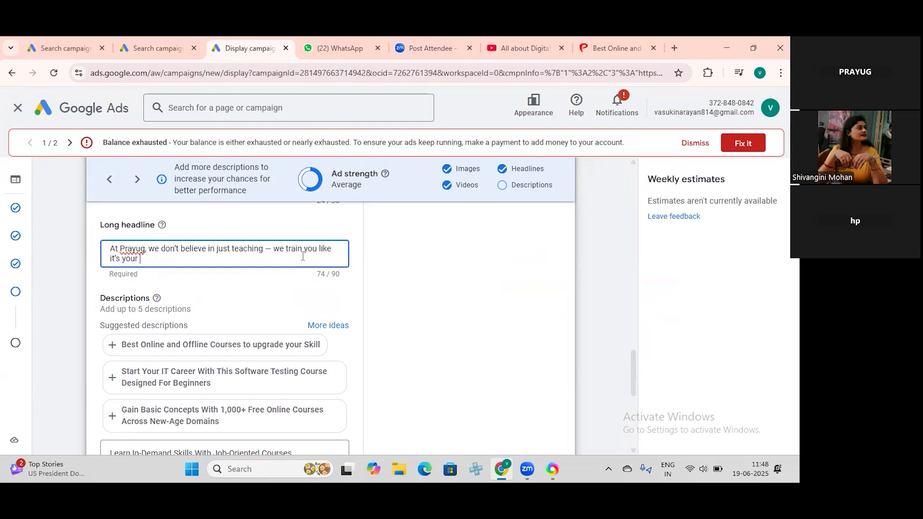
{"action": "type", "text": "own  project"}
Add the suggested description "Best Online and Offline Courses to upgrade your Skill" as the ad's second description.
{"action": "left_click", "coordinate": [242, 354]}
{"action": "scroll", "coordinate": [178, 307], "scroll_direction": "down", "scroll_amount": 1}
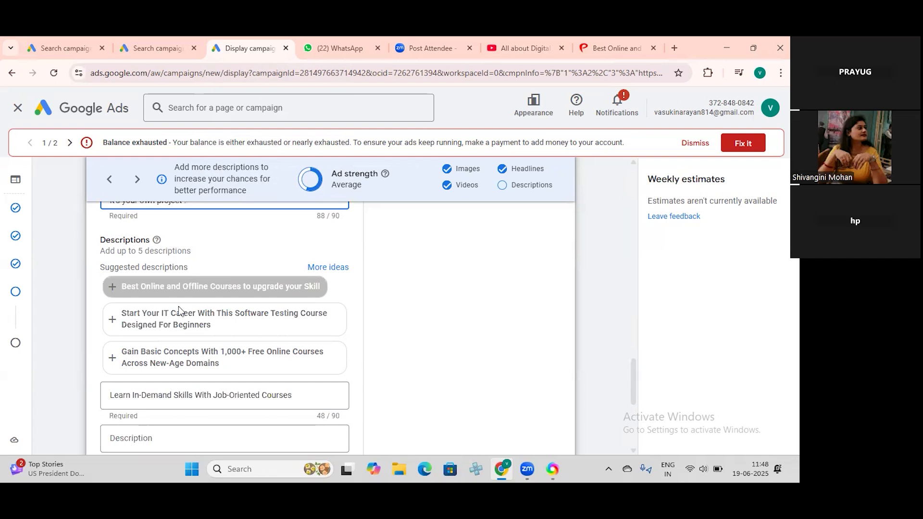
{"action": "left_click", "coordinate": [178, 292]}
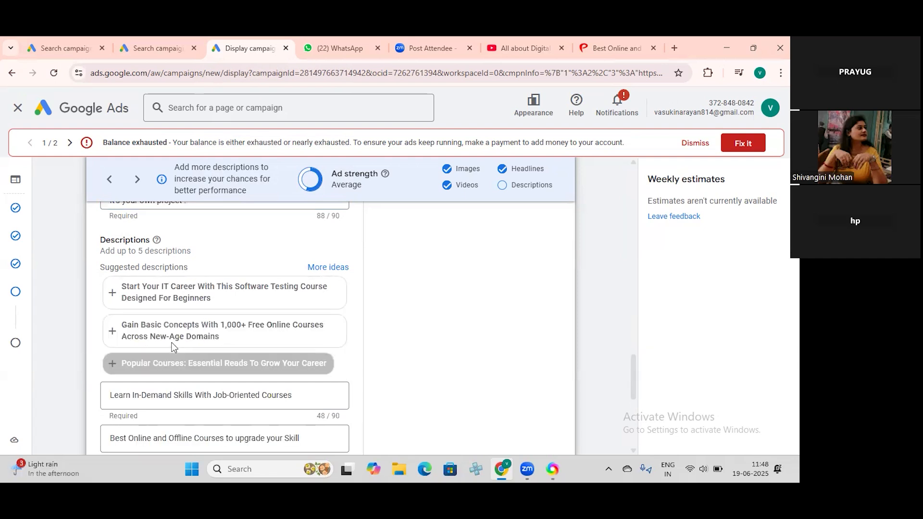